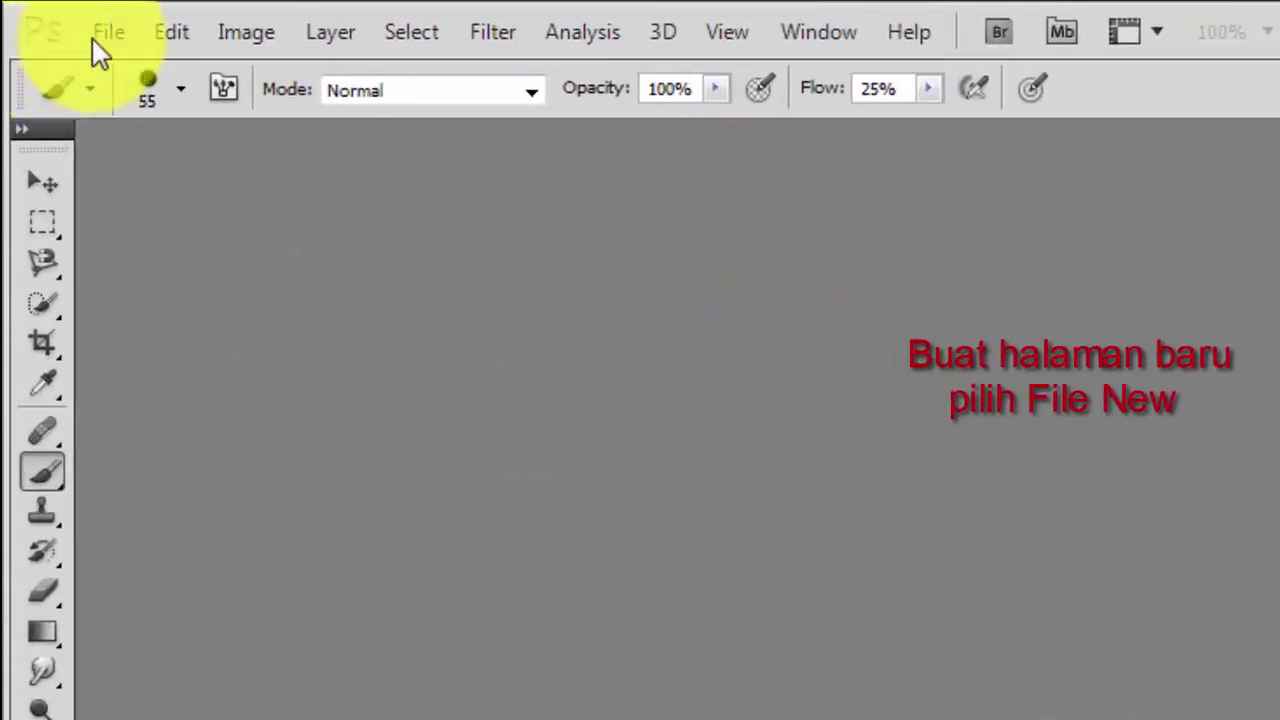
Step: Create a new 1280×720, 300 ppi document named DISPERSION
left_click(100, 40)
left_click(137, 66)
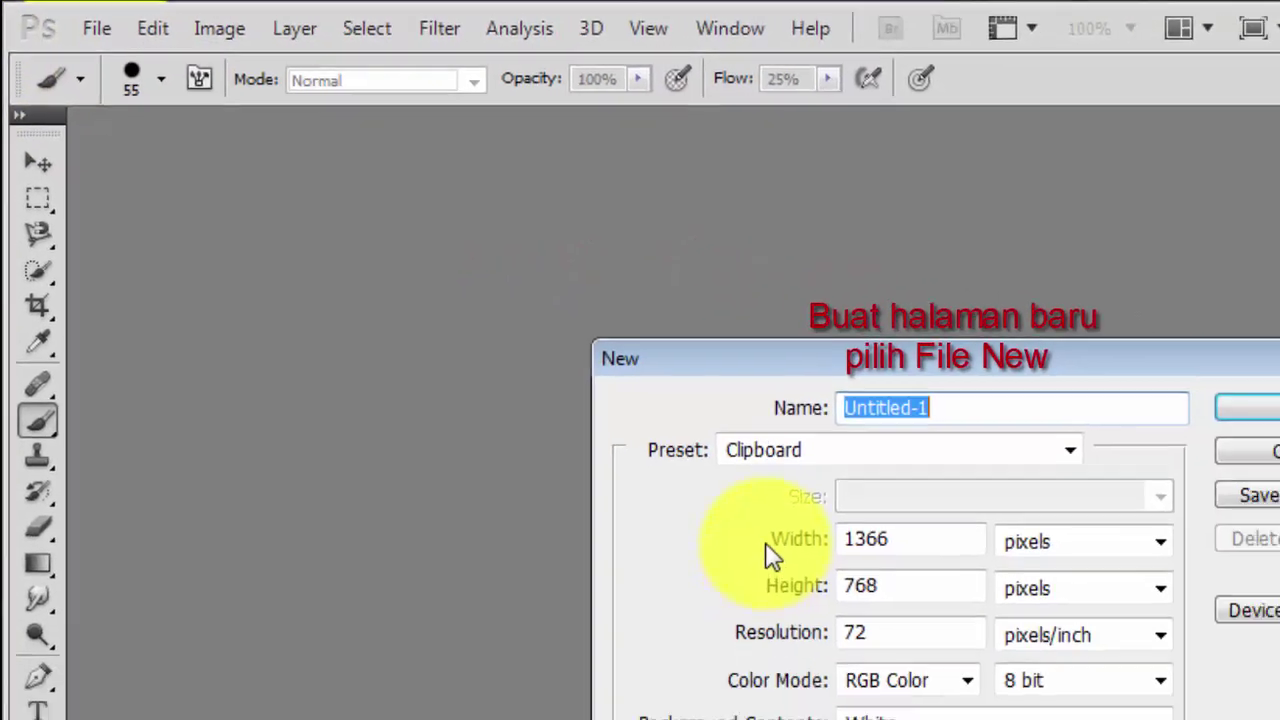
left_click(880, 540)
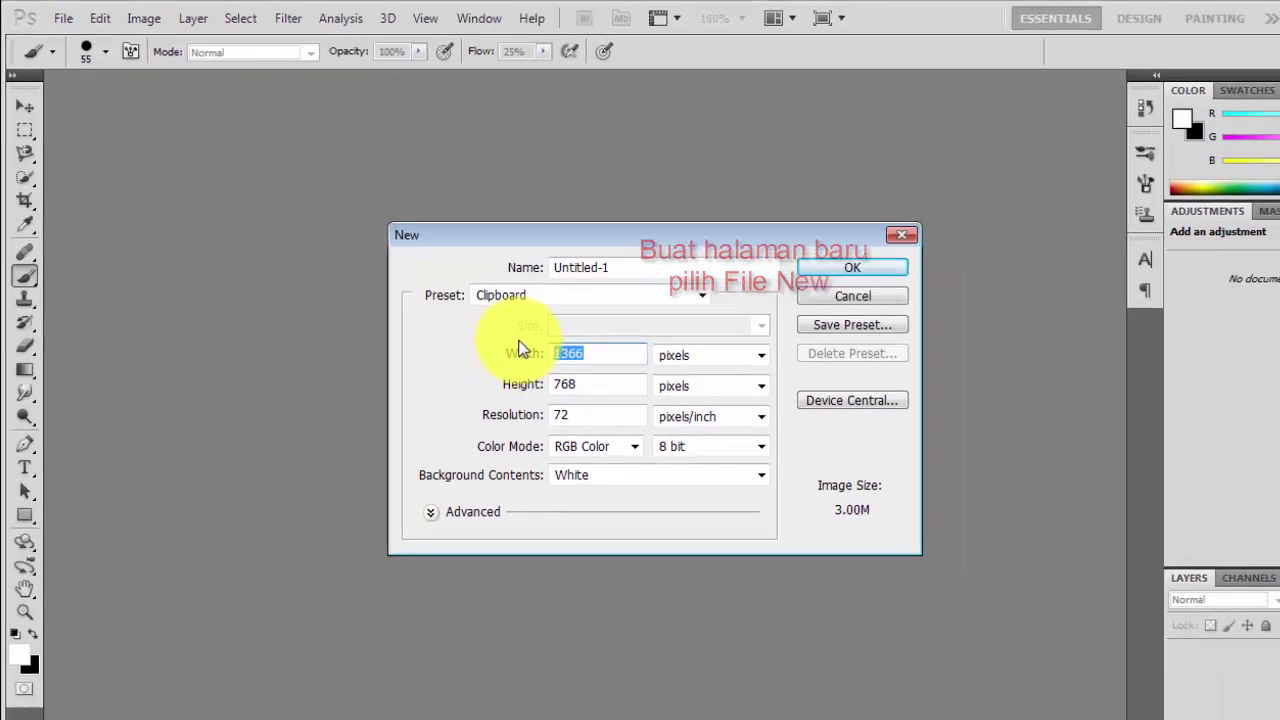
type("1280")
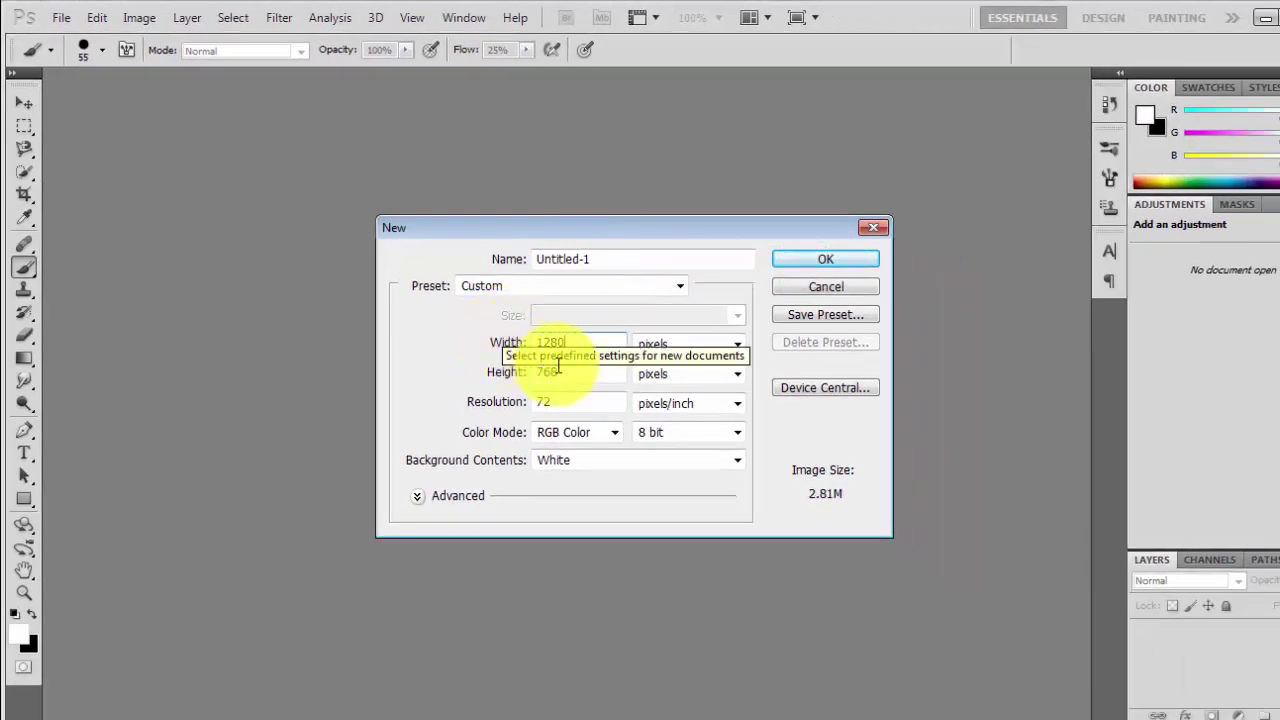
key("Tab")
type("720")
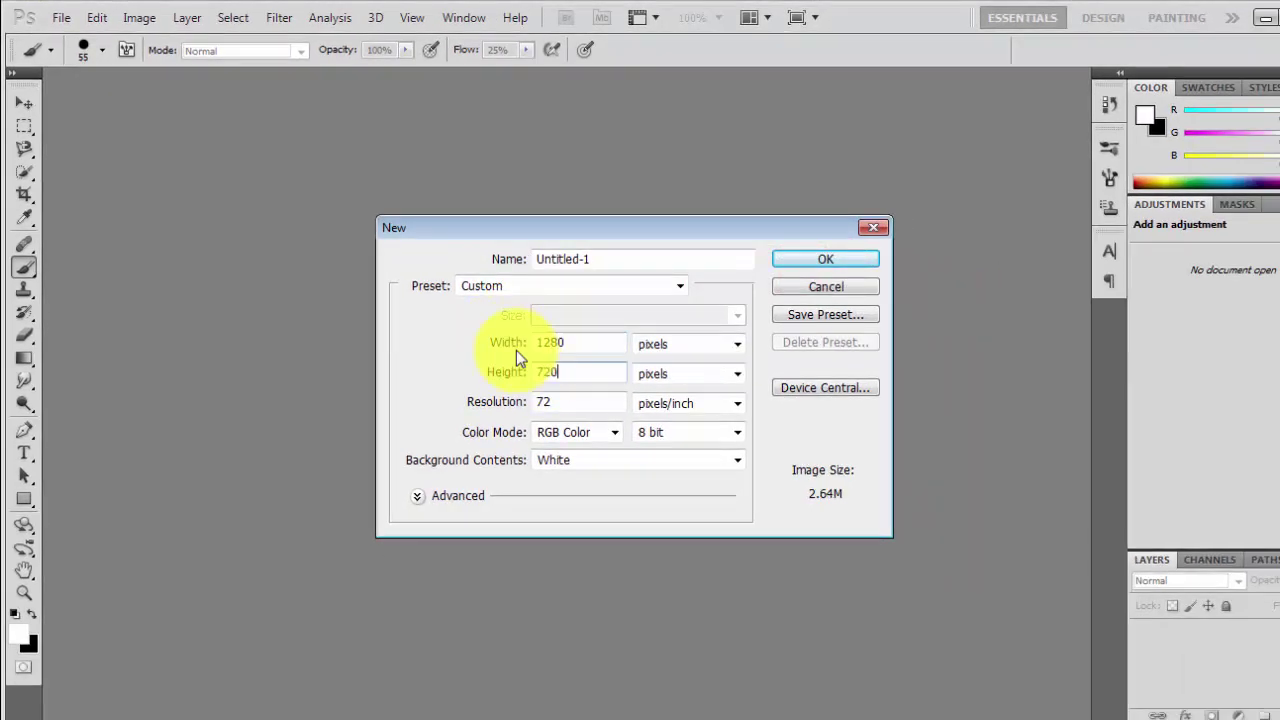
key("Tab")
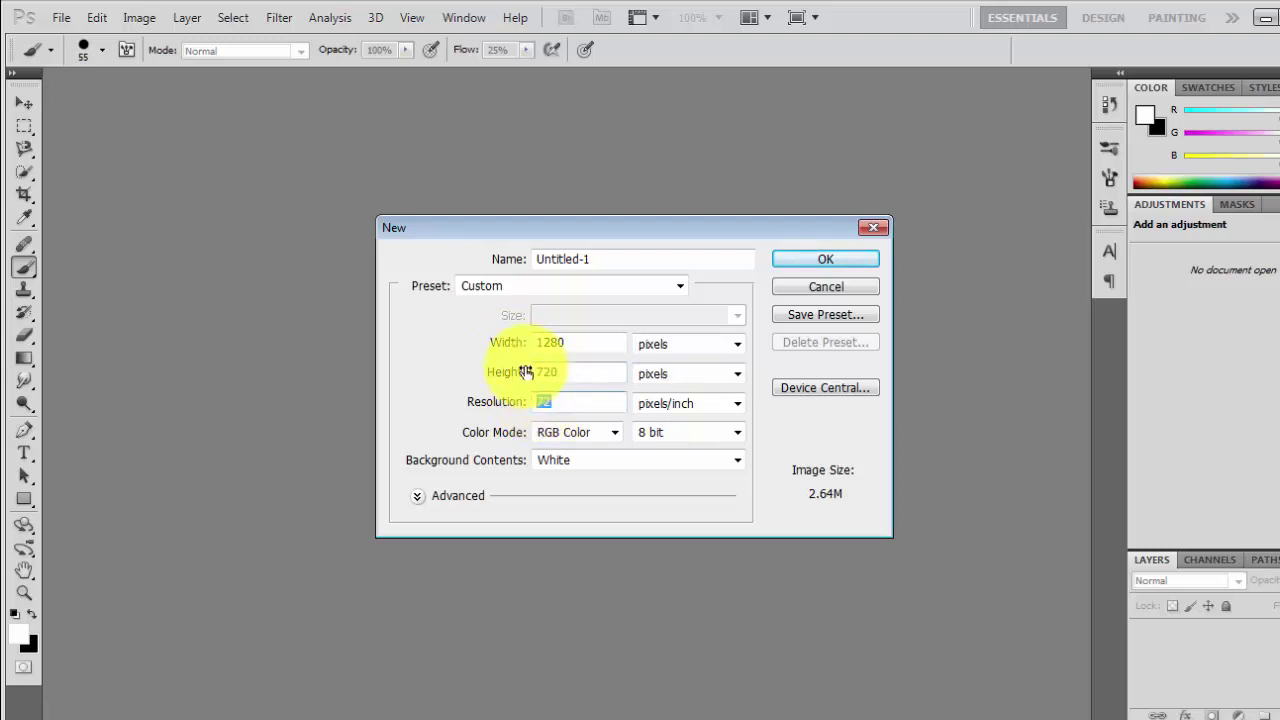
type("300")
left_click(523, 258)
type("DISEP")
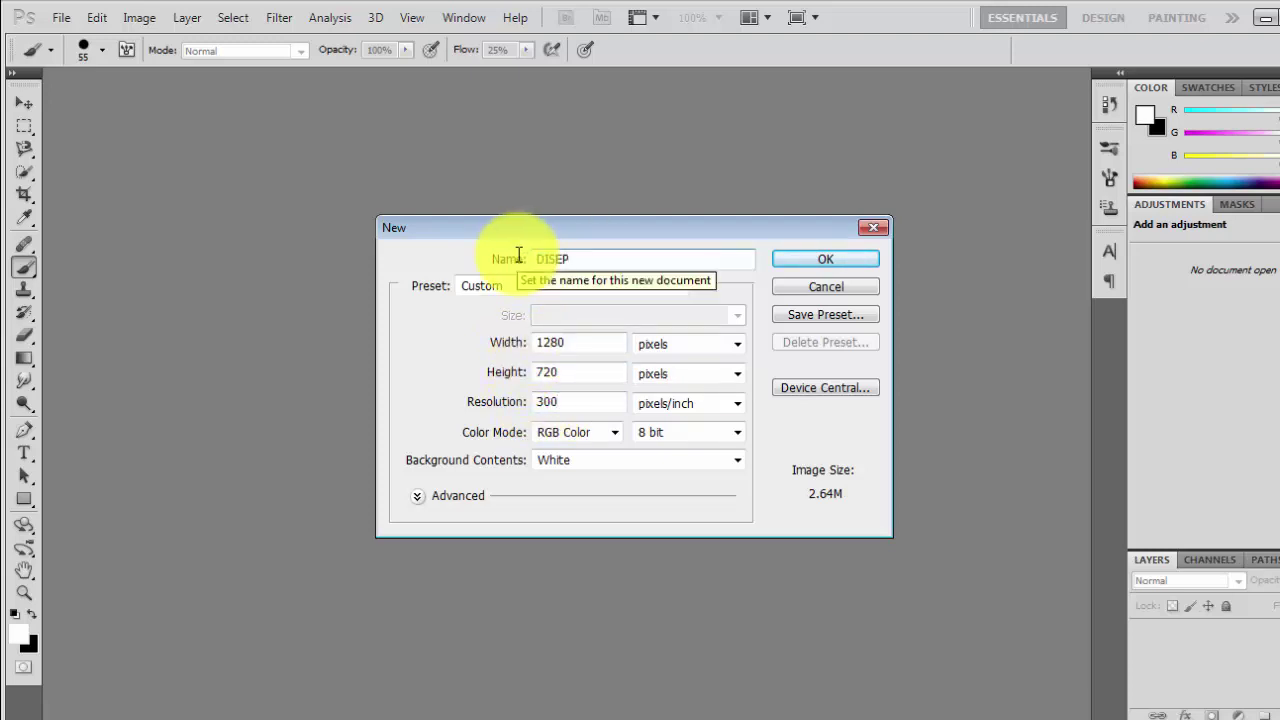
key("BackSpace")
key("BackSpace")
type("PERSION")
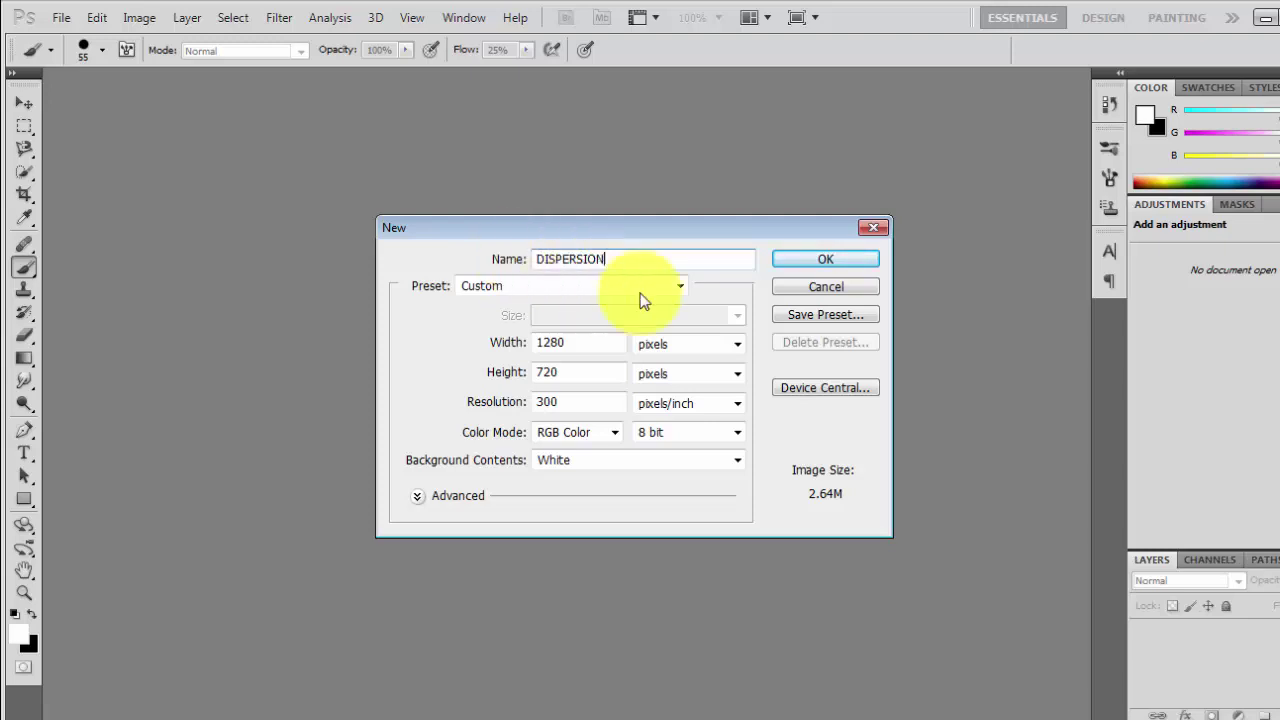
left_click(800, 257)
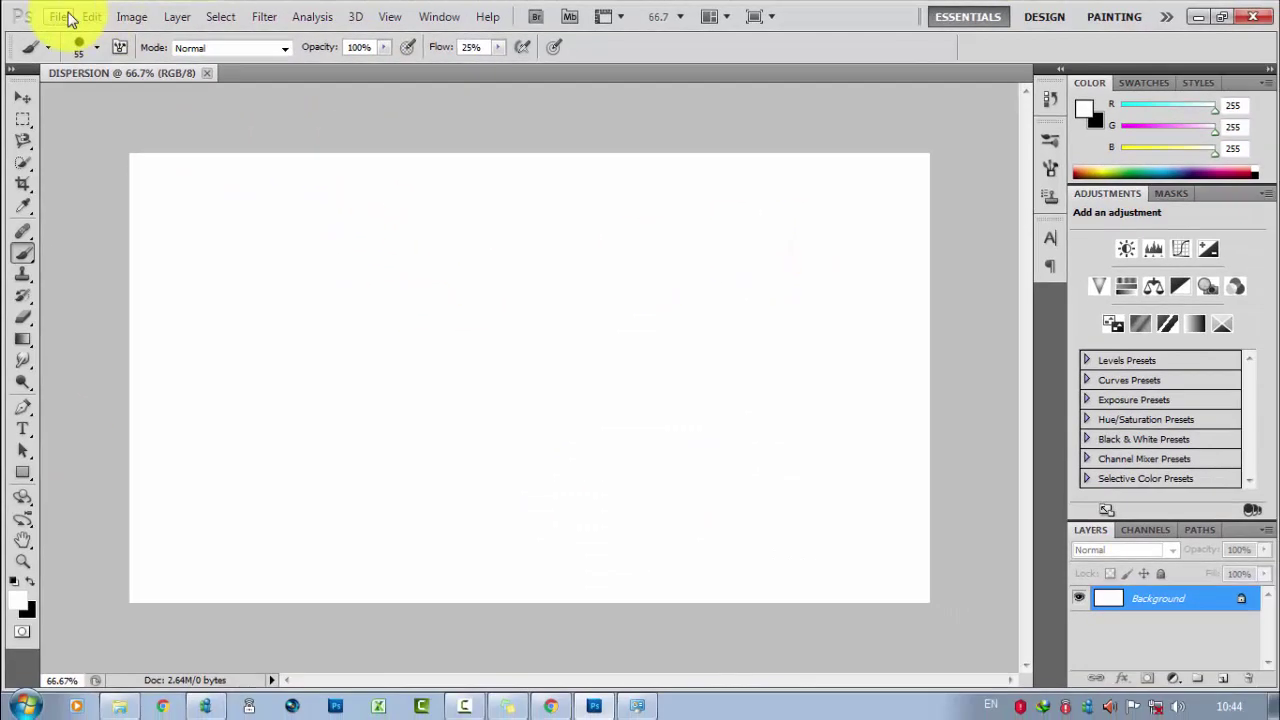
Step: Place the wp2102638 brick-wall portrait photo onto the canvas and commit it
left_click(112, 706)
left_click_drag(575, 445, 214, 322)
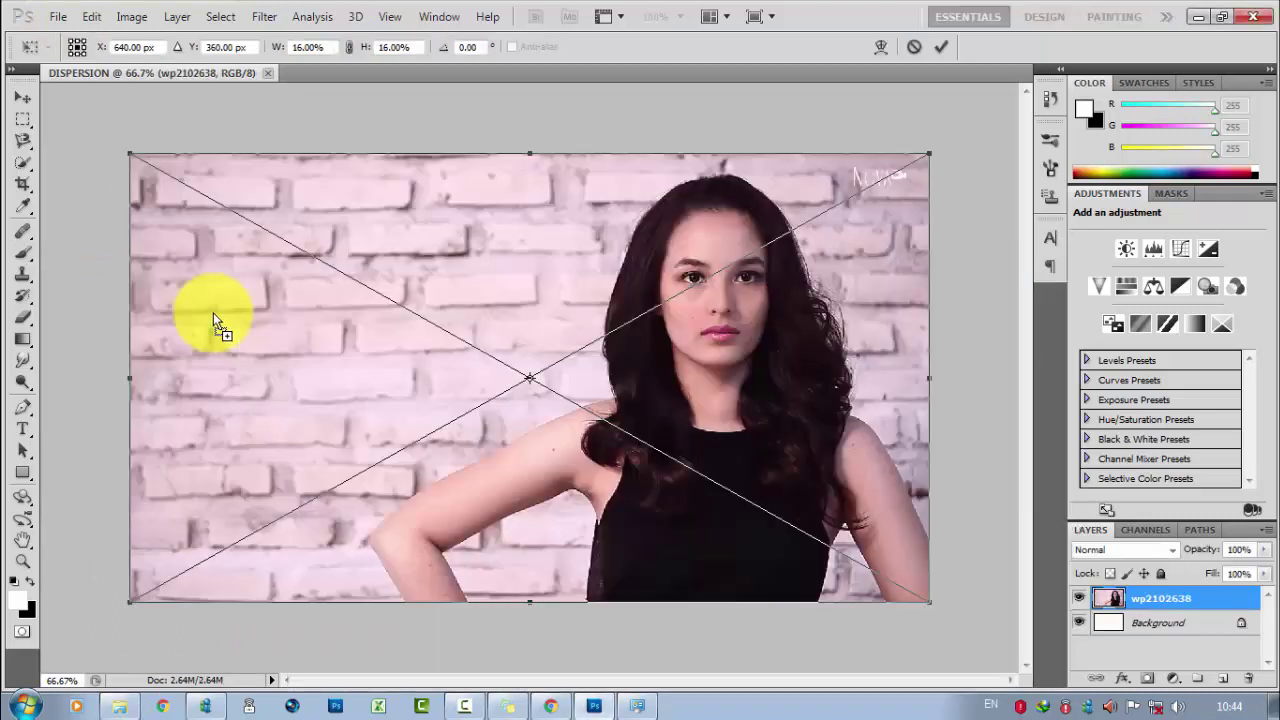
left_click(939, 54)
key("b")
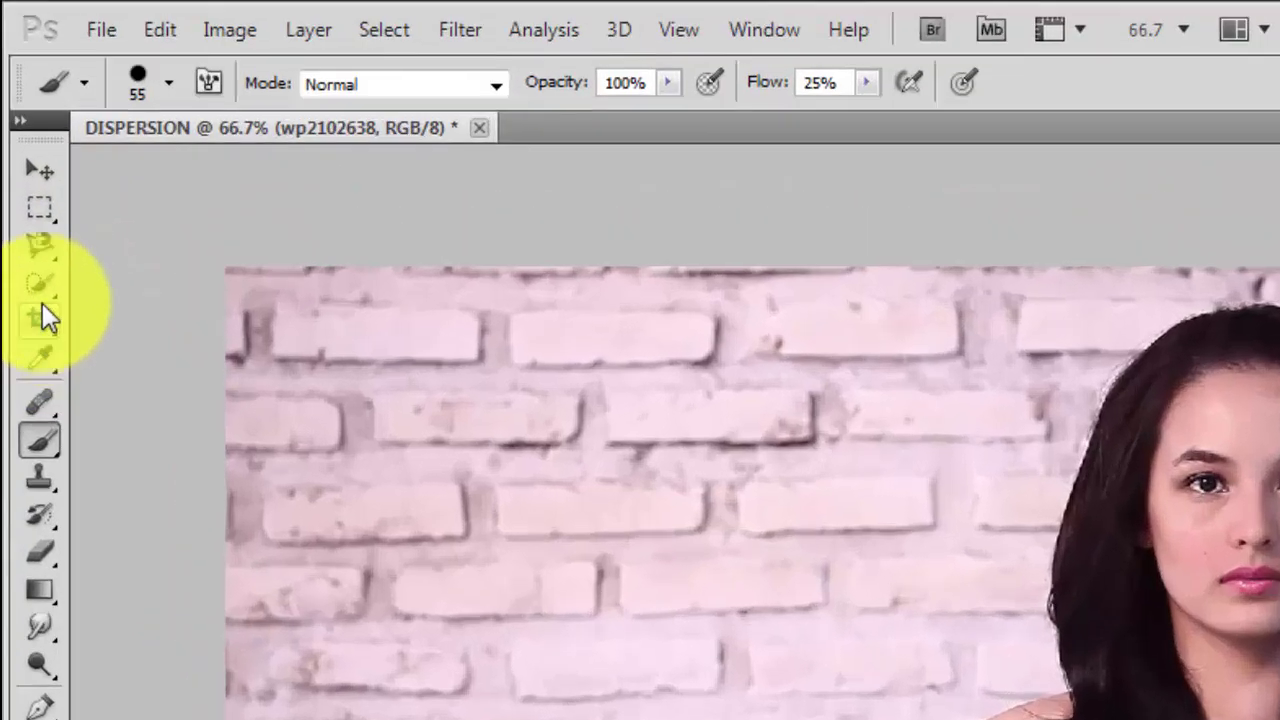
Step: Paint a Quick Selection over the woman, zooming in to add and subtract around her arm
left_click(23, 162)
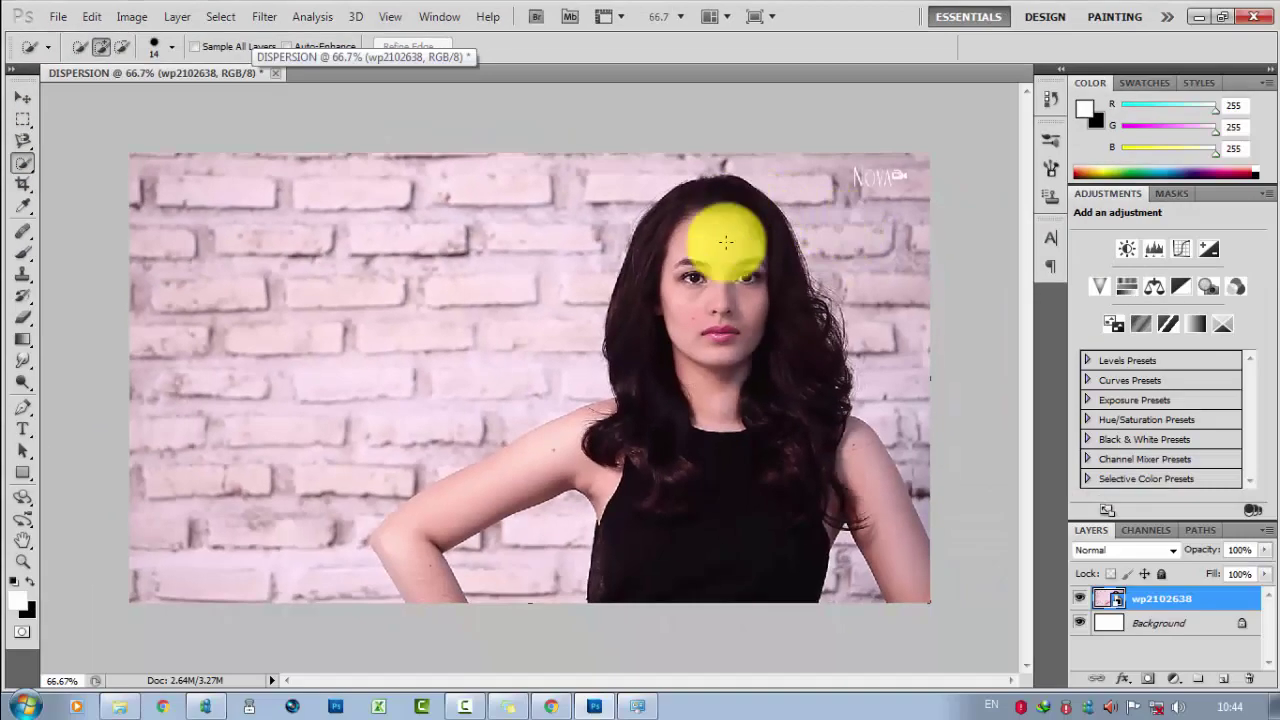
mouse_move(726, 241)
left_mouse_down()
mouse_move(655, 485)
mouse_move(645, 403)
mouse_move(620, 410)
mouse_move(875, 500)
left_mouse_up()
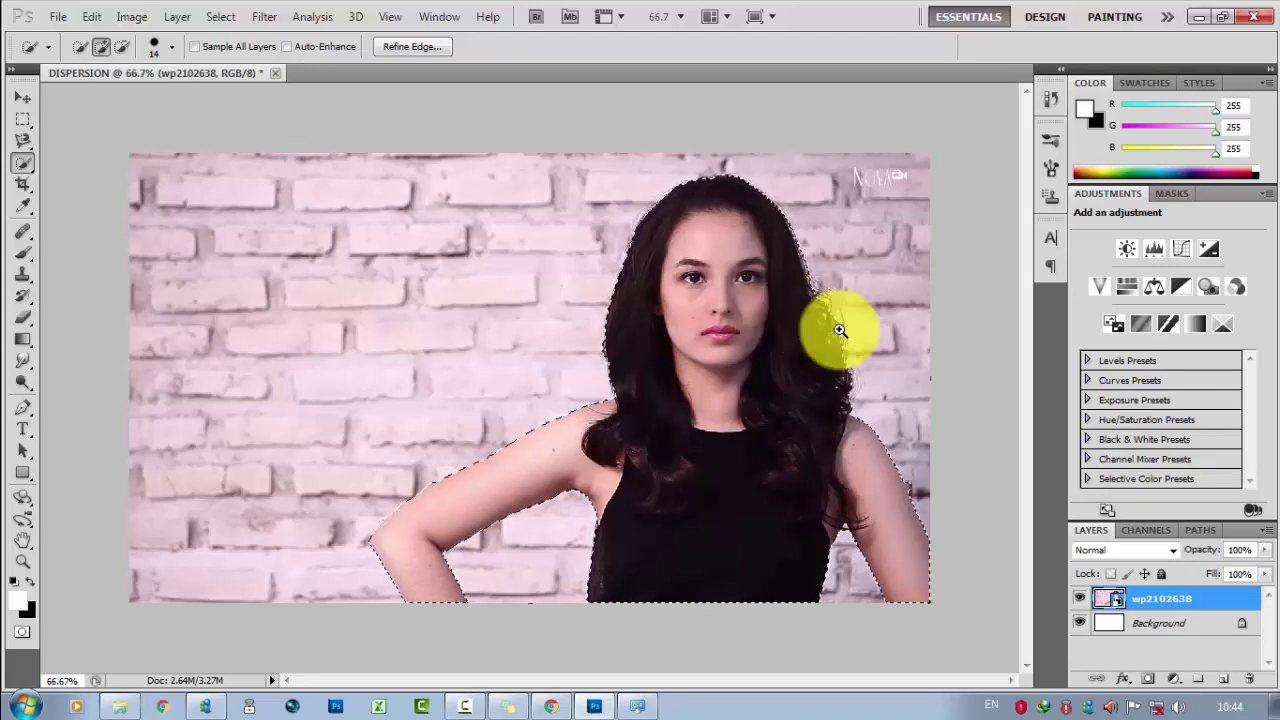
left_click(910, 463)
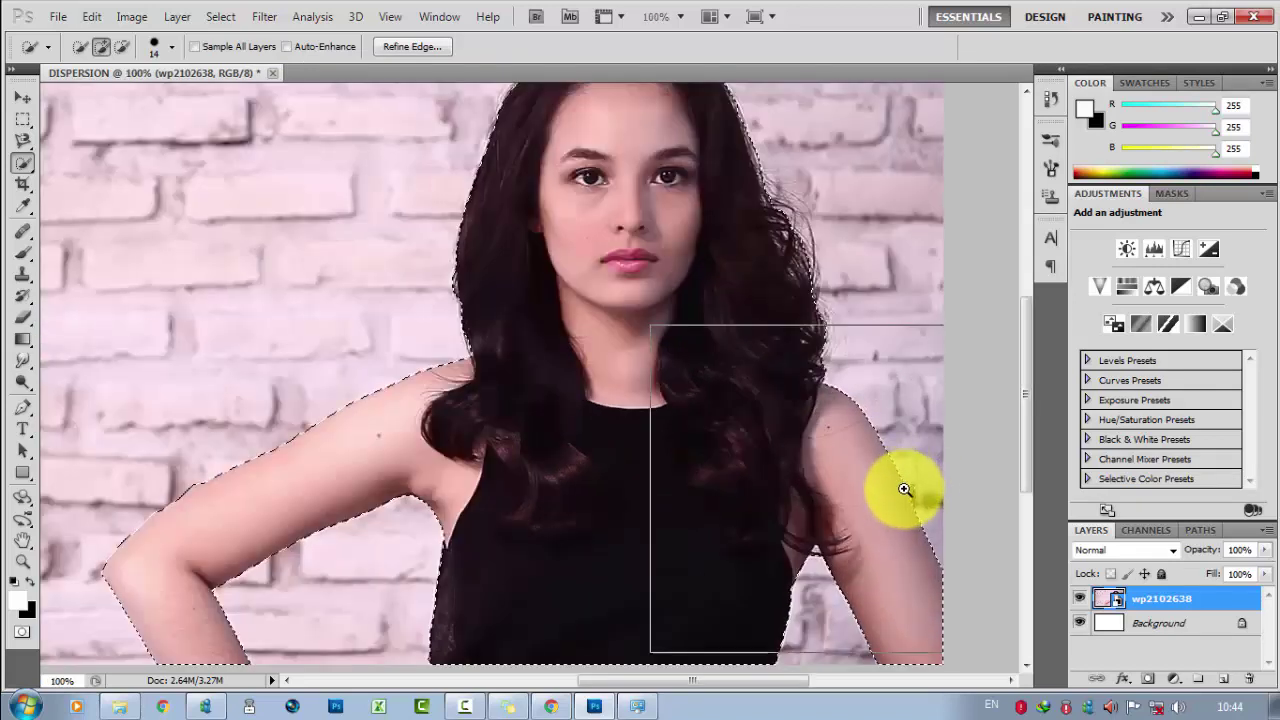
left_click(890, 481)
left_click(122, 46)
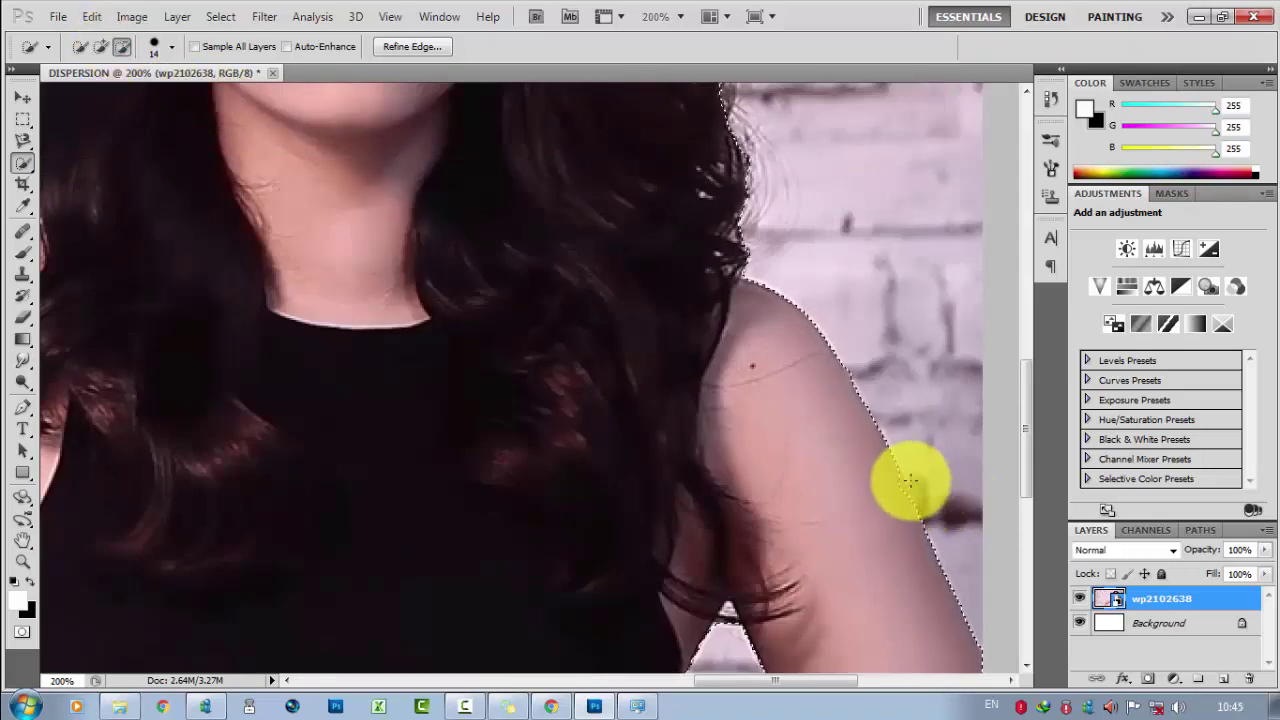
left_click(101, 46)
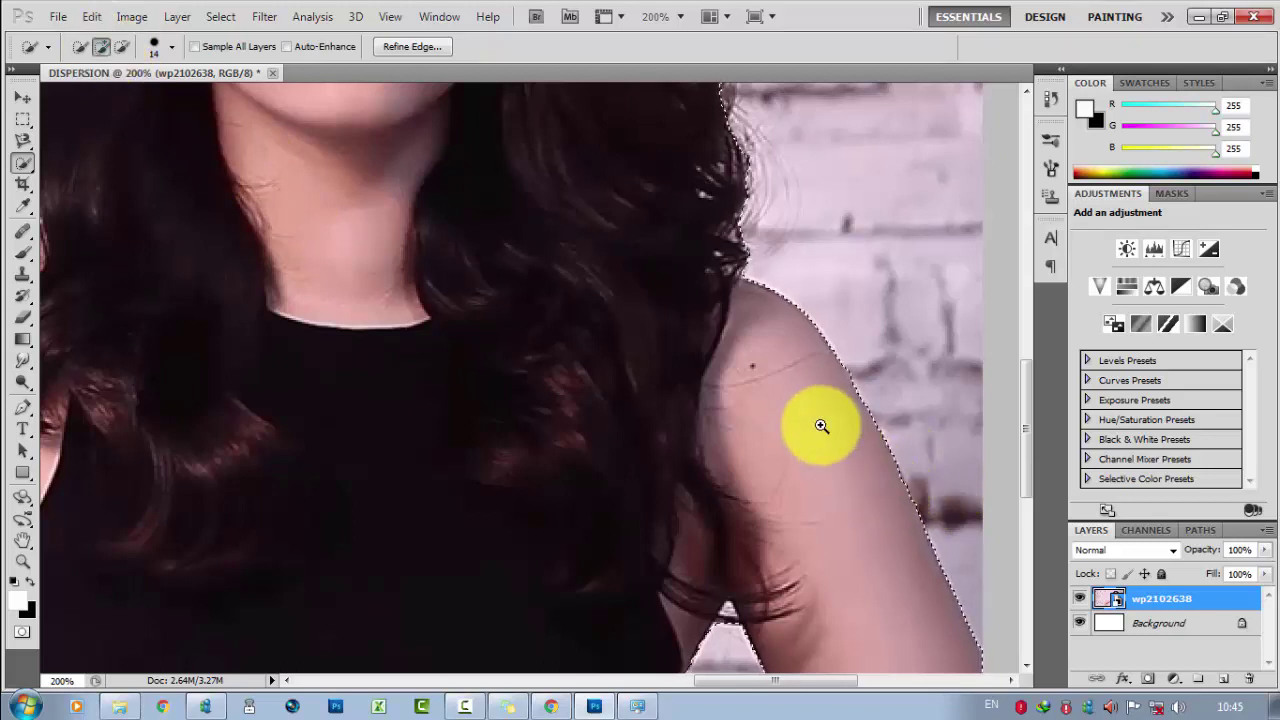
Step: Zoom back out to the whole image and open Refine Edge for the selection
right_click(822, 428)
left_click(880, 530)
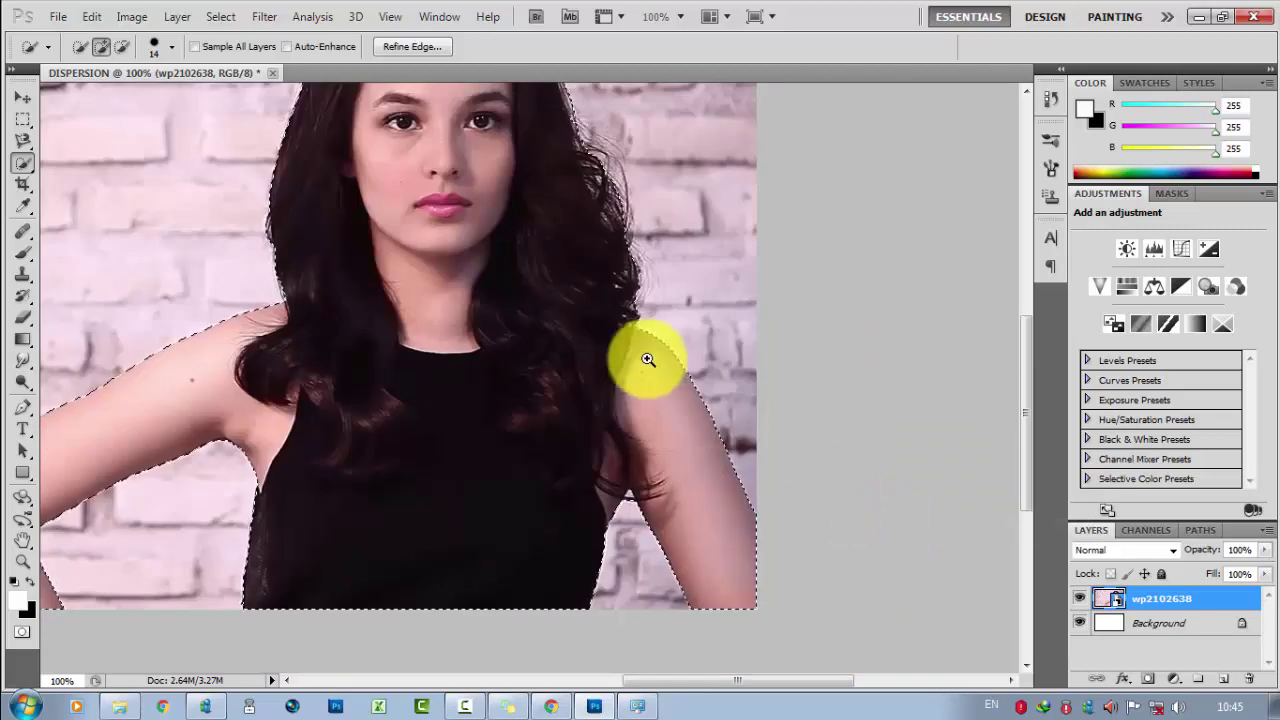
right_click(647, 360)
left_click(719, 465)
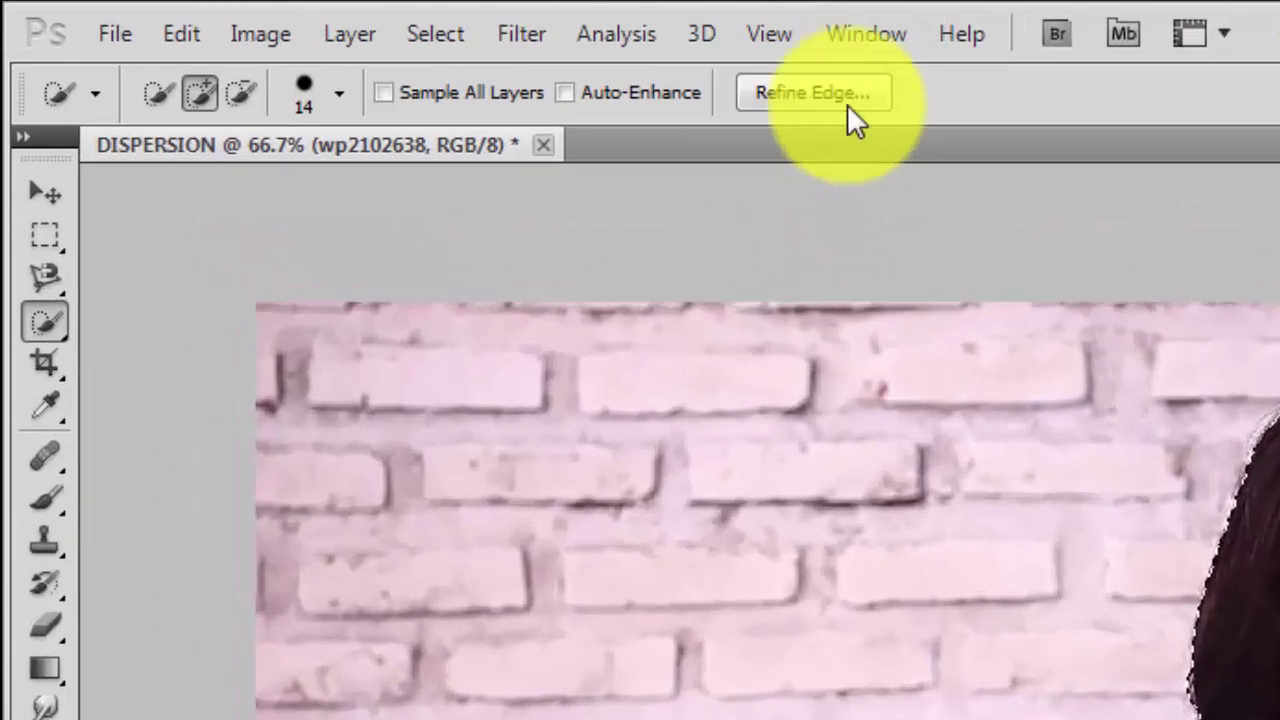
left_click(847, 104)
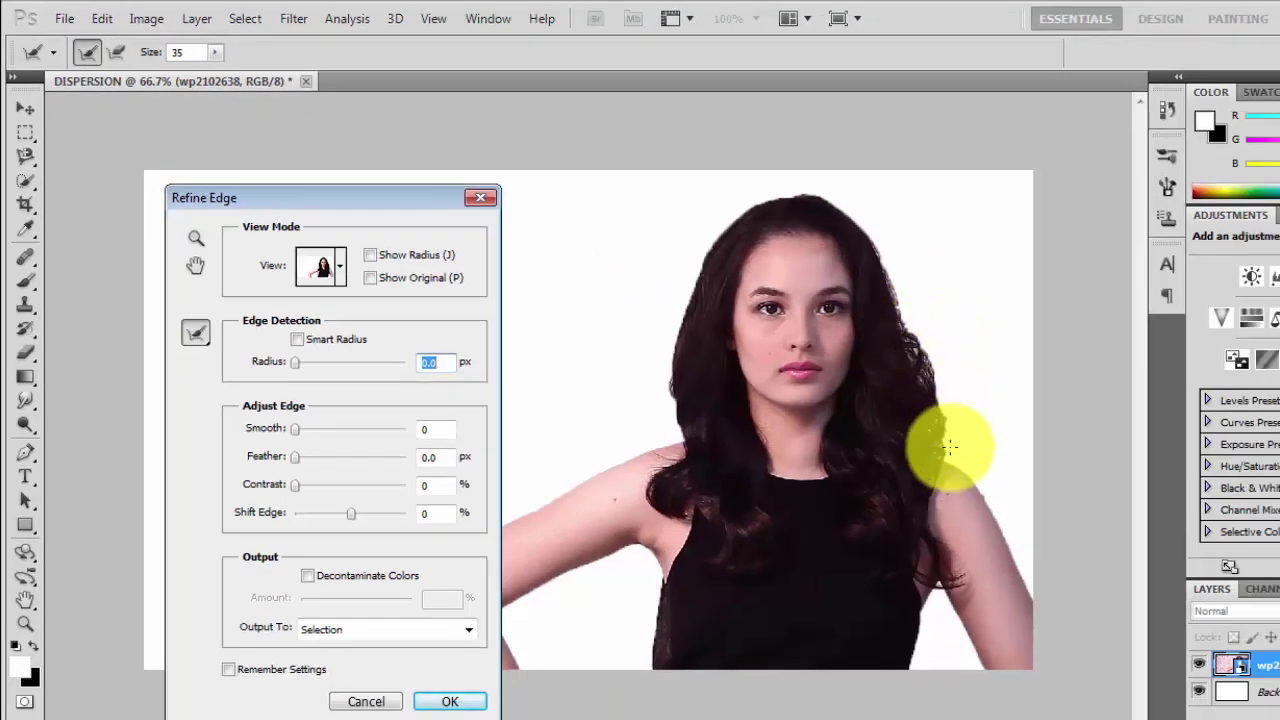
Step: Brush Refine Radius along the right-side hair edge to capture the loose strands
mouse_move(946, 448)
left_mouse_down()
mouse_move(871, 229)
mouse_move(809, 194)
mouse_move(726, 214)
mouse_move(672, 360)
mouse_move(666, 406)
mouse_move(681, 423)
mouse_move(663, 366)
mouse_move(663, 300)
mouse_move(679, 271)
mouse_move(679, 301)
mouse_move(608, 371)
left_mouse_up()
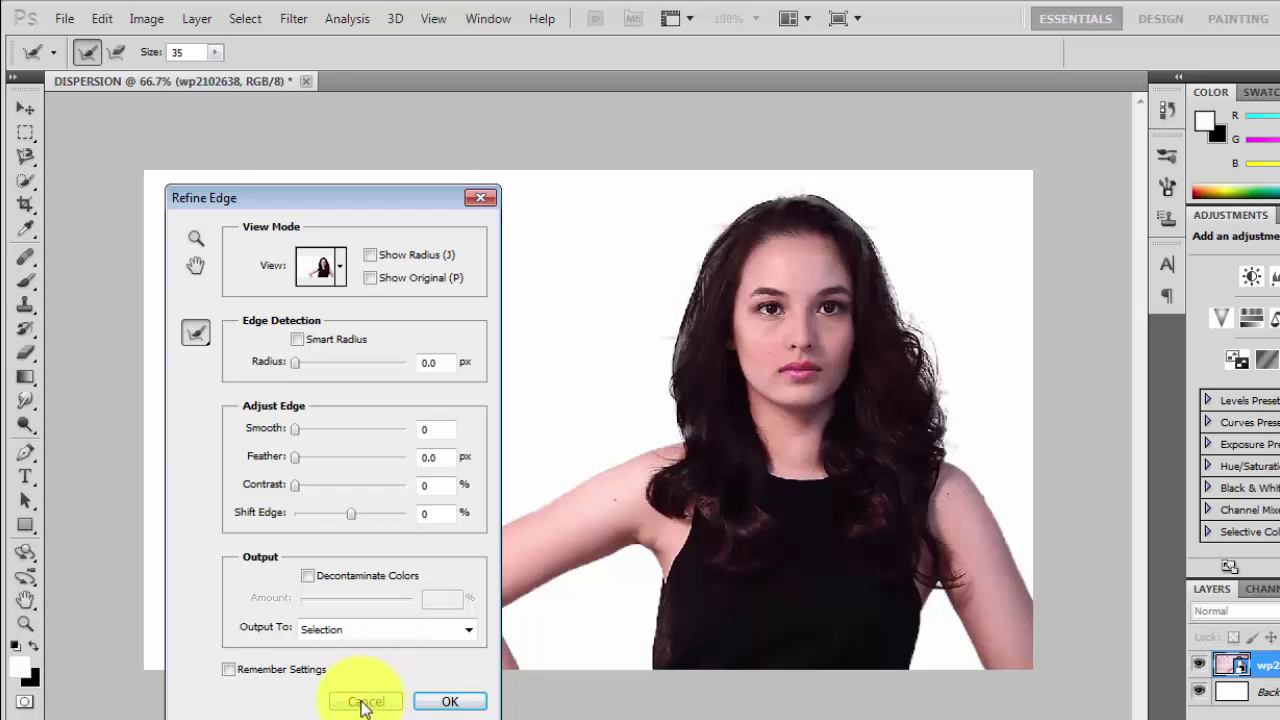
Step: Copy the refined woman to Layer 1, hide the wp2102638 layer, and convert Background to Layer 0
left_click(449, 702)
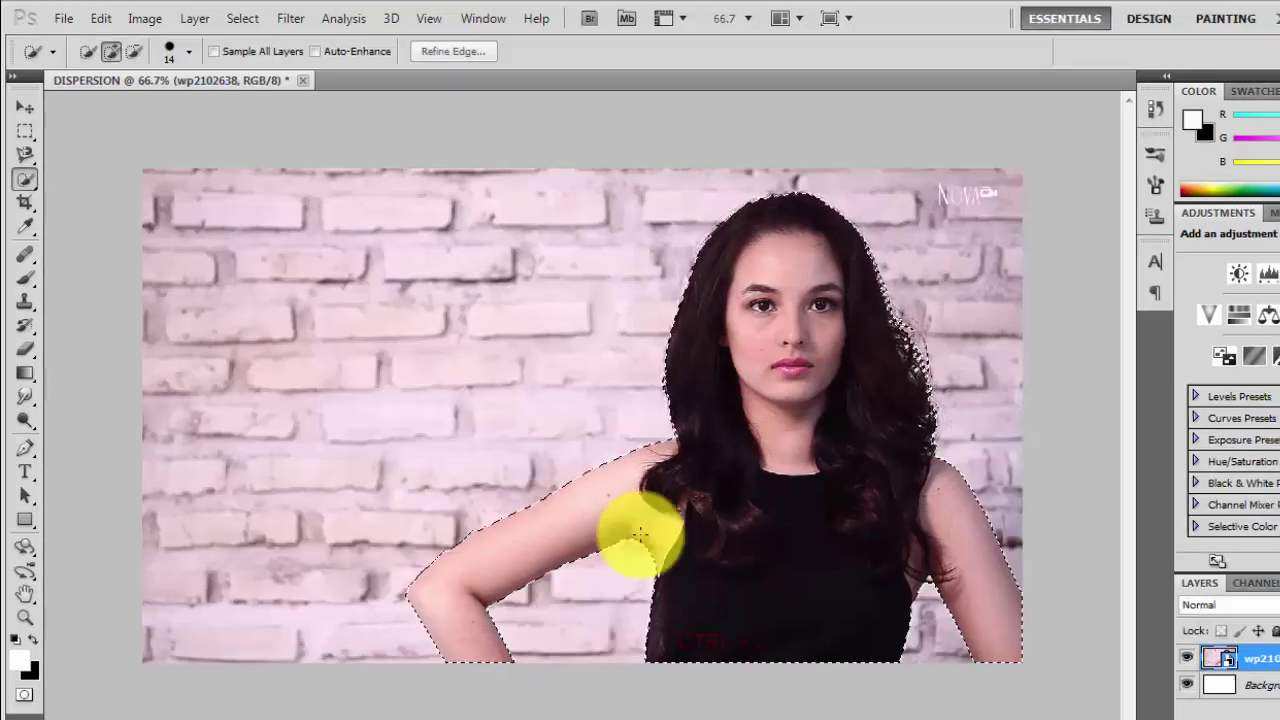
key("ctrl+j")
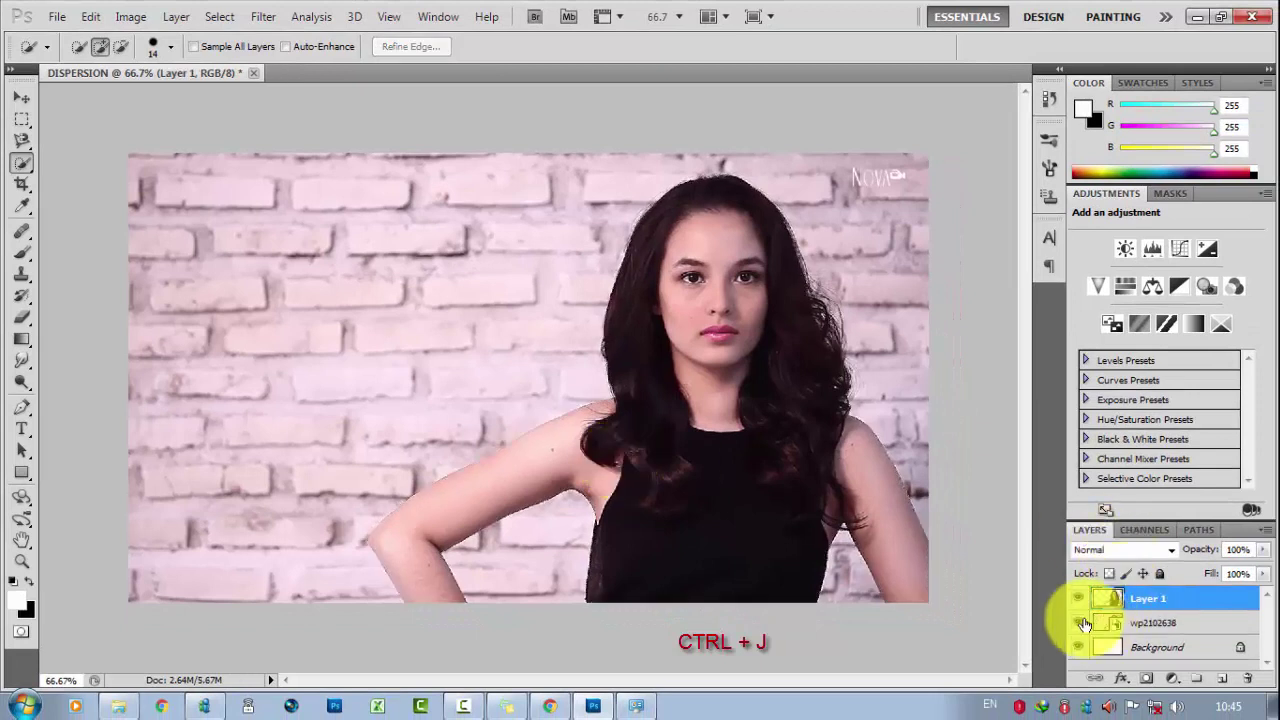
left_click(1078, 624)
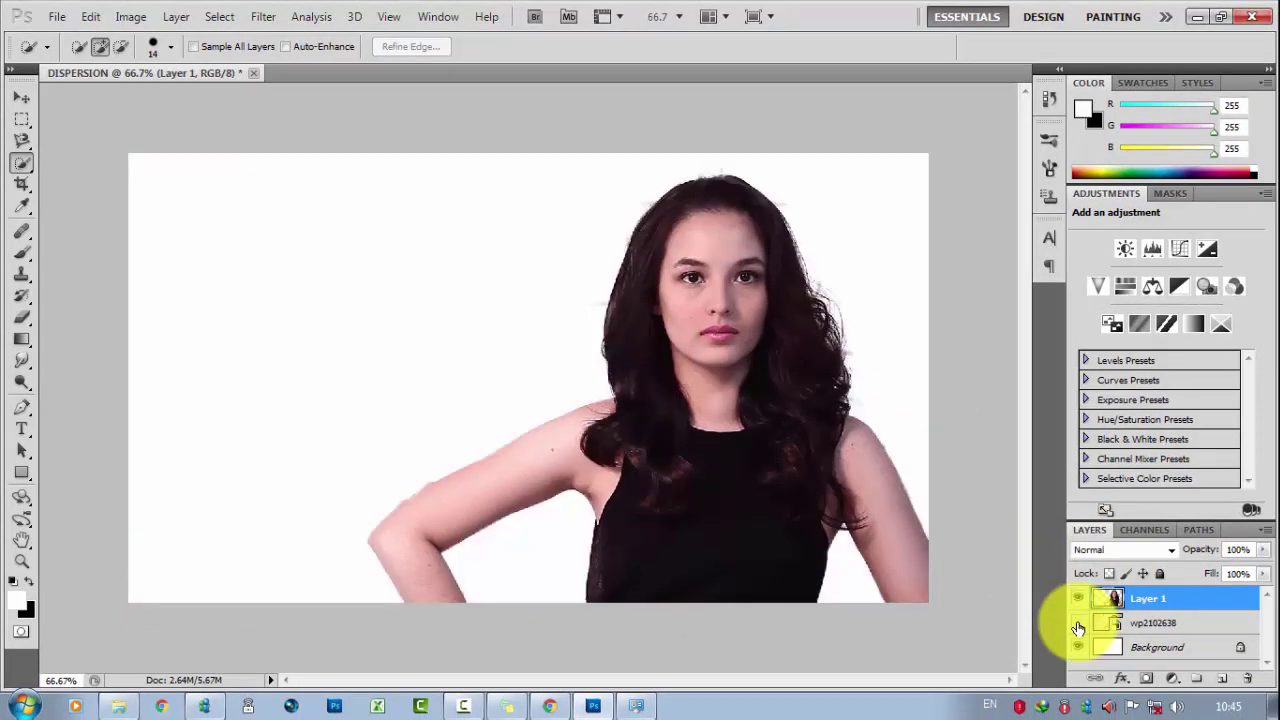
left_click(1078, 626)
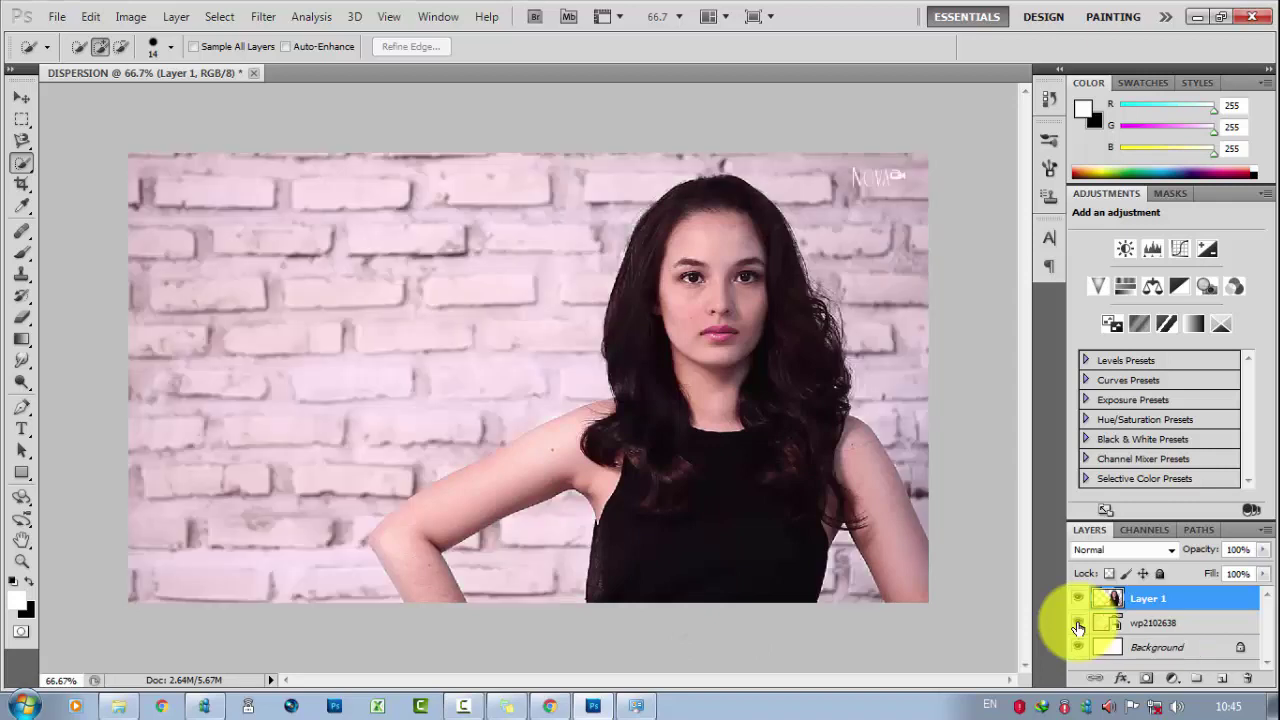
left_click(1078, 626)
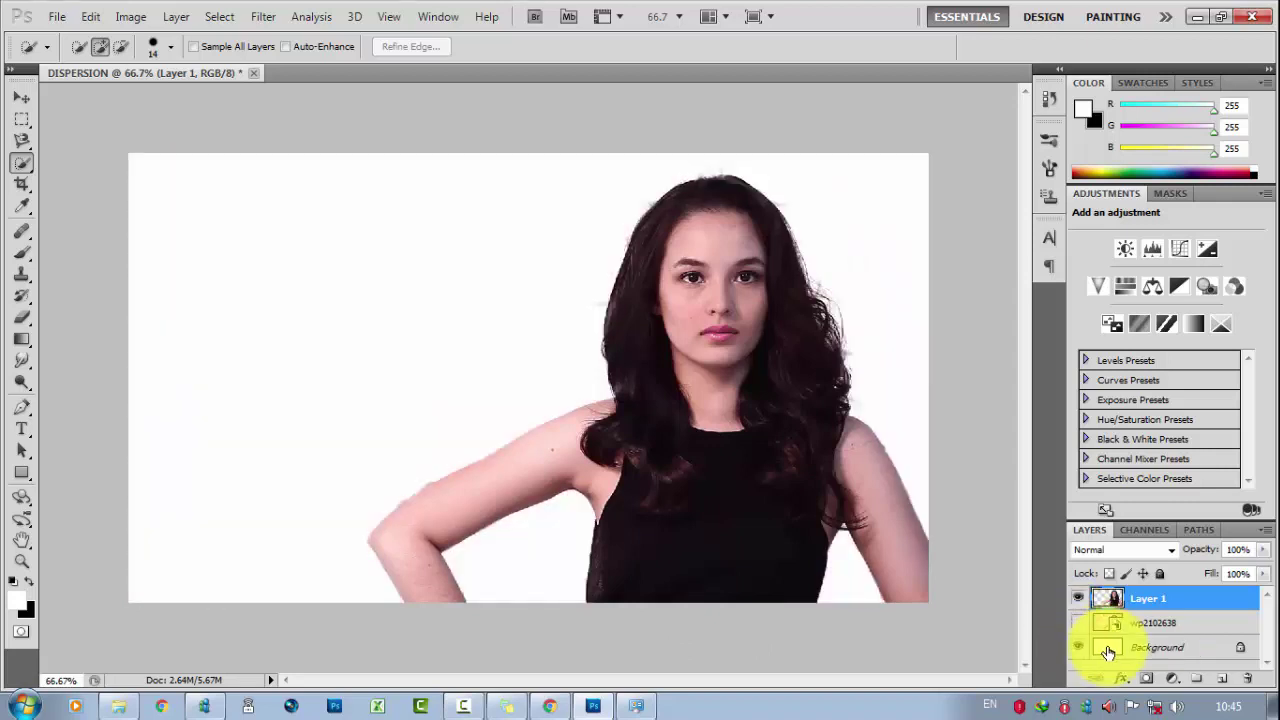
left_click(1107, 652)
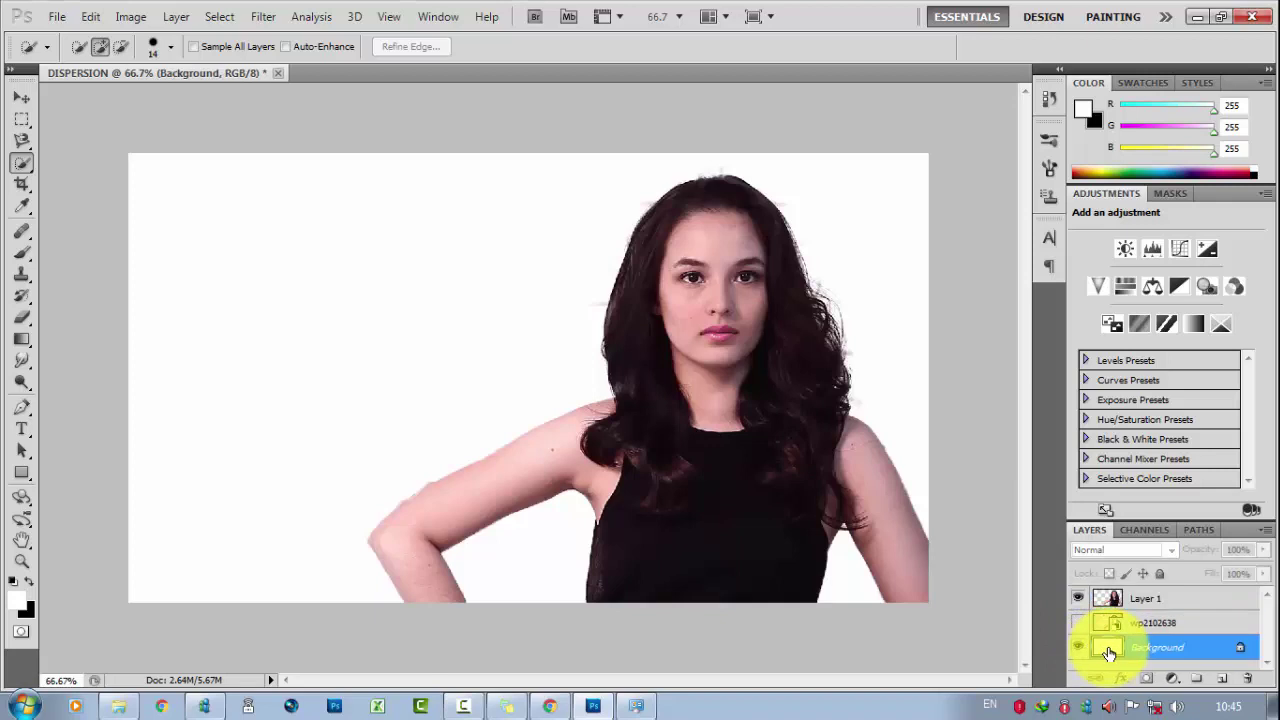
double_click(1108, 652)
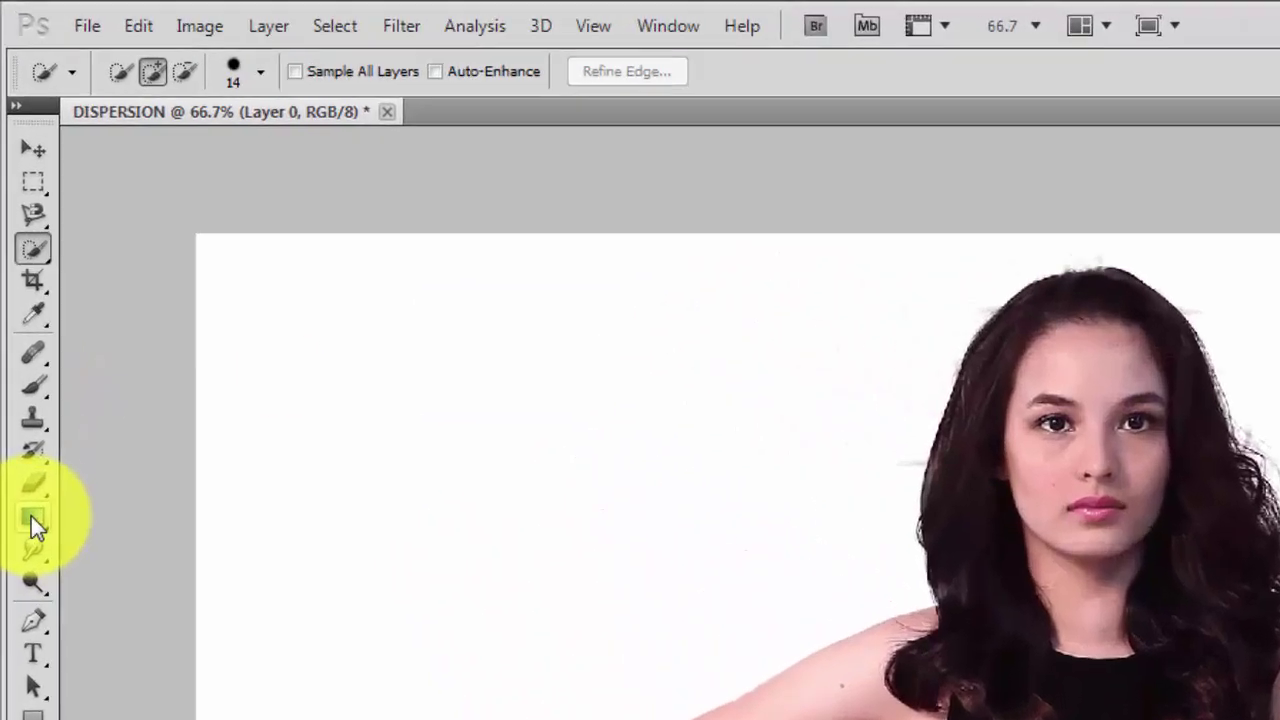
Step: Fill Layer 0 with a radial white-to-grey gradient from the canvas centre
left_click(23, 340)
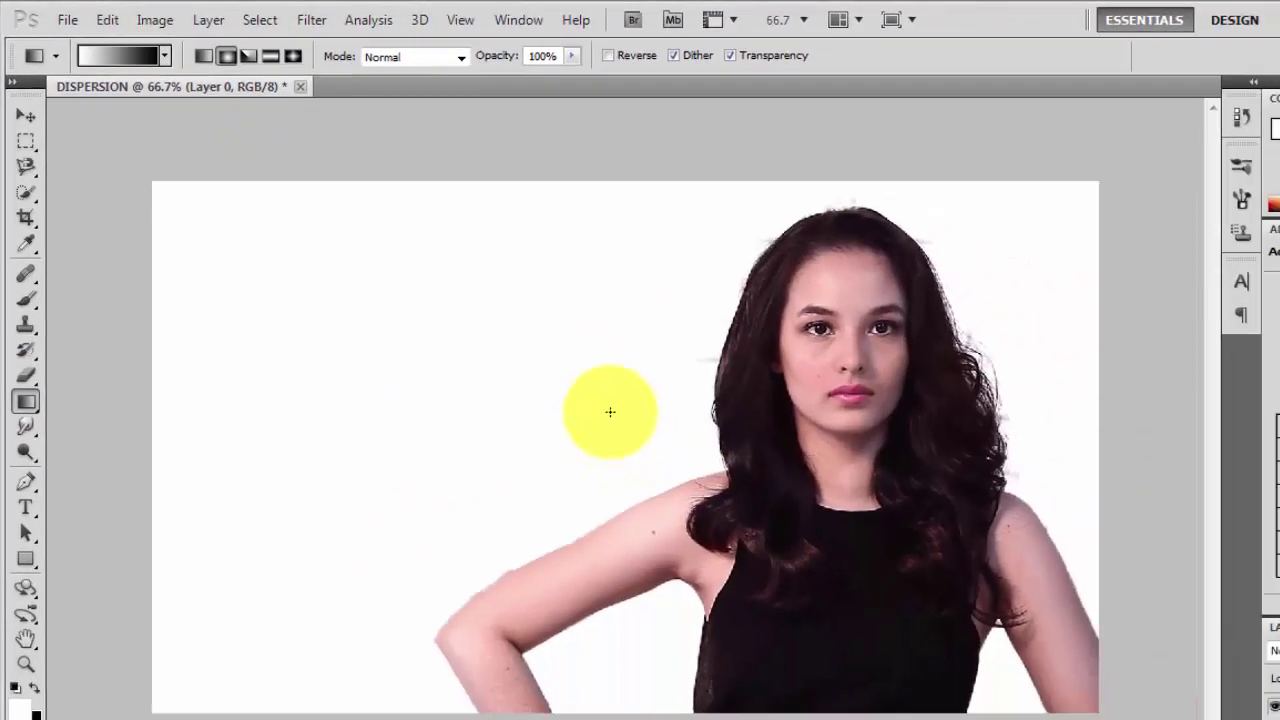
left_click_drag(608, 410, 1213, 406)
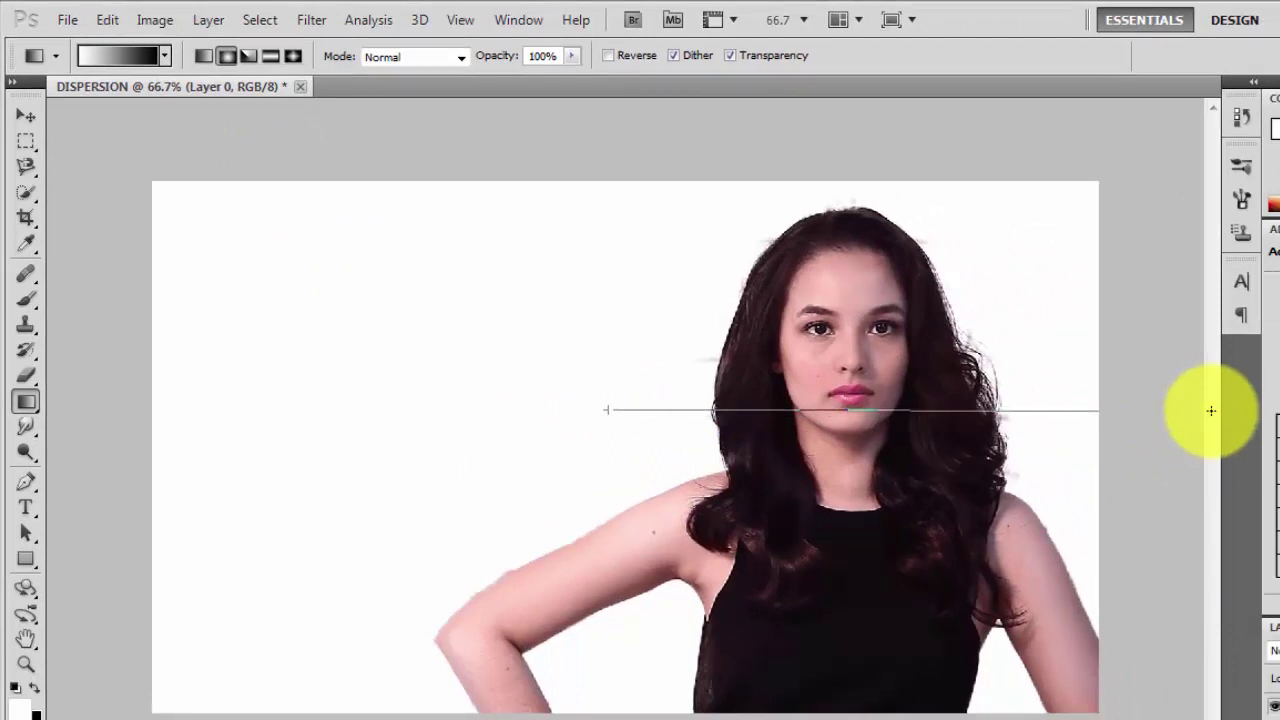
left_click_drag(1211, 410, 1211, 410)
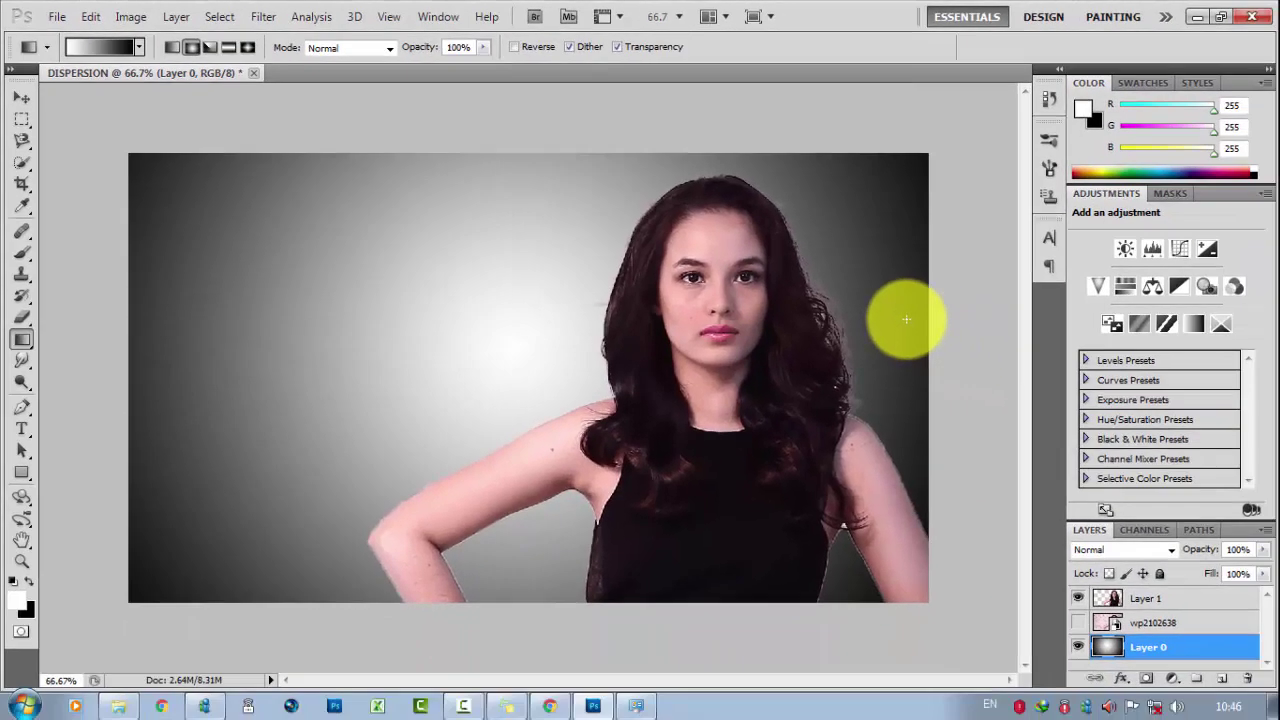
Step: Free-transform the gradient layer so its corners and edges extend past the canvas
key("ctrl+t")
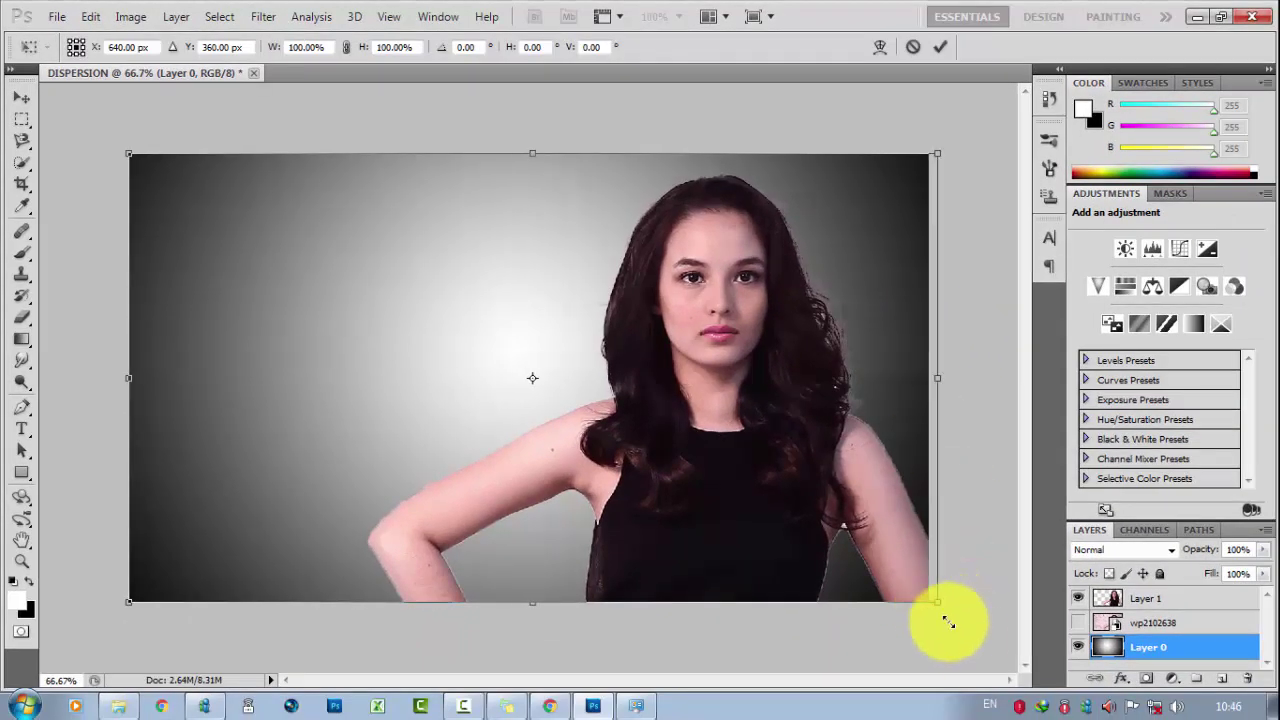
left_click_drag(948, 622, 985, 655)
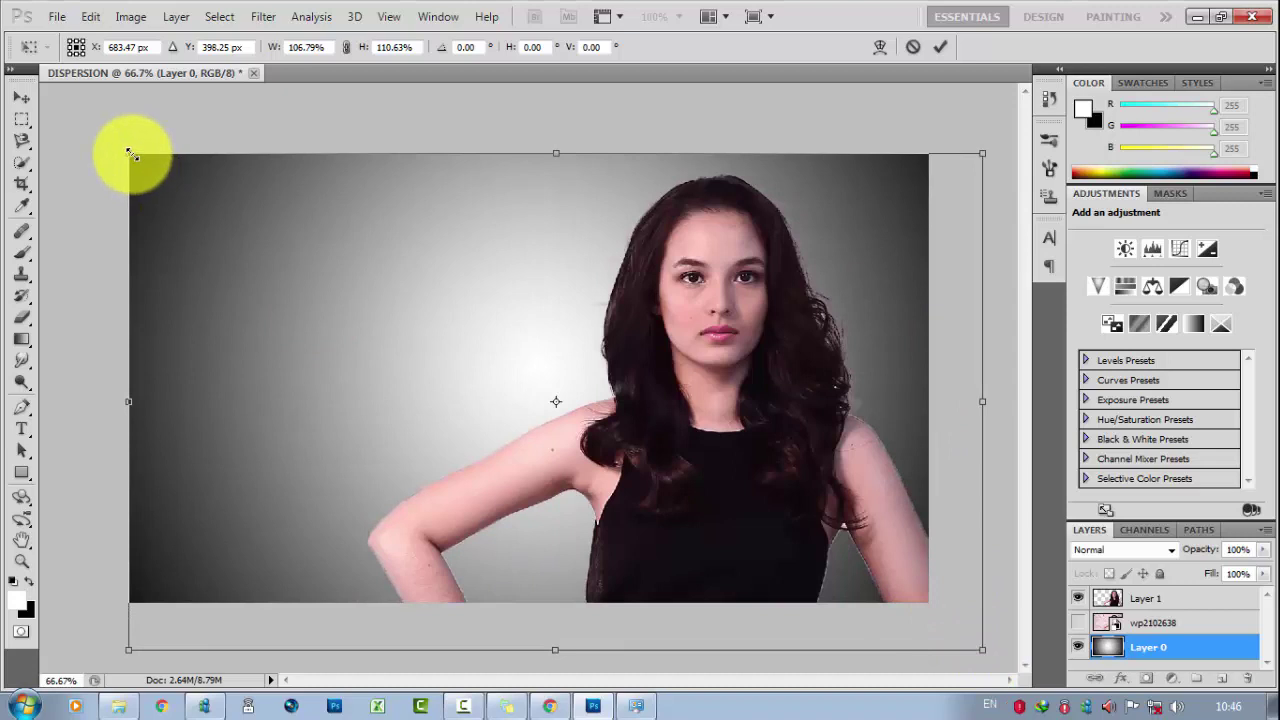
left_click_drag(130, 154, 78, 103)
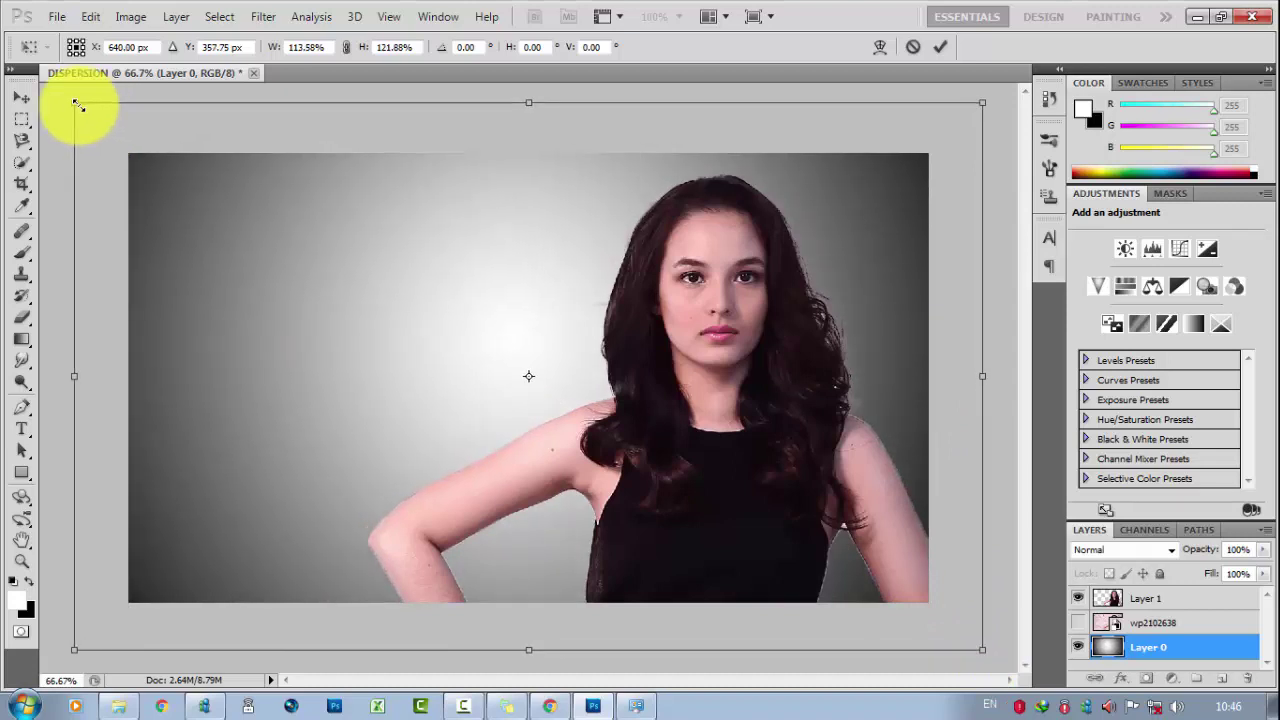
left_click_drag(71, 104, 57, 96)
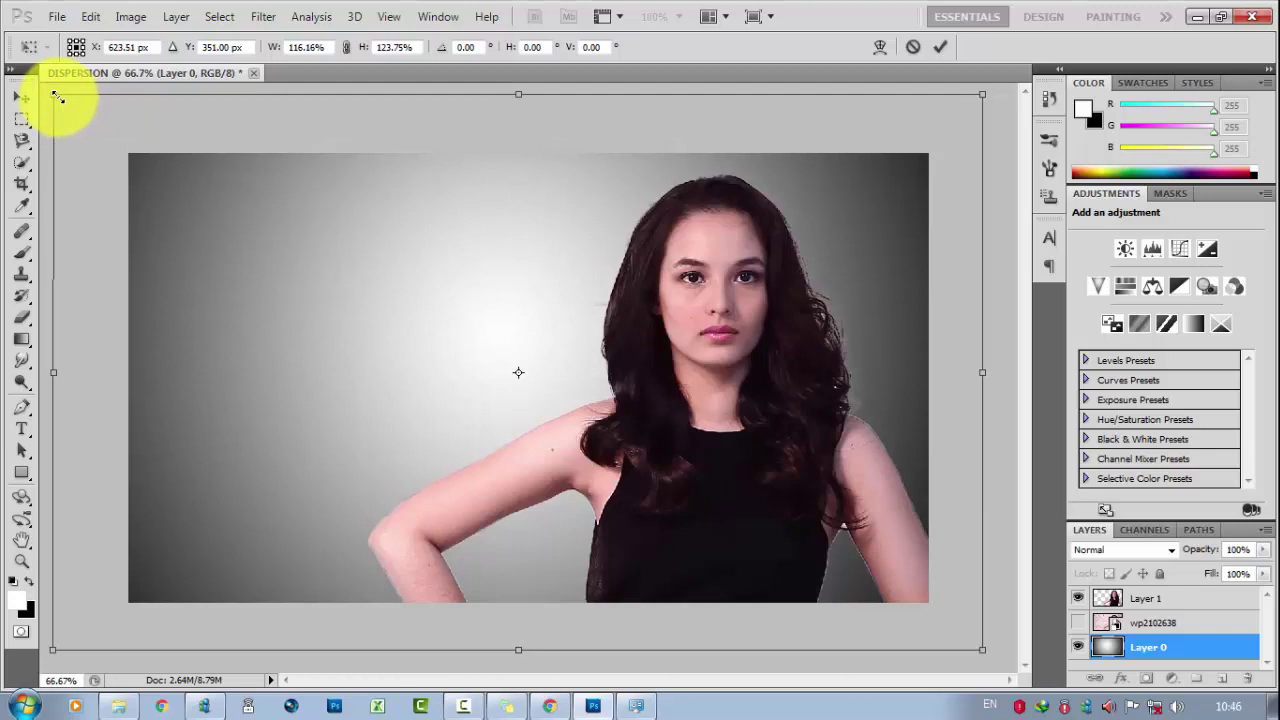
left_click_drag(57, 96, 58, 112)
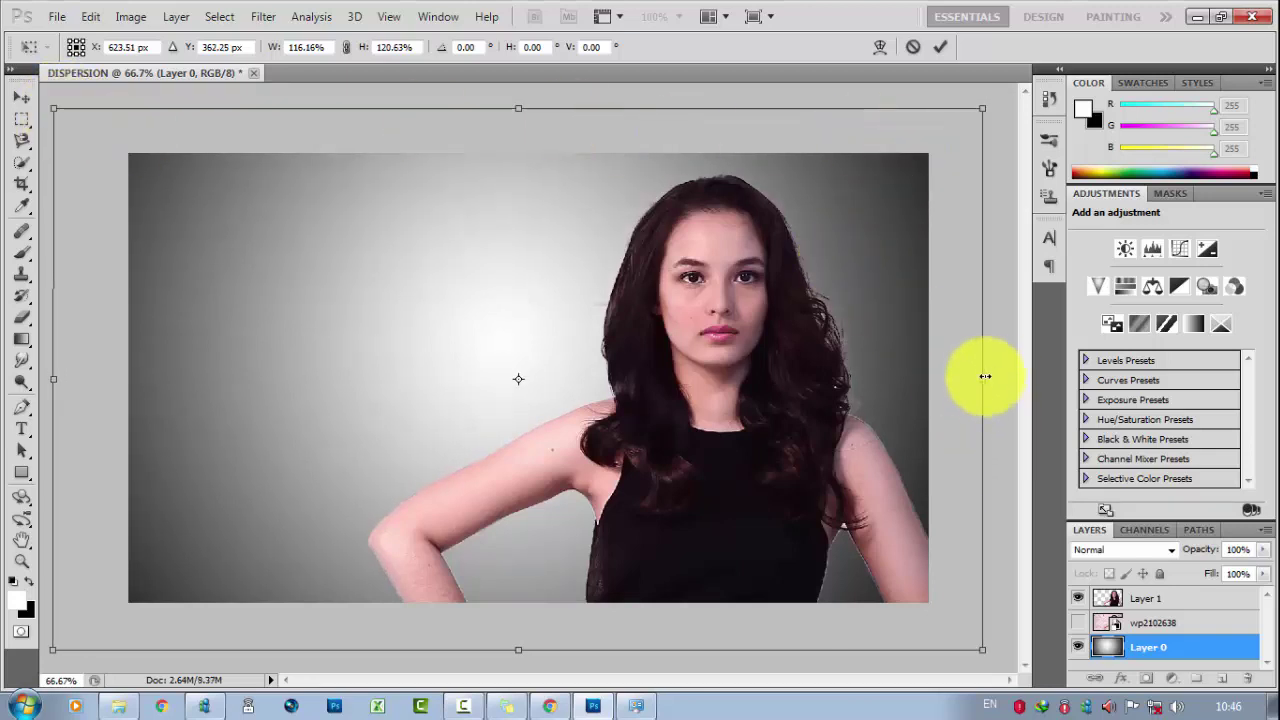
left_click_drag(985, 377, 1001, 377)
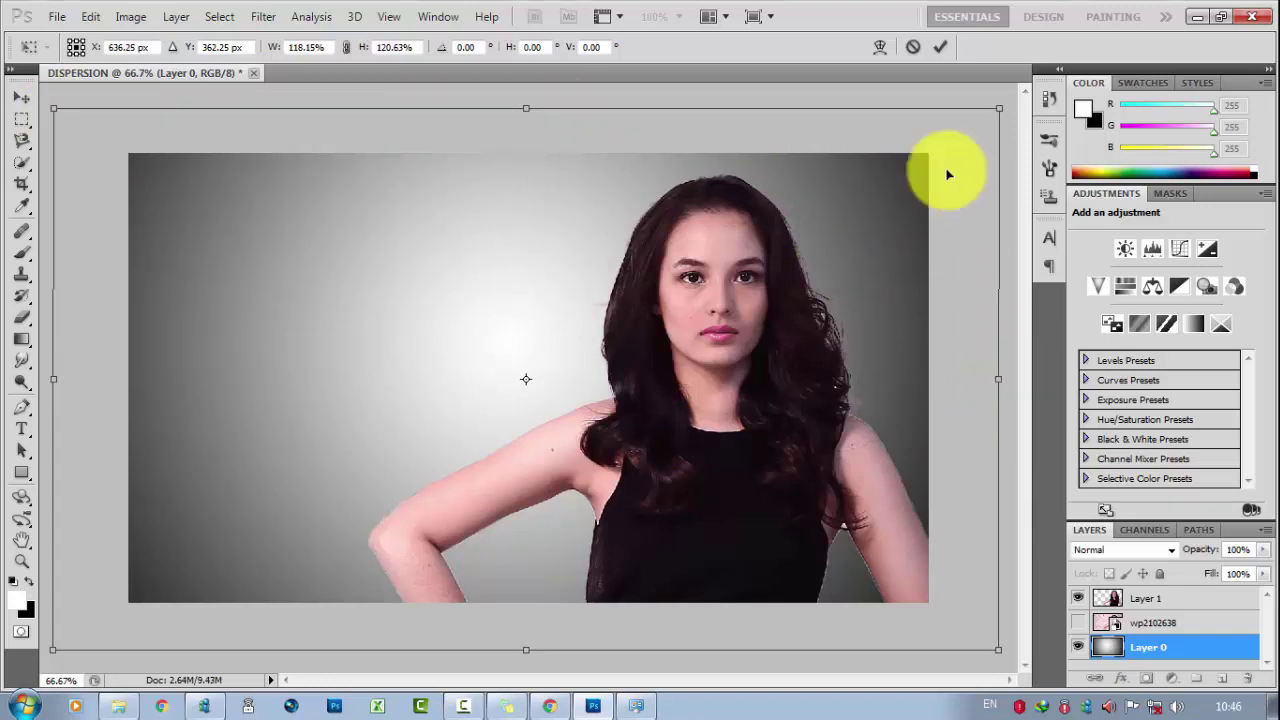
left_click(941, 47)
Step: Duplicate Layer 1 as Layer 1 copy and reselect the original Layer 1
key("g")
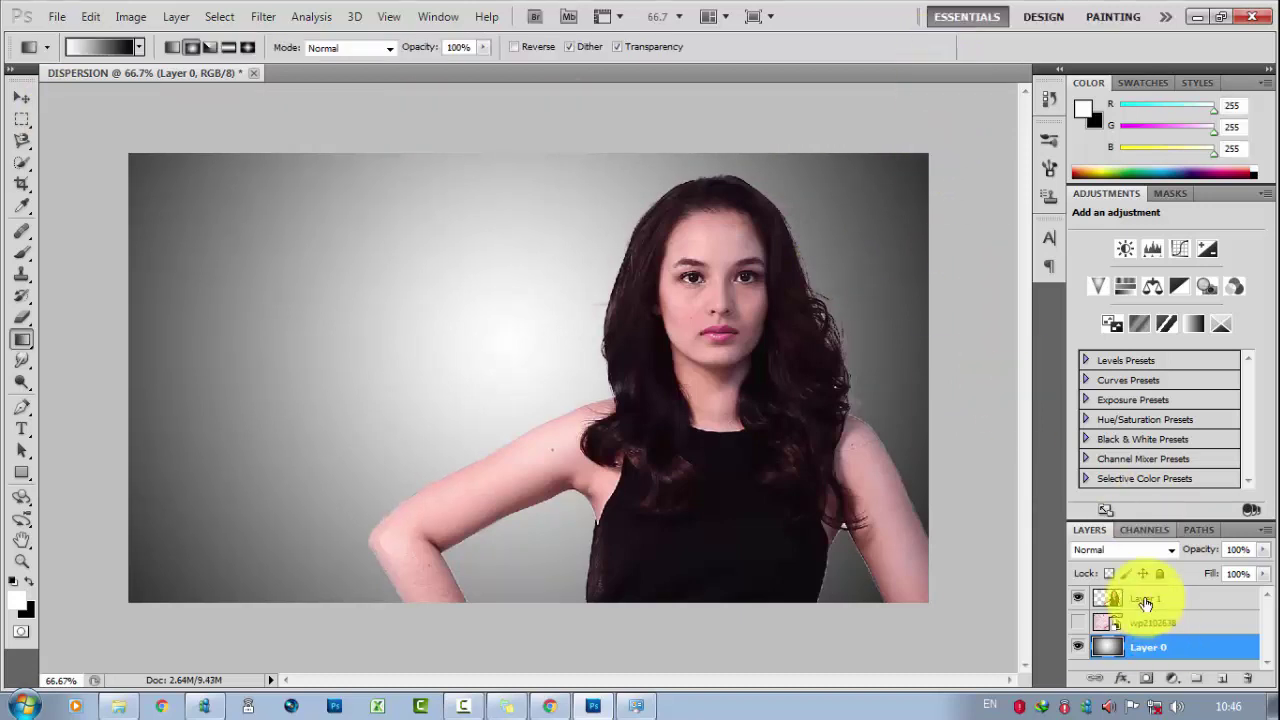
left_click(1146, 600)
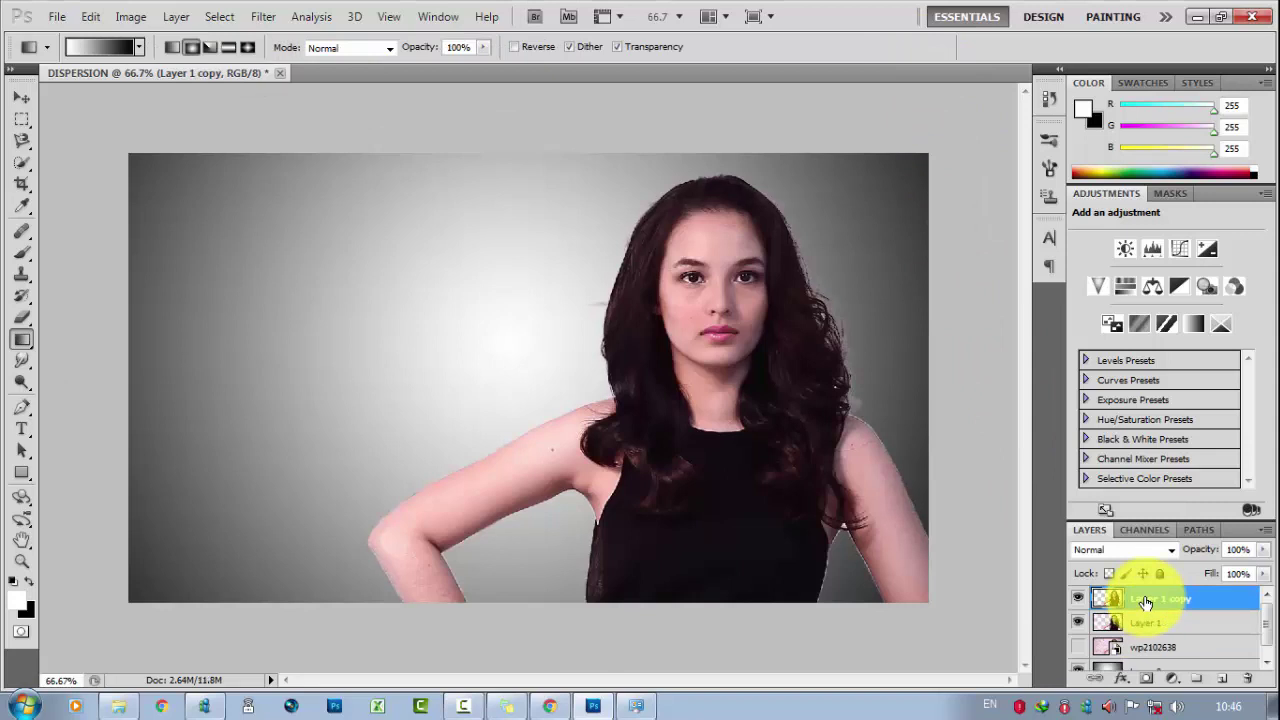
left_click(1147, 625)
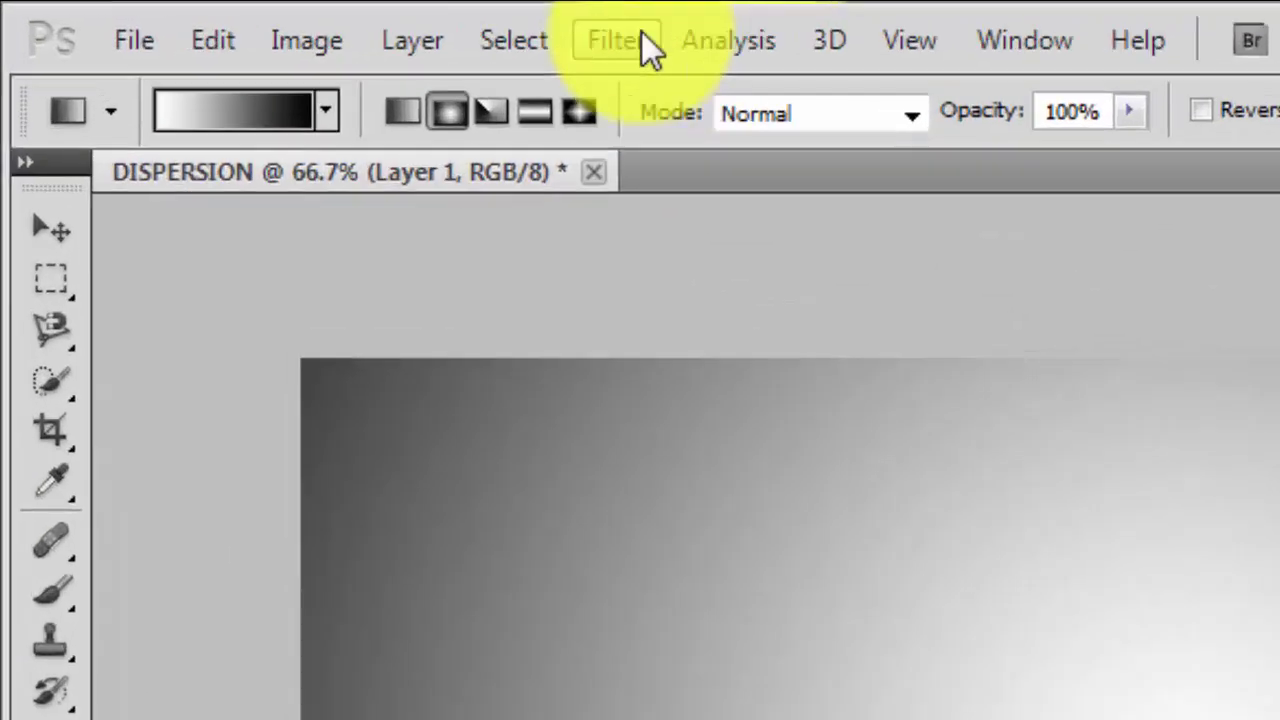
left_click(266, 17)
Step: Open Liquify on Layer 1 and warp the temple hair, left-side hair and dress edge
left_click(840, 336)
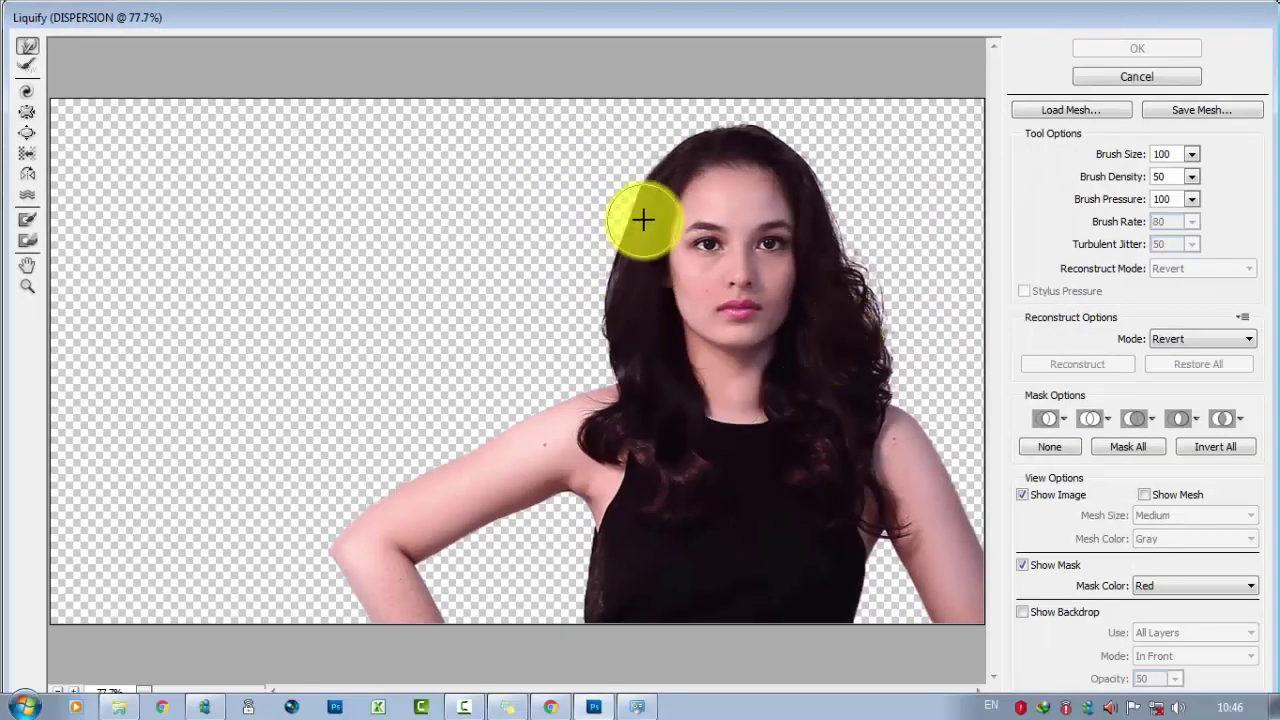
mouse_move(643, 215)
left_mouse_down()
mouse_move(614, 206)
mouse_move(631, 174)
mouse_move(669, 140)
mouse_move(705, 132)
mouse_move(697, 114)
mouse_move(654, 149)
mouse_move(626, 143)
left_mouse_up()
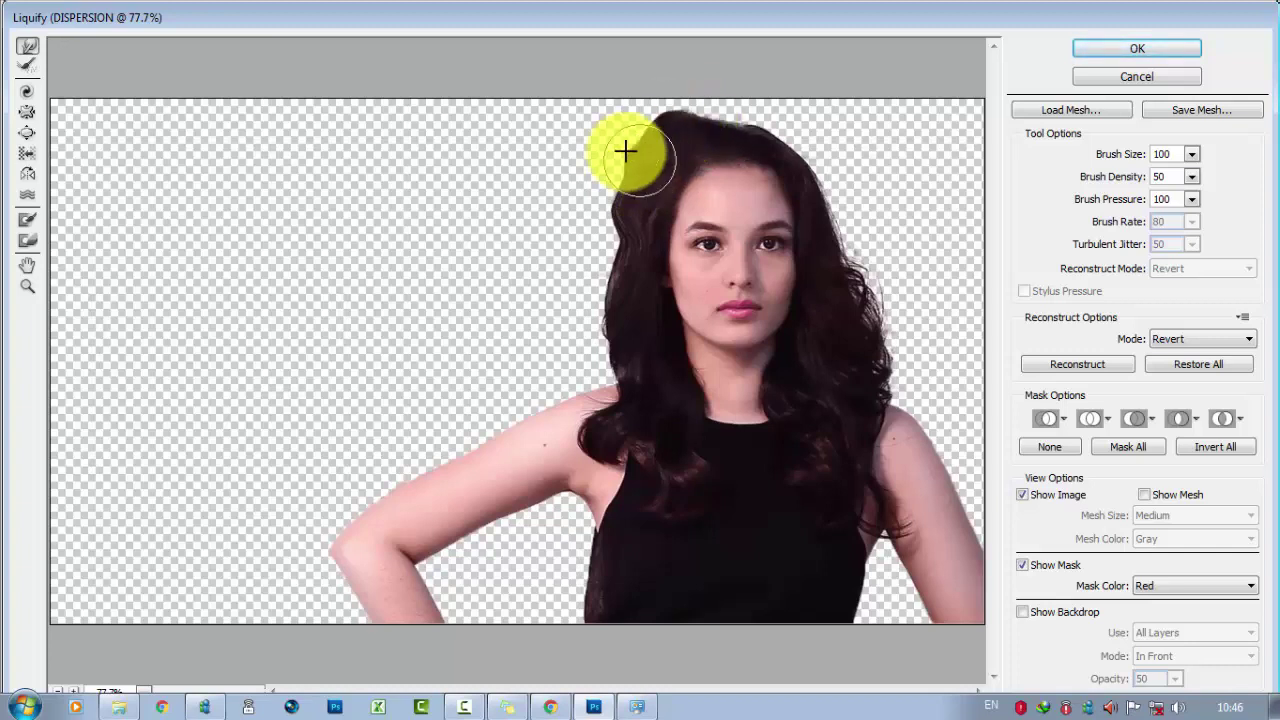
mouse_move(623, 222)
left_mouse_down()
mouse_move(574, 306)
mouse_move(609, 371)
mouse_move(551, 366)
mouse_move(554, 337)
mouse_move(580, 371)
mouse_move(508, 375)
mouse_move(497, 422)
mouse_move(389, 449)
mouse_move(380, 486)
mouse_move(320, 494)
mouse_move(346, 554)
mouse_move(340, 624)
left_mouse_up()
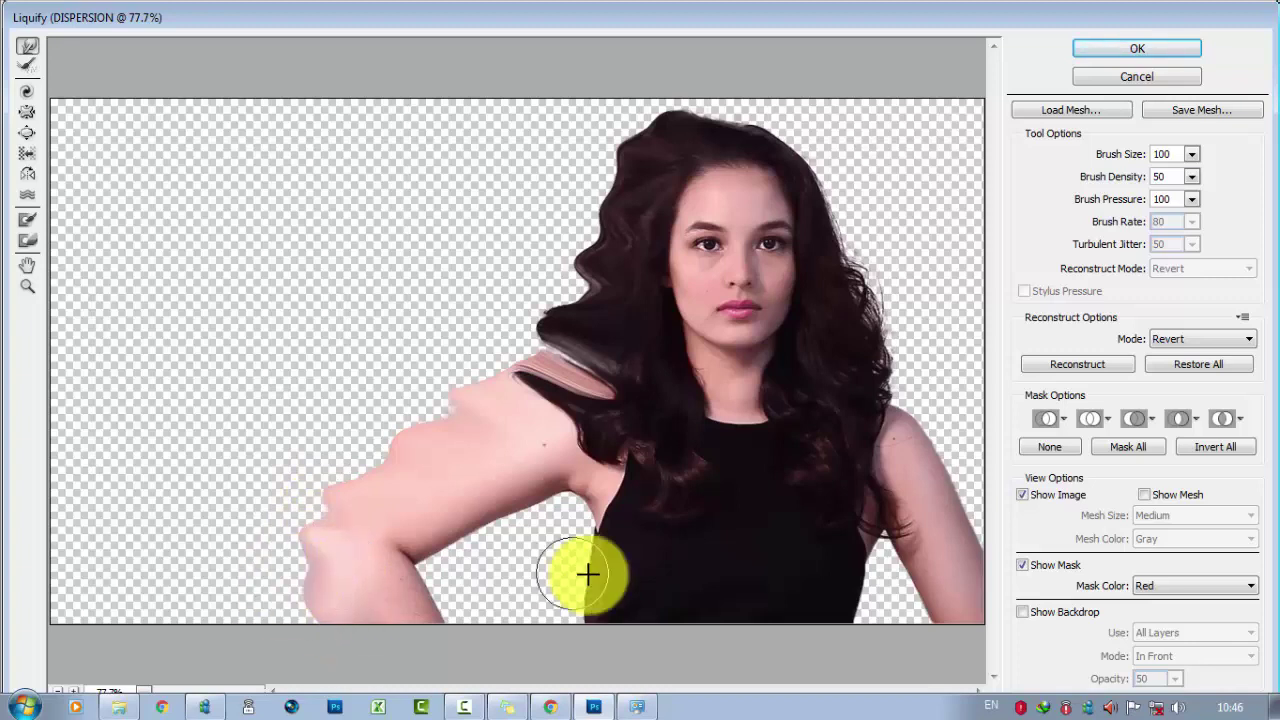
mouse_move(512, 620)
left_mouse_down()
mouse_move(497, 614)
mouse_move(560, 580)
mouse_move(537, 543)
left_mouse_up()
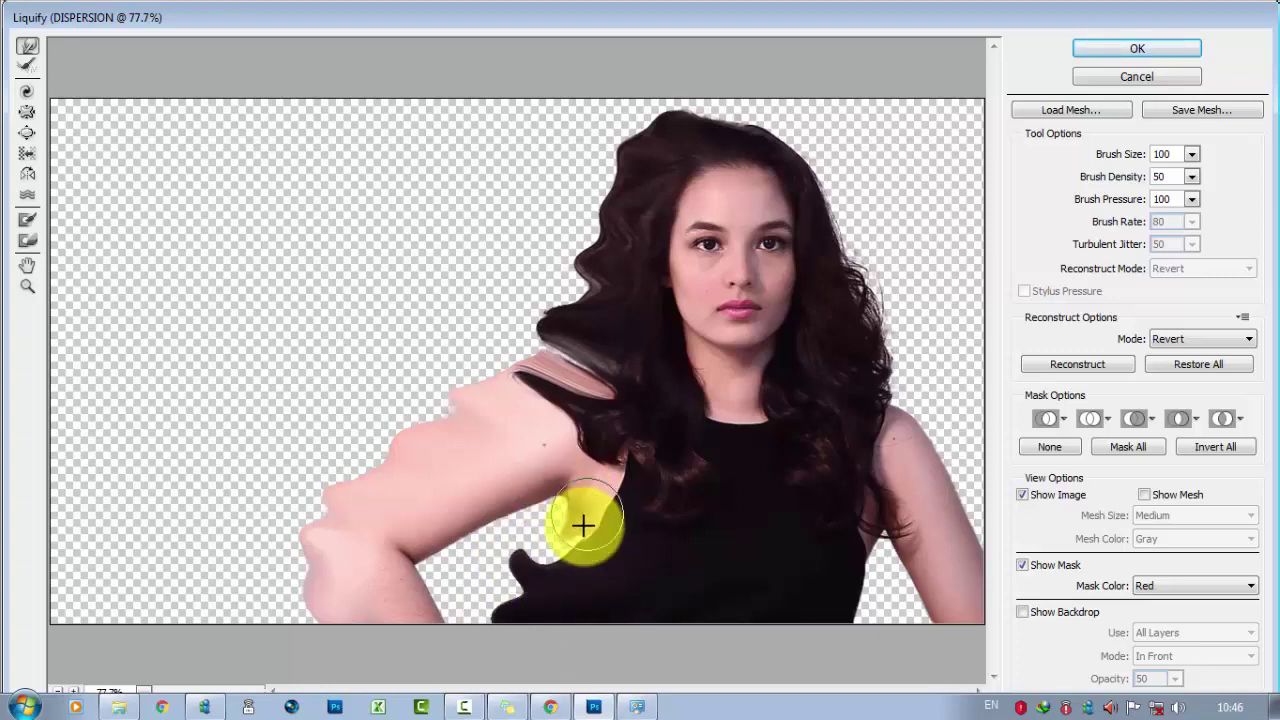
mouse_move(543, 557)
left_mouse_down()
mouse_move(549, 517)
mouse_move(526, 529)
mouse_move(474, 617)
mouse_move(554, 537)
mouse_move(509, 549)
mouse_move(525, 519)
mouse_move(474, 577)
mouse_move(510, 578)
mouse_move(486, 609)
mouse_move(291, 623)
mouse_move(297, 539)
mouse_move(363, 426)
mouse_move(489, 417)
mouse_move(451, 366)
mouse_move(500, 360)
mouse_move(543, 329)
mouse_move(486, 277)
mouse_move(600, 279)
mouse_move(594, 317)
mouse_move(500, 271)
mouse_move(574, 283)
mouse_move(495, 257)
mouse_move(586, 243)
mouse_move(571, 203)
mouse_move(625, 183)
mouse_move(614, 143)
mouse_move(697, 121)
left_mouse_up()
Step: Smear the top-left hair and shoulder skin further up and left into streaks
mouse_move(743, 138)
left_mouse_down()
mouse_move(589, 109)
mouse_move(645, 200)
mouse_move(554, 177)
mouse_move(591, 257)
mouse_move(522, 203)
mouse_move(506, 151)
mouse_move(563, 146)
mouse_move(546, 109)
mouse_move(483, 93)
mouse_move(531, 223)
mouse_move(520, 254)
mouse_move(466, 154)
mouse_move(520, 157)
left_mouse_up()
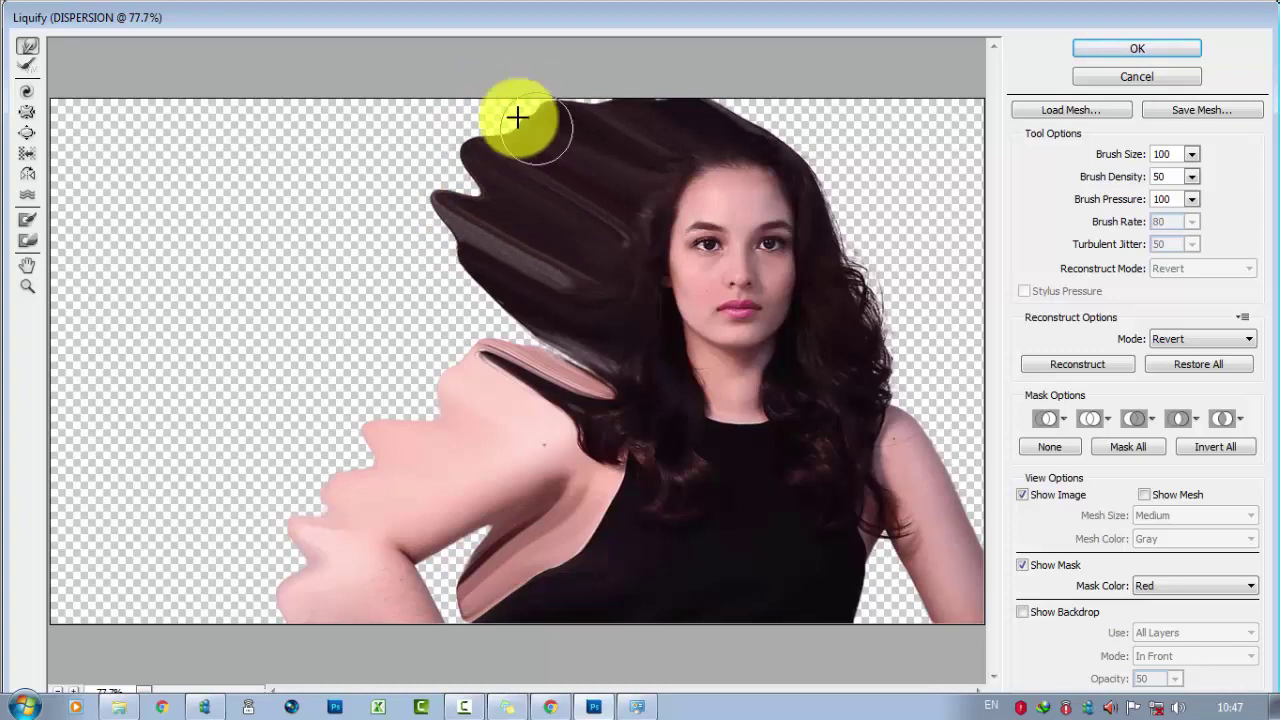
mouse_move(519, 338)
left_mouse_down()
mouse_move(566, 374)
mouse_move(580, 409)
mouse_move(432, 305)
left_mouse_up()
left_click_drag(549, 323, 411, 280)
mouse_move(407, 234)
left_mouse_down()
mouse_move(389, 217)
mouse_move(489, 286)
mouse_move(486, 237)
mouse_move(503, 197)
mouse_move(434, 171)
mouse_move(446, 123)
mouse_move(506, 131)
mouse_move(431, 177)
mouse_move(466, 223)
mouse_move(331, 194)
mouse_move(363, 180)
mouse_move(441, 195)
mouse_move(445, 168)
left_mouse_up()
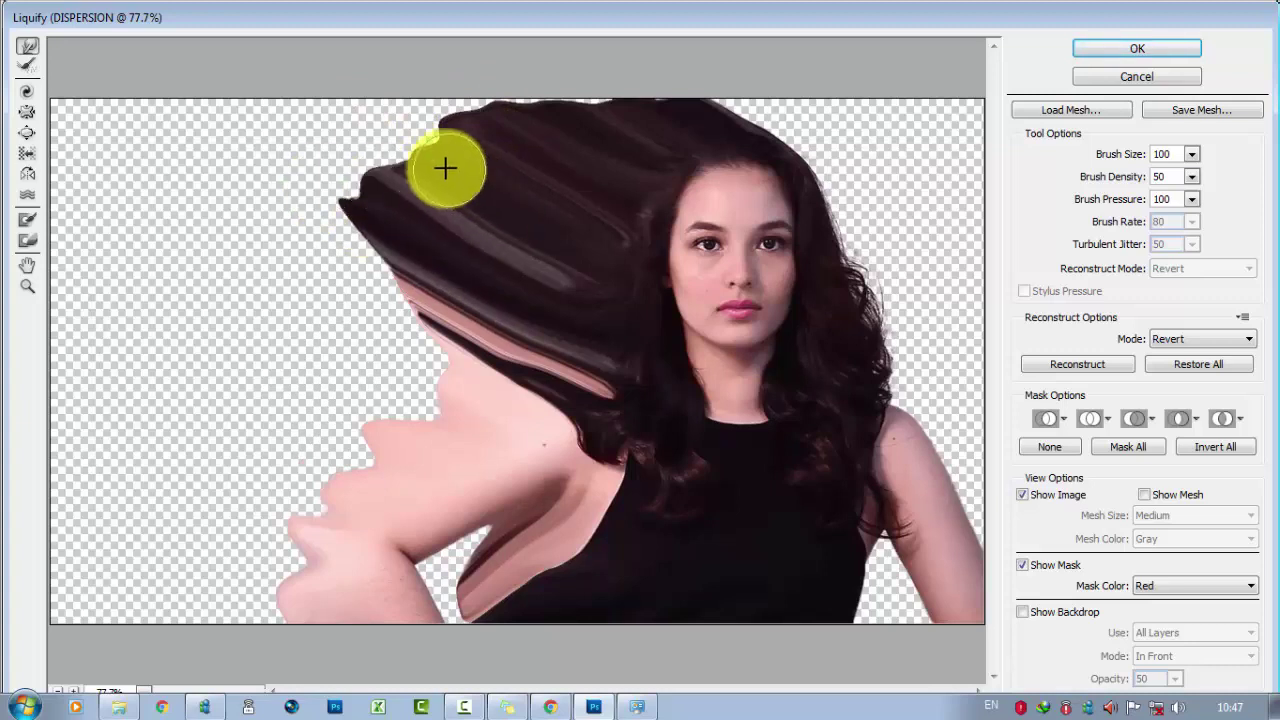
mouse_move(379, 119)
left_mouse_down()
mouse_move(449, 140)
mouse_move(404, 123)
mouse_move(409, 163)
mouse_move(337, 126)
mouse_move(455, 133)
mouse_move(580, 86)
mouse_move(486, 100)
mouse_move(406, 91)
mouse_move(386, 149)
mouse_move(330, 170)
left_mouse_up()
Step: Push the neck skin, pink skin lobes and top-left hair mass out to the left edge
mouse_move(387, 430)
left_mouse_down()
mouse_move(360, 386)
mouse_move(451, 380)
mouse_move(383, 343)
mouse_move(377, 330)
mouse_move(434, 340)
mouse_move(363, 283)
mouse_move(381, 285)
mouse_move(306, 251)
mouse_move(391, 266)
mouse_move(316, 222)
mouse_move(337, 251)
mouse_move(334, 227)
mouse_move(356, 356)
left_mouse_up()
mouse_move(326, 308)
left_mouse_down()
mouse_move(251, 277)
mouse_move(257, 263)
mouse_move(397, 393)
mouse_move(303, 360)
mouse_move(314, 397)
mouse_move(320, 371)
mouse_move(268, 359)
mouse_move(277, 320)
mouse_move(251, 323)
mouse_move(341, 450)
mouse_move(371, 457)
mouse_move(245, 359)
mouse_move(281, 469)
mouse_move(257, 480)
mouse_move(214, 420)
mouse_move(254, 423)
mouse_move(204, 440)
mouse_move(277, 446)
mouse_move(240, 426)
mouse_move(191, 300)
mouse_move(223, 294)
mouse_move(129, 249)
mouse_move(169, 231)
mouse_move(185, 204)
mouse_move(309, 189)
mouse_move(291, 129)
mouse_move(252, 141)
mouse_move(220, 177)
mouse_move(206, 251)
mouse_move(263, 329)
mouse_move(229, 263)
mouse_move(163, 223)
mouse_move(150, 260)
left_mouse_up()
mouse_move(364, 217)
left_mouse_down()
mouse_move(166, 166)
mouse_move(154, 180)
mouse_move(129, 114)
mouse_move(95, 181)
mouse_move(134, 294)
mouse_move(206, 369)
mouse_move(114, 289)
mouse_move(121, 279)
mouse_move(257, 329)
mouse_move(126, 340)
mouse_move(171, 409)
mouse_move(343, 523)
mouse_move(280, 579)
mouse_move(234, 557)
mouse_move(269, 614)
mouse_move(242, 630)
left_mouse_up()
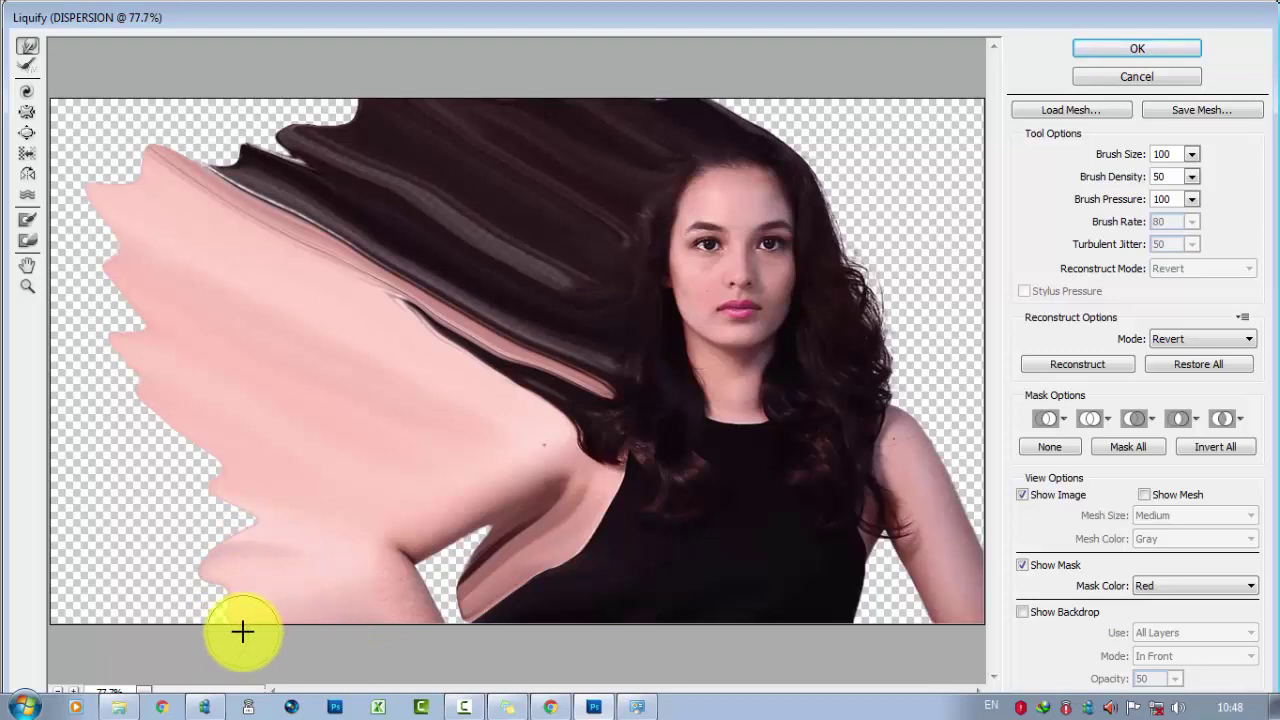
left_click_drag(383, 634, 69, 600)
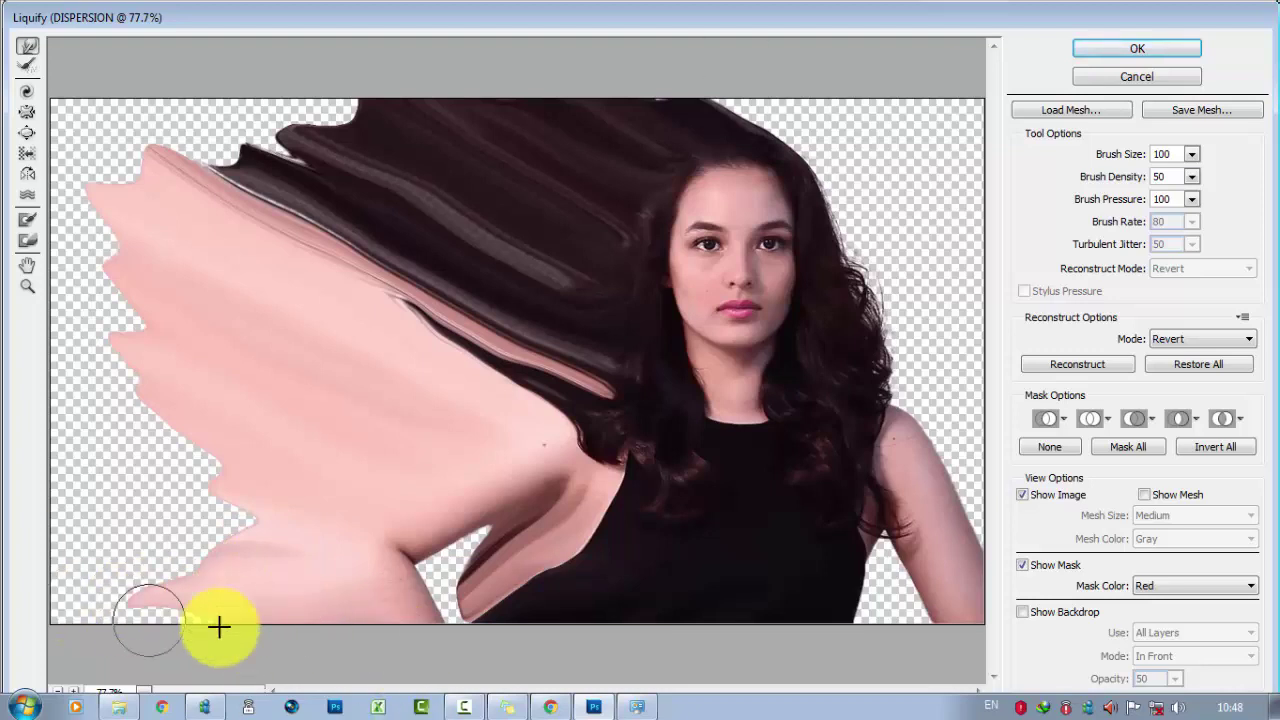
mouse_move(252, 606)
left_mouse_down()
mouse_move(214, 560)
mouse_move(94, 543)
mouse_move(134, 520)
mouse_move(258, 522)
mouse_move(120, 526)
mouse_move(143, 431)
mouse_move(71, 457)
mouse_move(210, 471)
mouse_move(83, 406)
mouse_move(131, 383)
mouse_move(89, 385)
mouse_move(206, 606)
mouse_move(132, 580)
mouse_move(194, 583)
mouse_move(131, 560)
mouse_move(89, 466)
left_mouse_up()
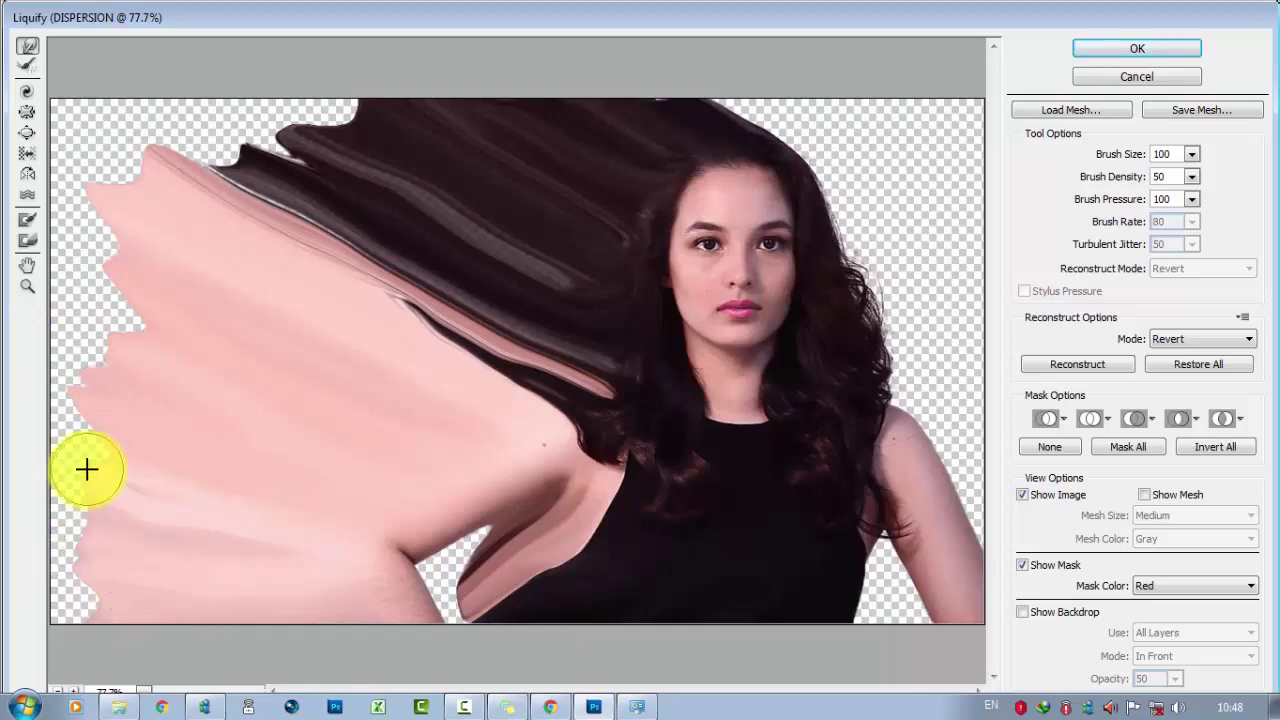
mouse_move(278, 157)
left_mouse_down()
mouse_move(414, 129)
mouse_move(226, 97)
mouse_move(258, 157)
mouse_move(114, 114)
mouse_move(237, 174)
mouse_move(177, 140)
mouse_move(263, 87)
mouse_move(309, 109)
mouse_move(237, 134)
mouse_move(149, 106)
mouse_move(173, 221)
mouse_move(89, 137)
mouse_move(89, 243)
mouse_move(130, 267)
mouse_move(183, 346)
mouse_move(54, 263)
mouse_move(94, 294)
mouse_move(127, 385)
mouse_move(72, 378)
left_mouse_up()
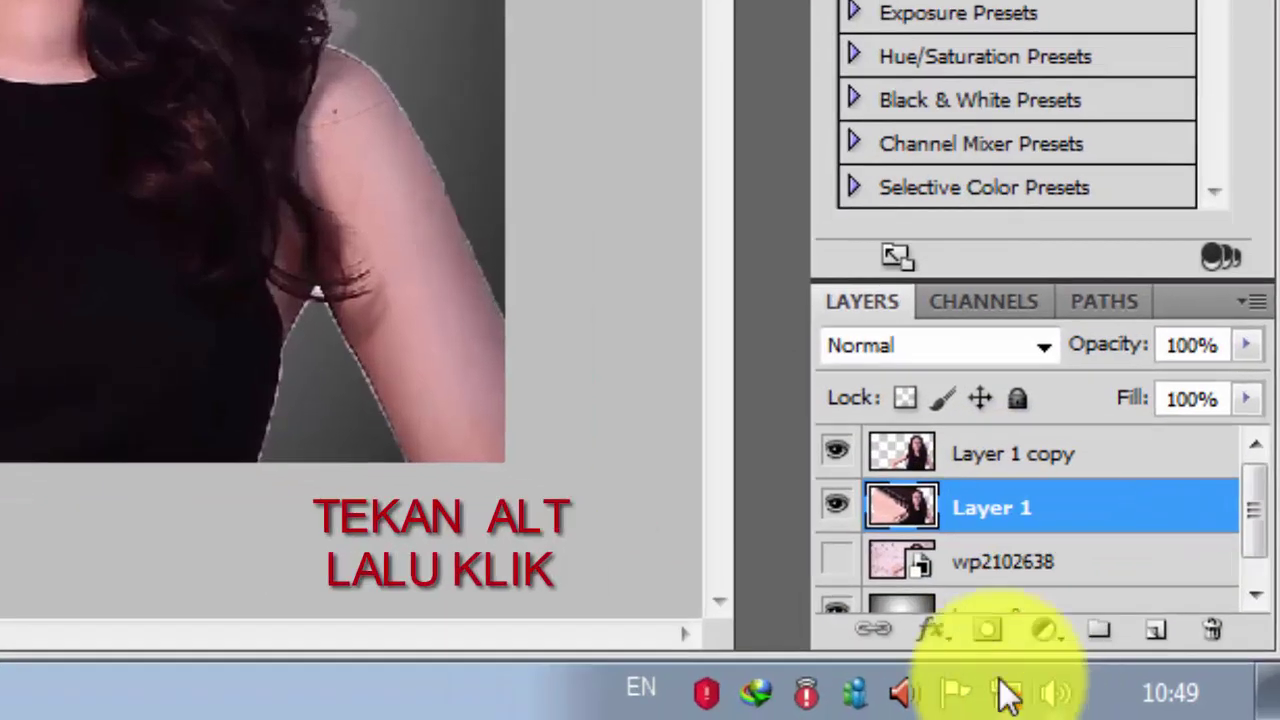
Step: Add a black mask to Layer 1 and a white mask to Layer 1 copy
left_click(985, 645, "alt")
left_click(1022, 453)
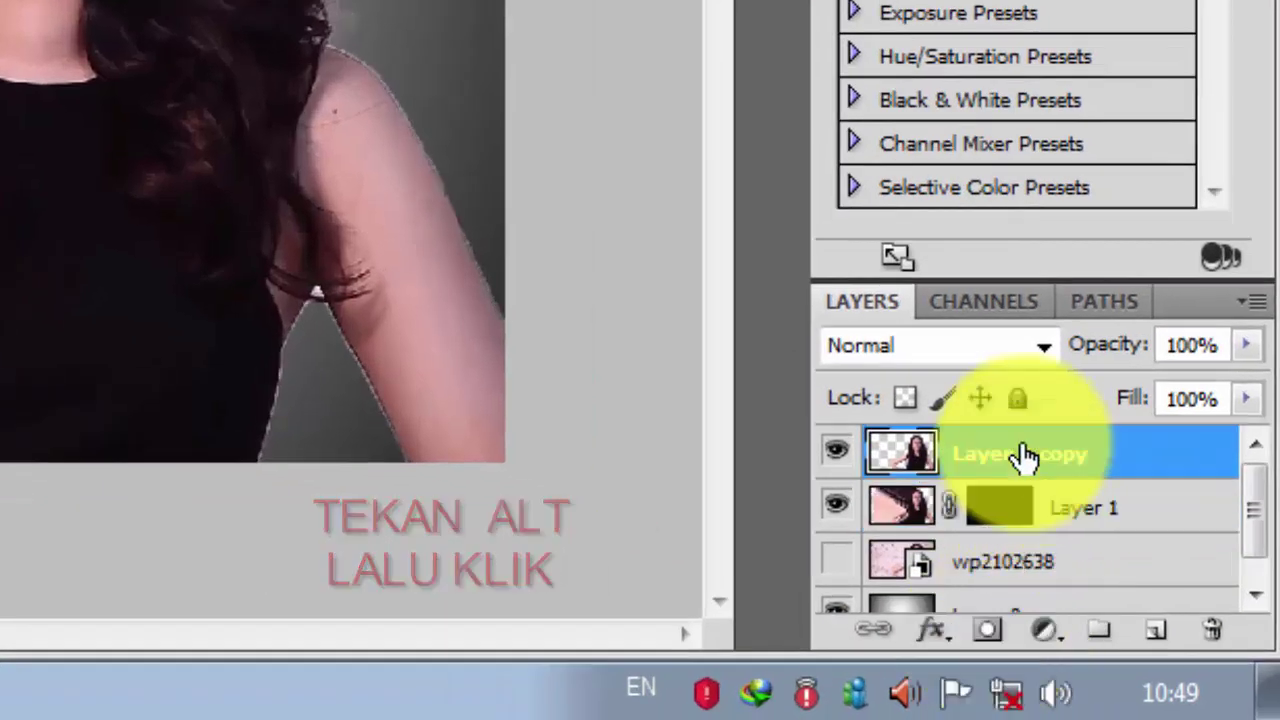
left_click(987, 629)
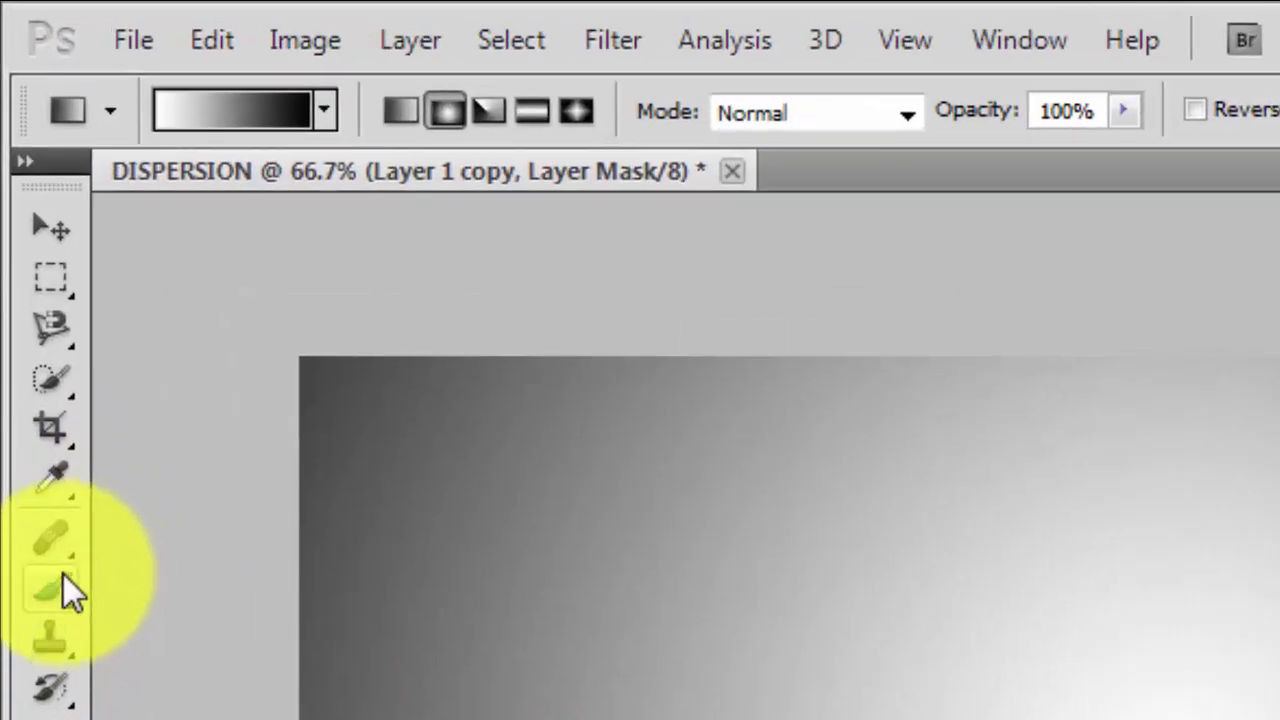
Step: Pick the 2500 px scatter dispersion brush from the Brush tool presets
left_click(29, 332)
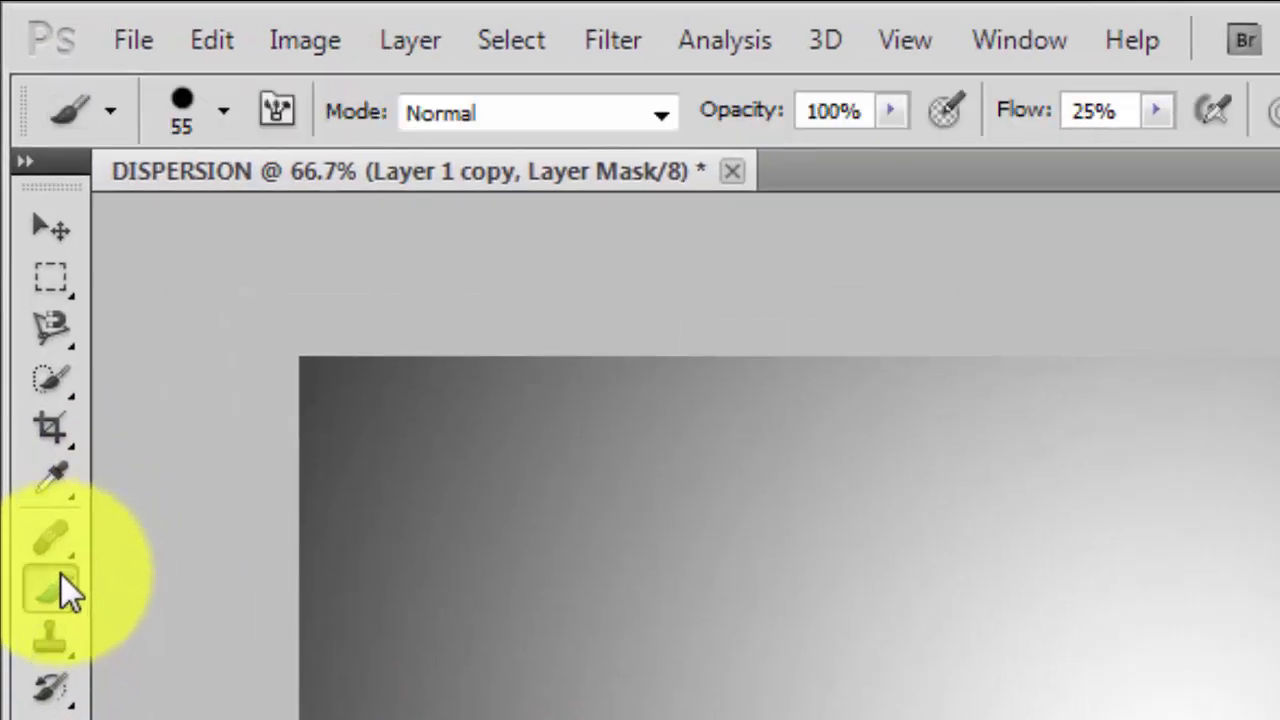
left_click(233, 116)
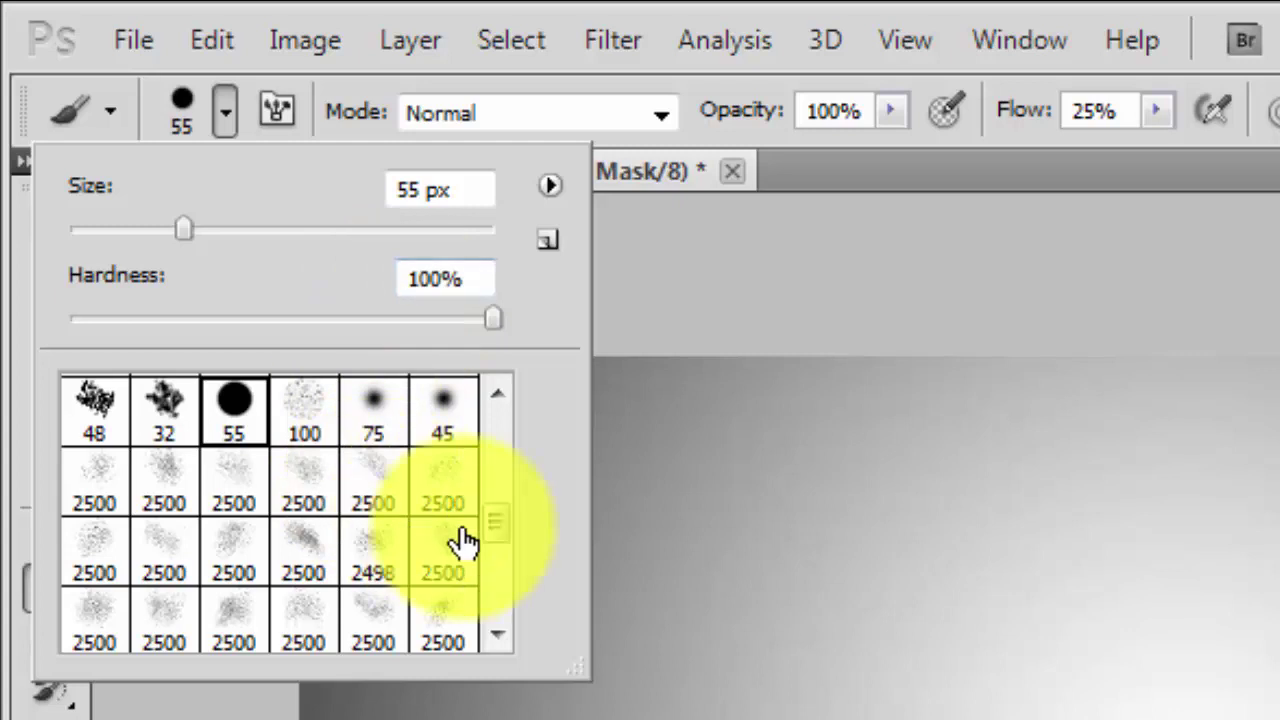
left_click_drag(503, 520, 503, 581)
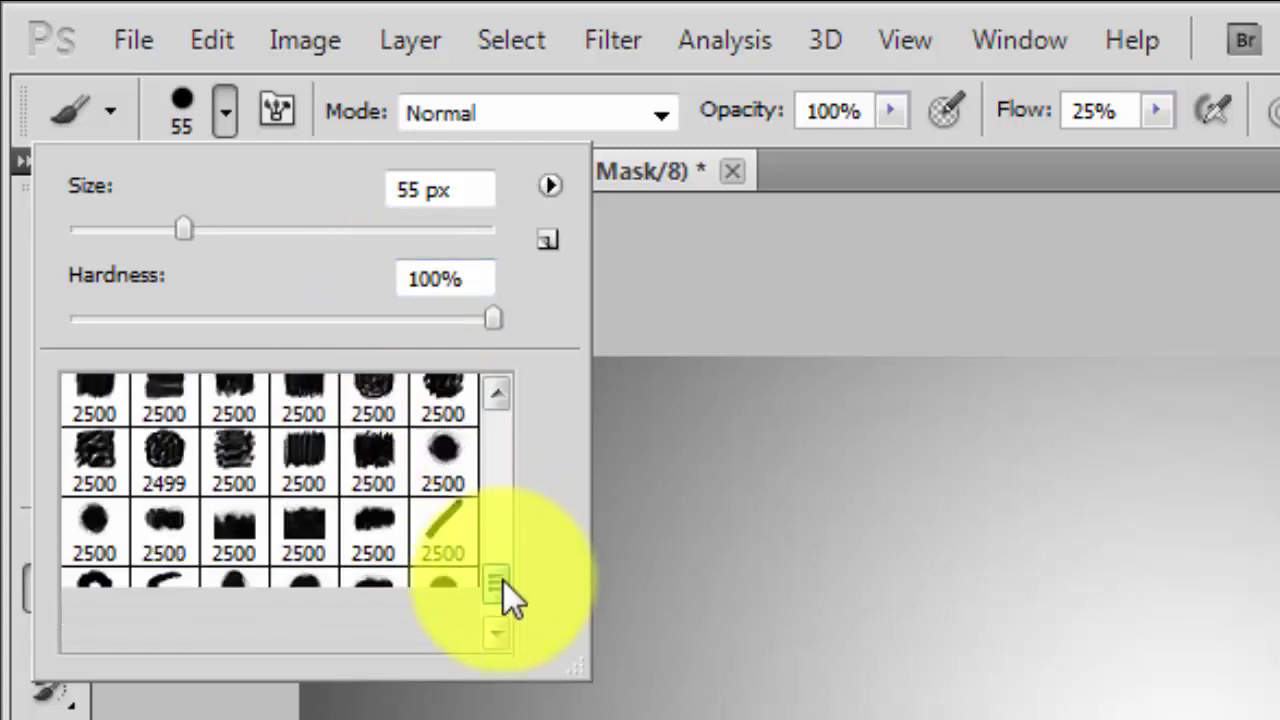
left_click(494, 634)
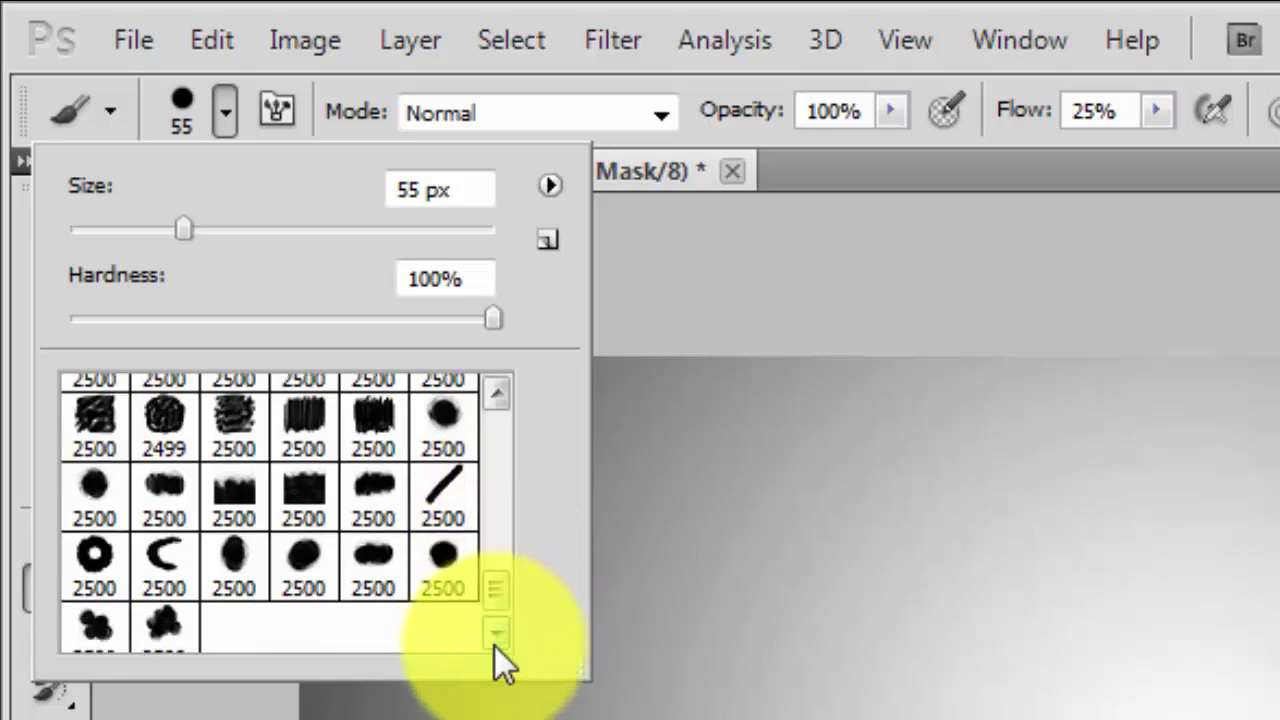
left_click(501, 388)
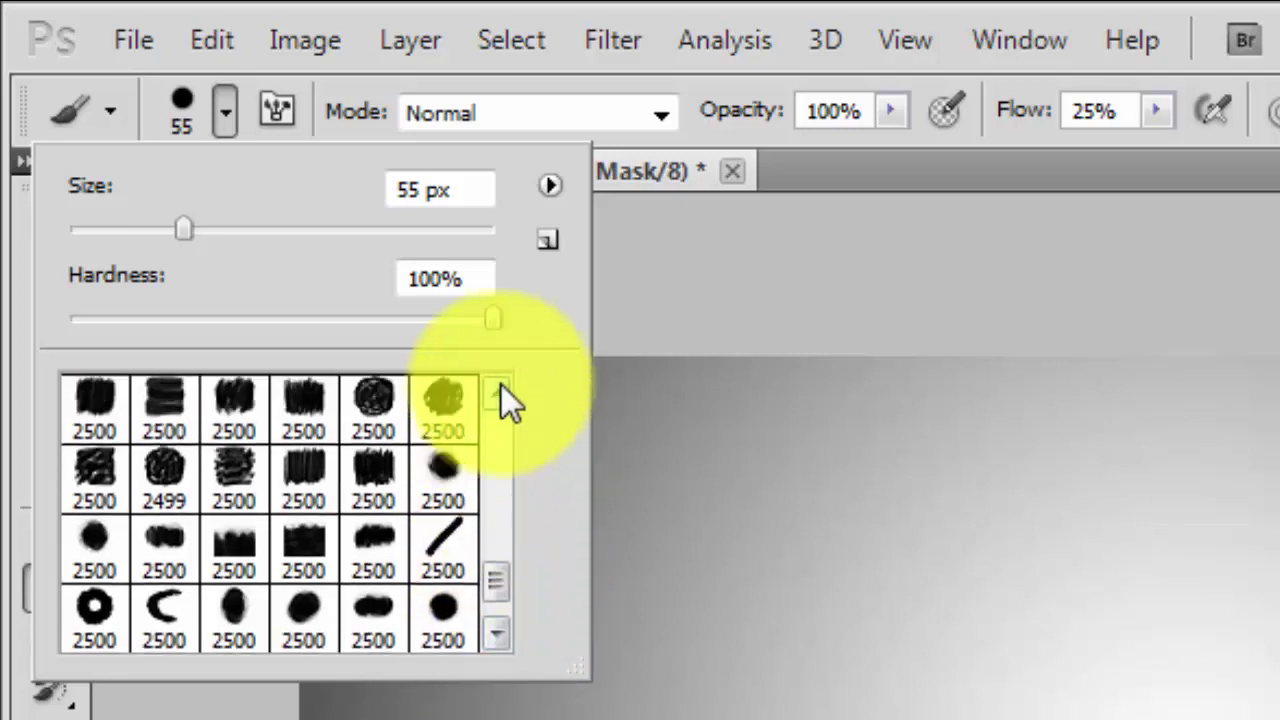
left_click(501, 390)
left_click(501, 390)
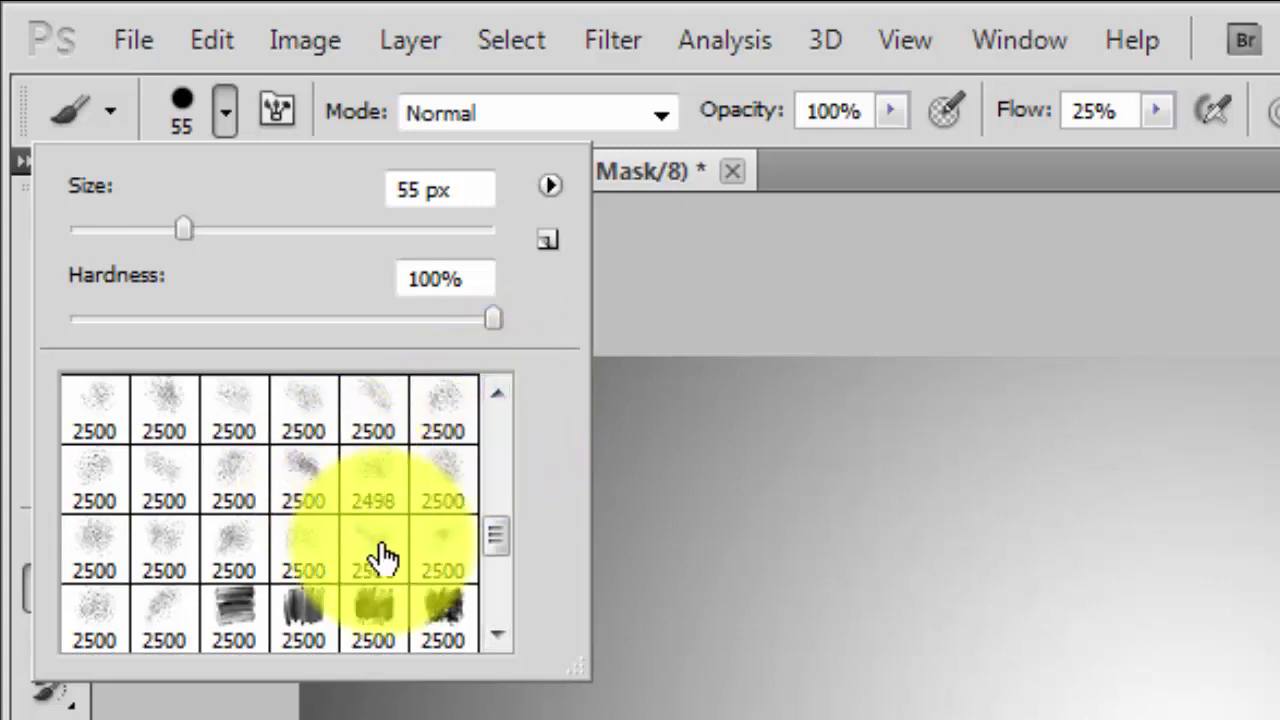
left_click(240, 545)
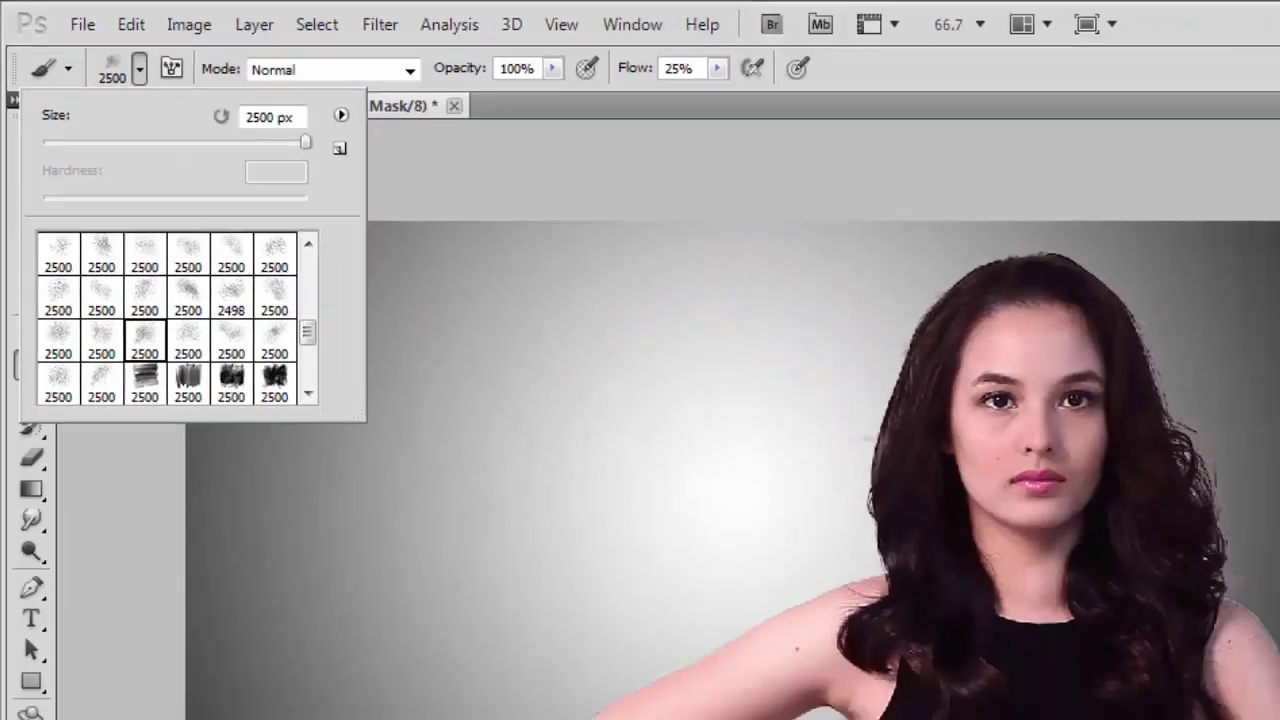
key("Return")
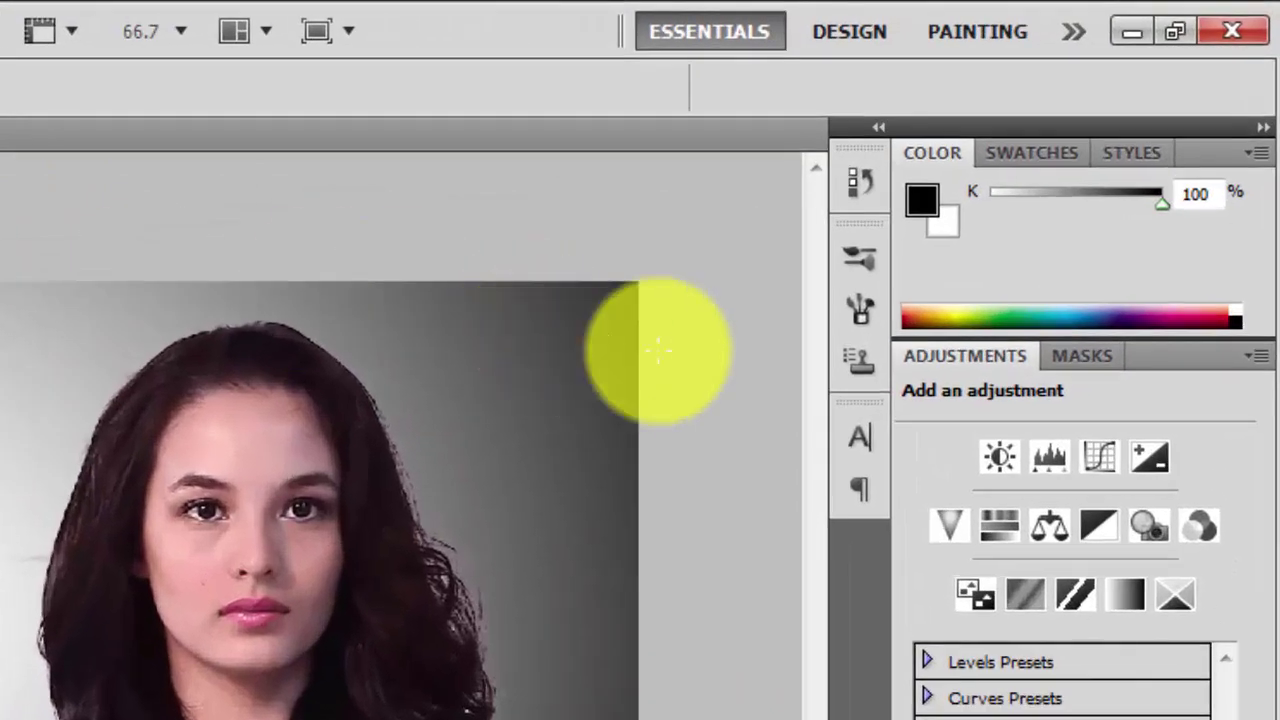
Step: Set the brush tip size to 333 px and close the Brush panel
left_click(850, 318)
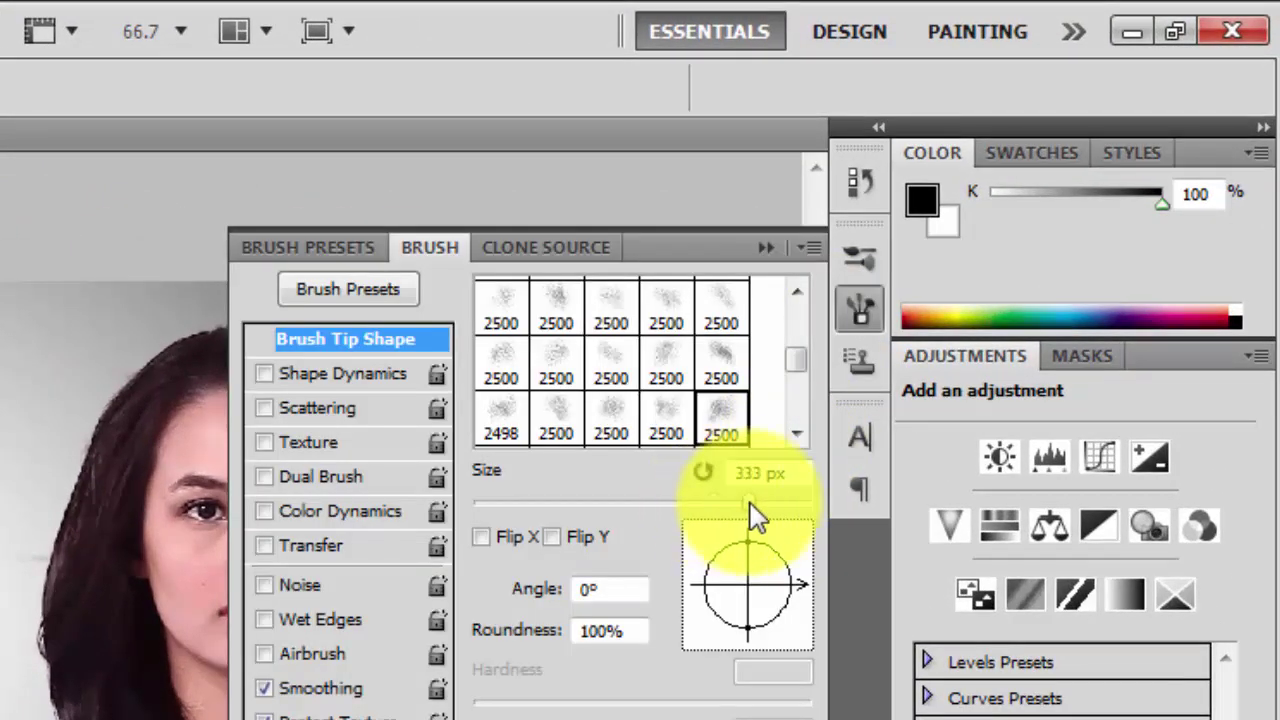
key("b")
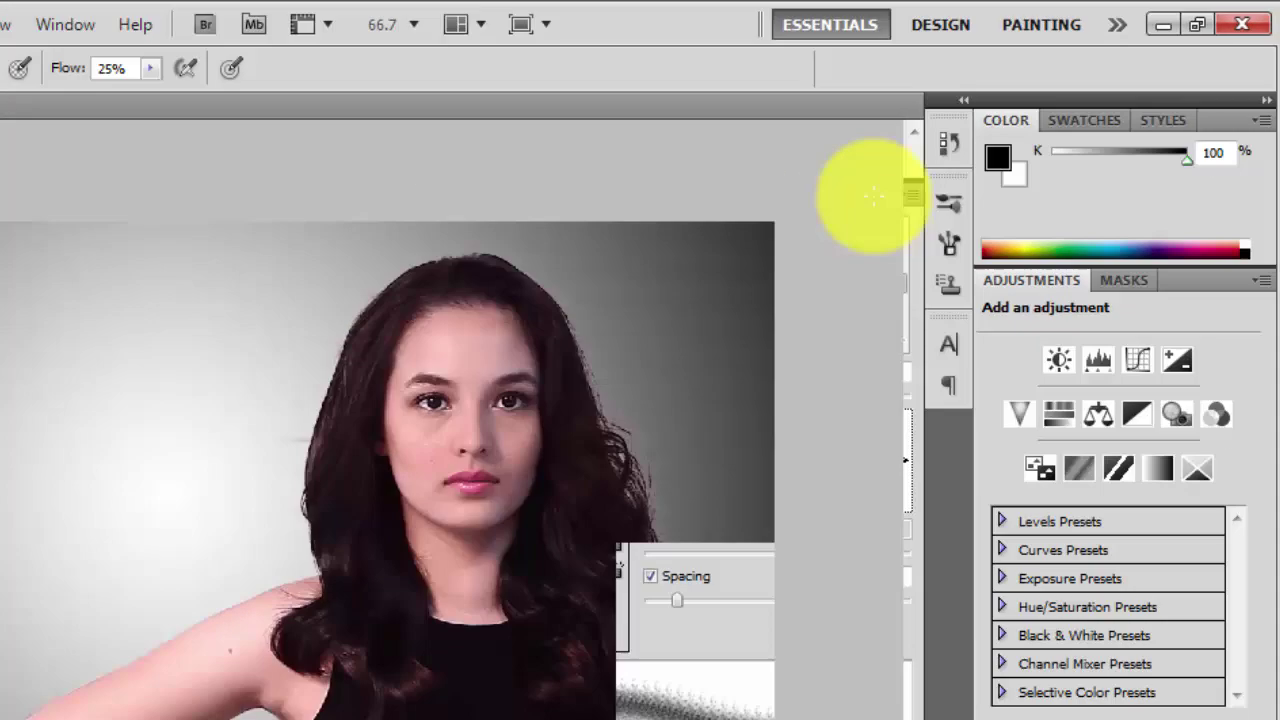
left_click(651, 243)
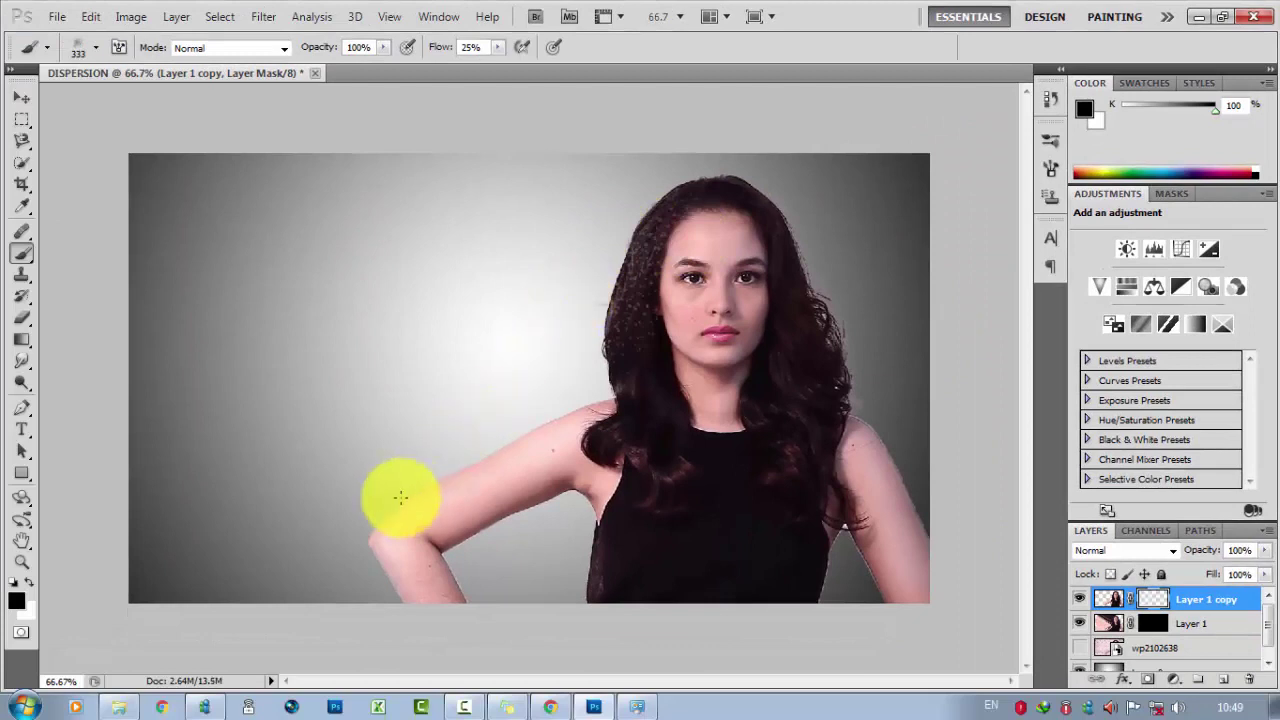
Step: Disperse the elbow and upper arm, then resize the brush to 463 px
left_click_drag(362, 545, 449, 443)
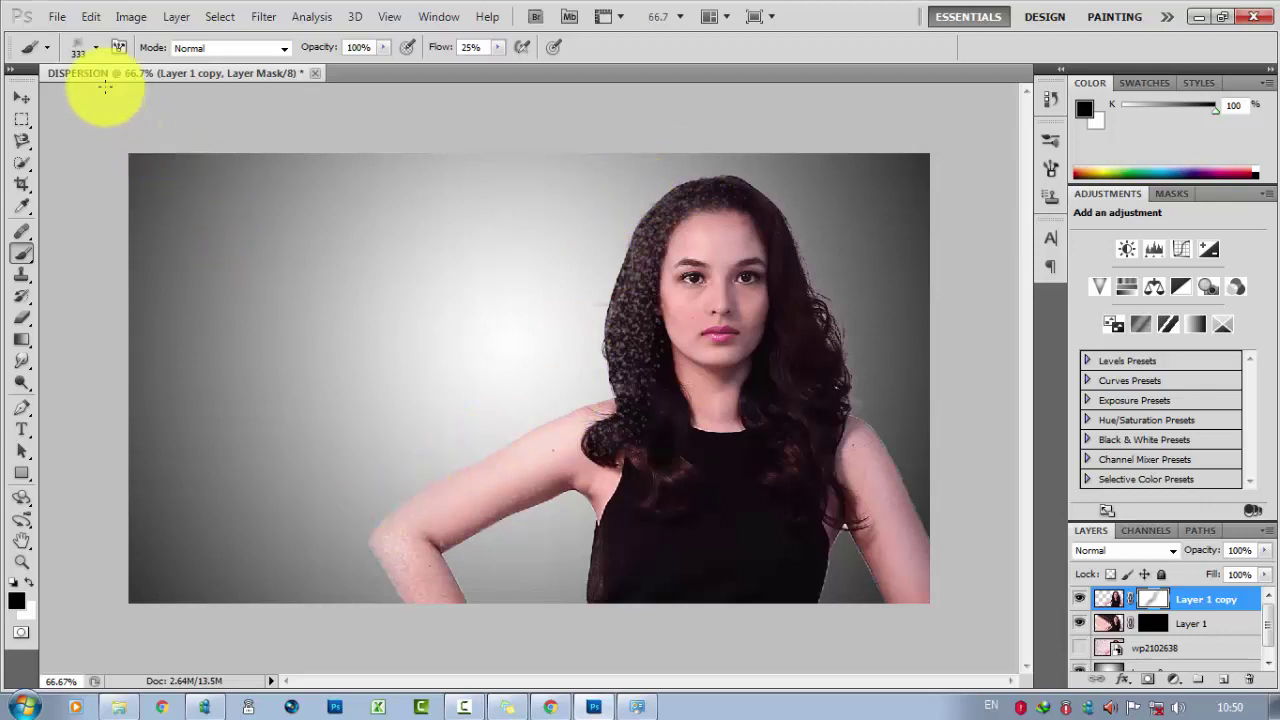
left_click(96, 50)
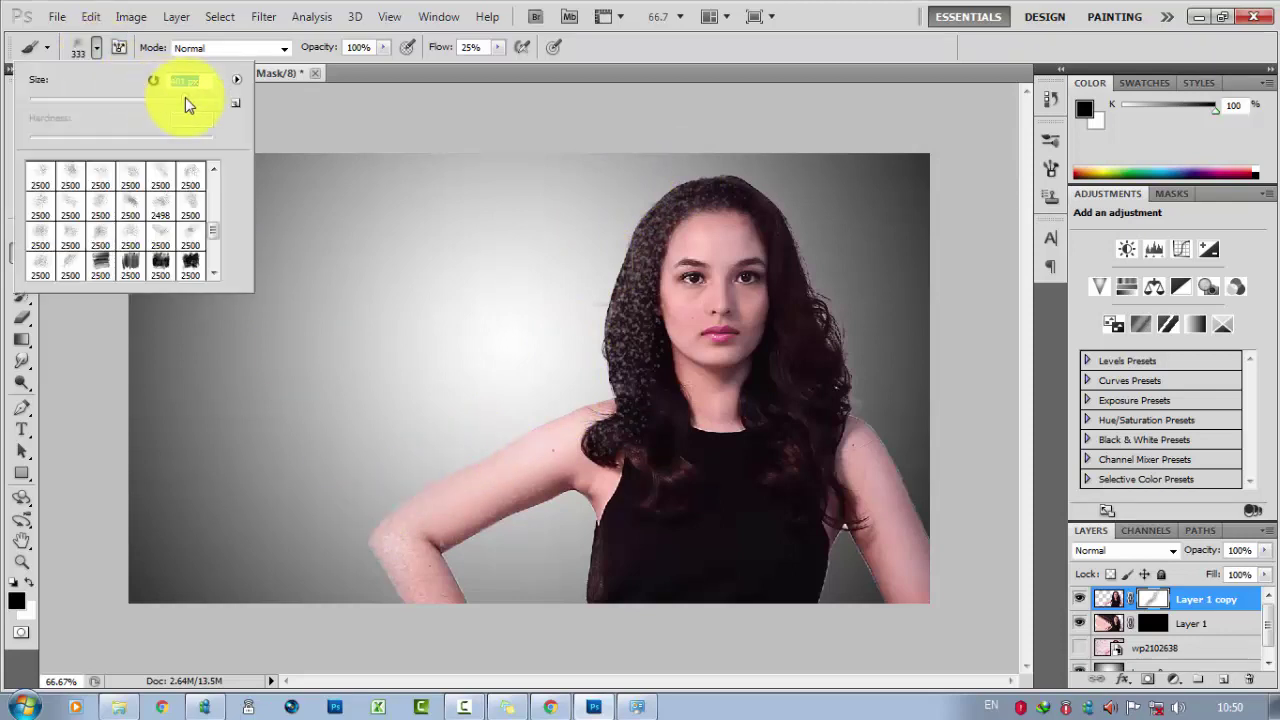
type("463")
key("Return")
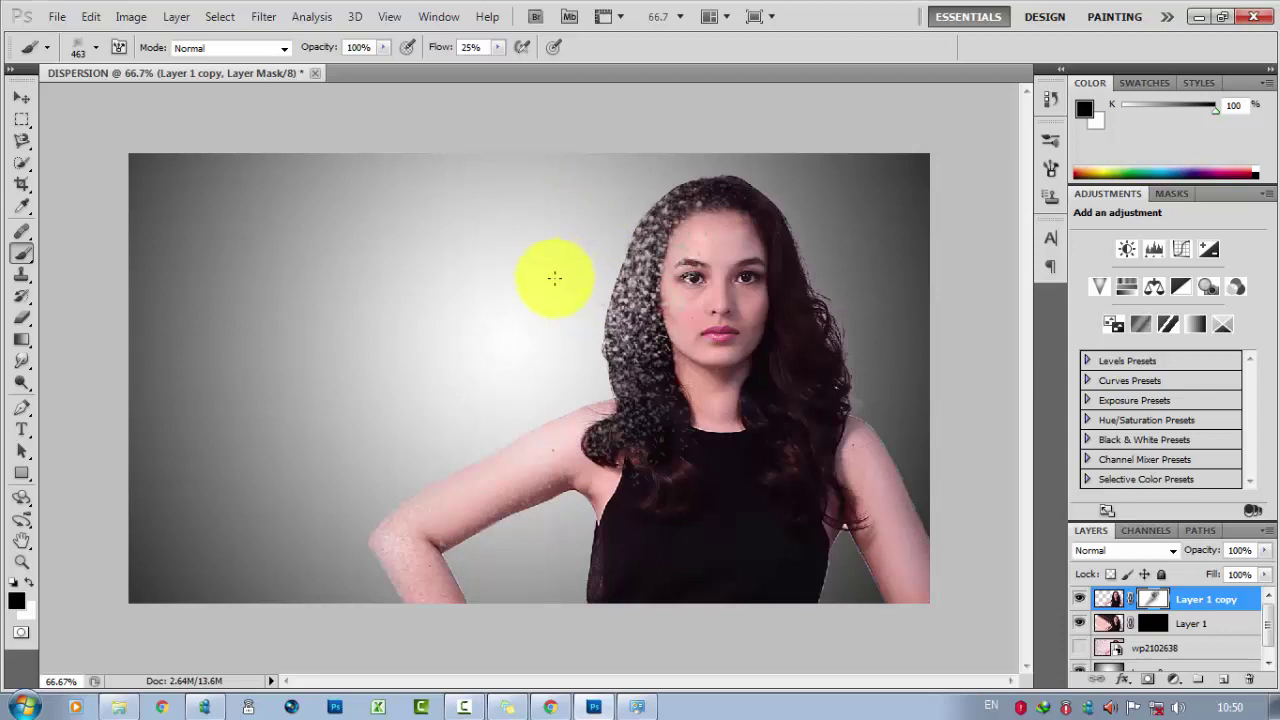
Step: Paint black particles over the dress edge near the shoulder, the arm and the hair edge
left_click_drag(539, 360, 560, 564)
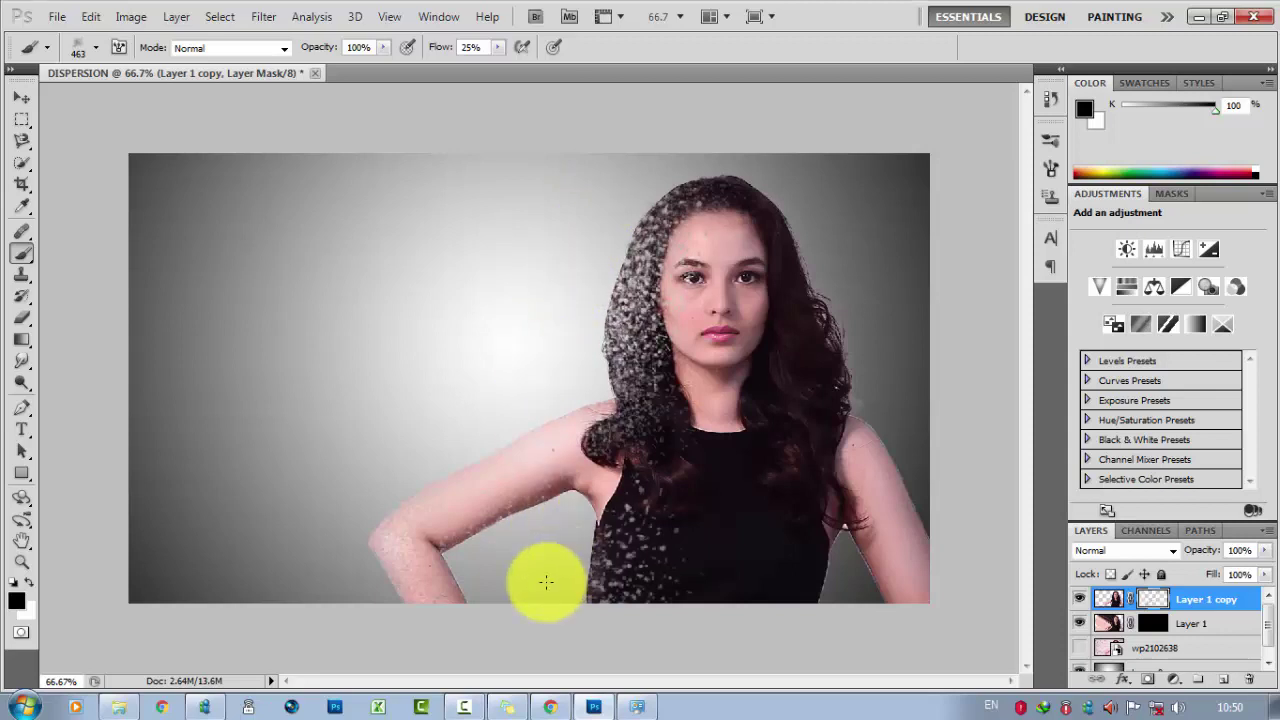
left_click_drag(539, 560, 521, 451)
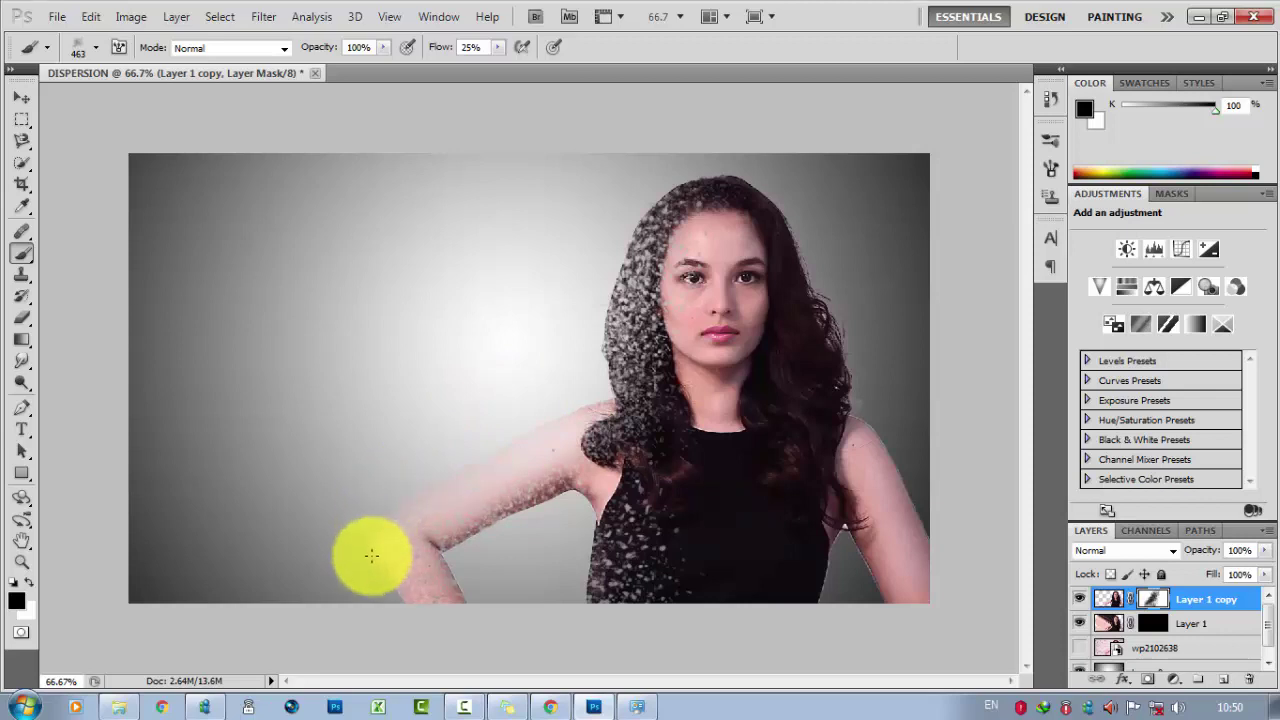
left_click_drag(369, 534, 407, 493)
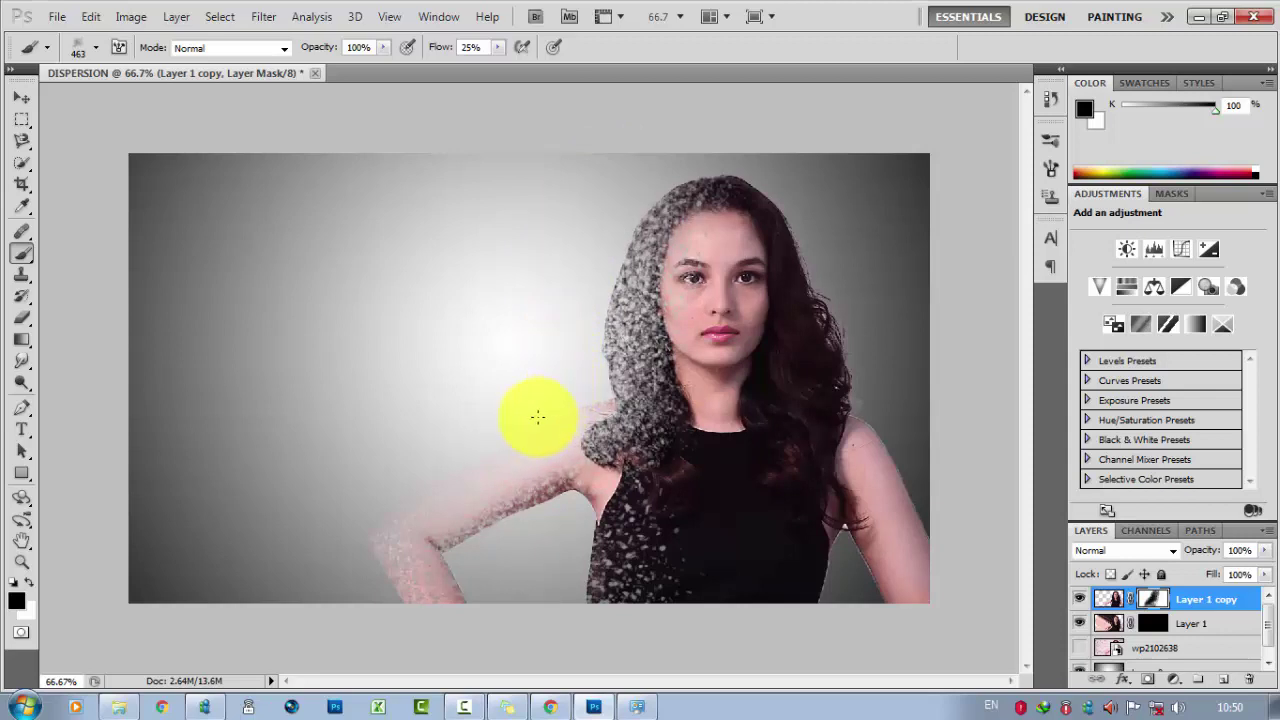
left_click_drag(469, 444, 392, 497)
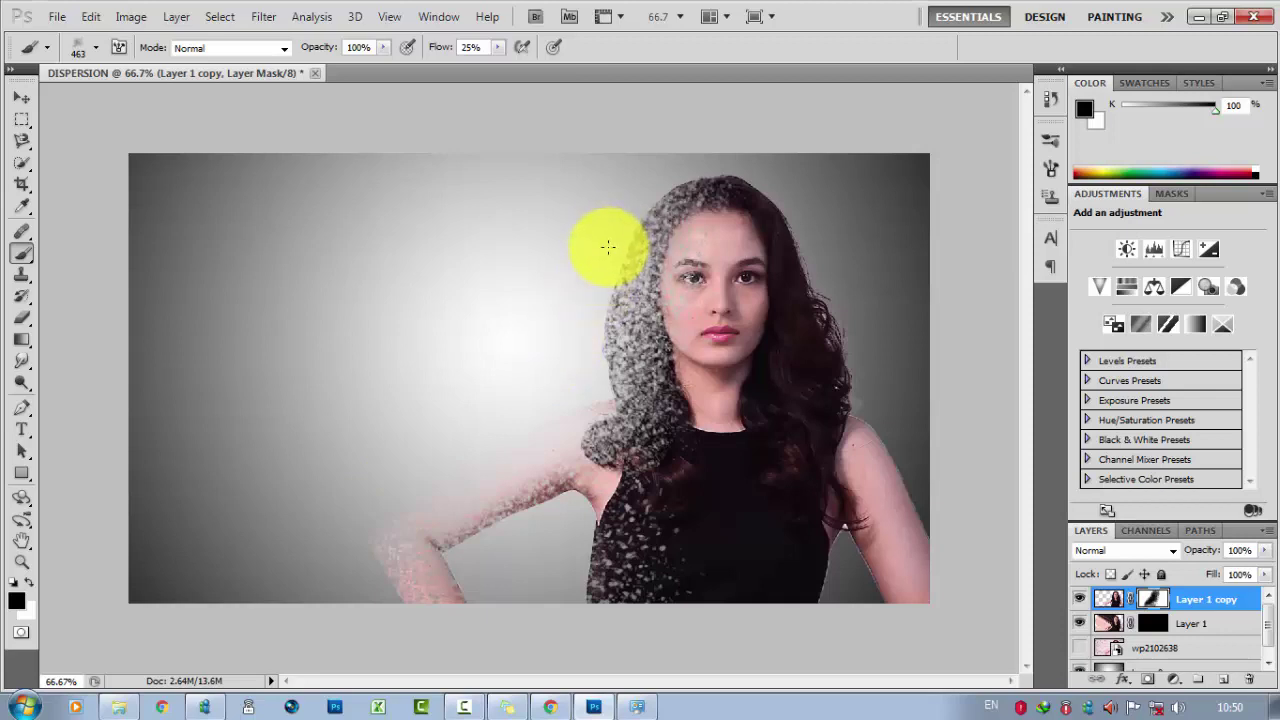
left_click_drag(607, 246, 564, 416)
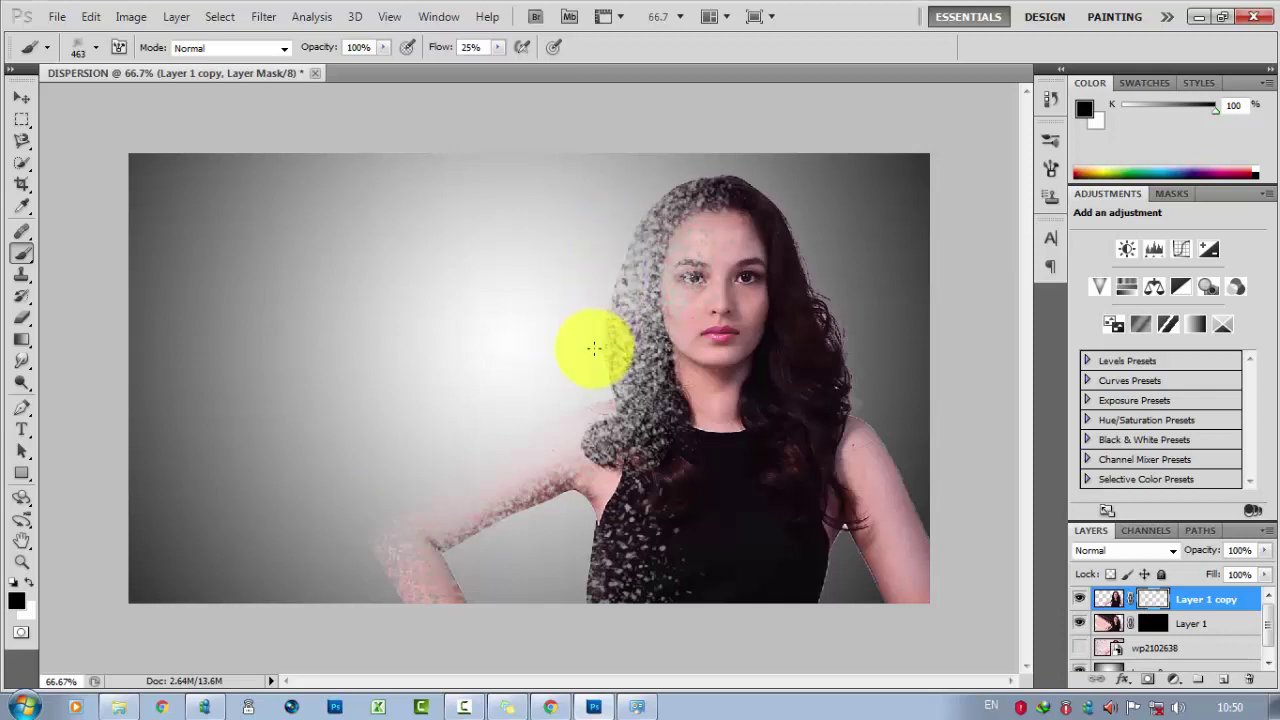
left_click_drag(554, 433, 349, 549)
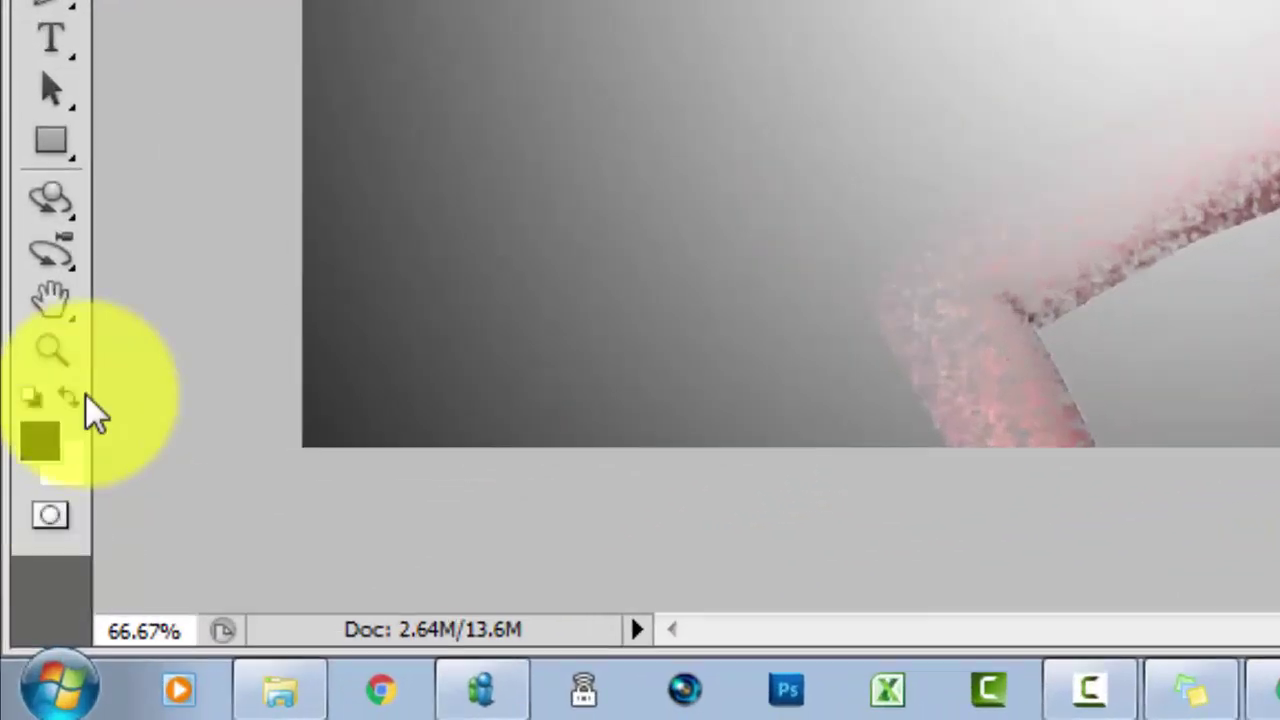
Step: On Layer 1's mask, try a 2500 px dispersion brush stamp, then undo it
left_click(60, 433)
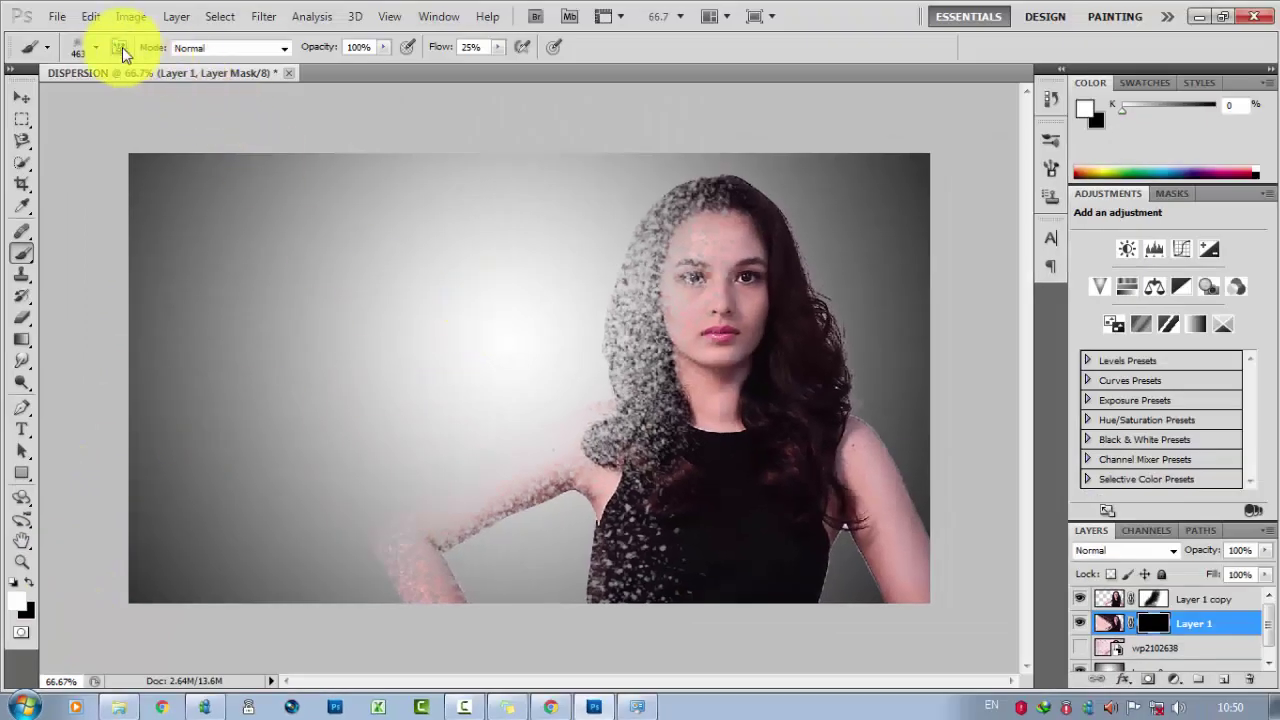
left_click(98, 49)
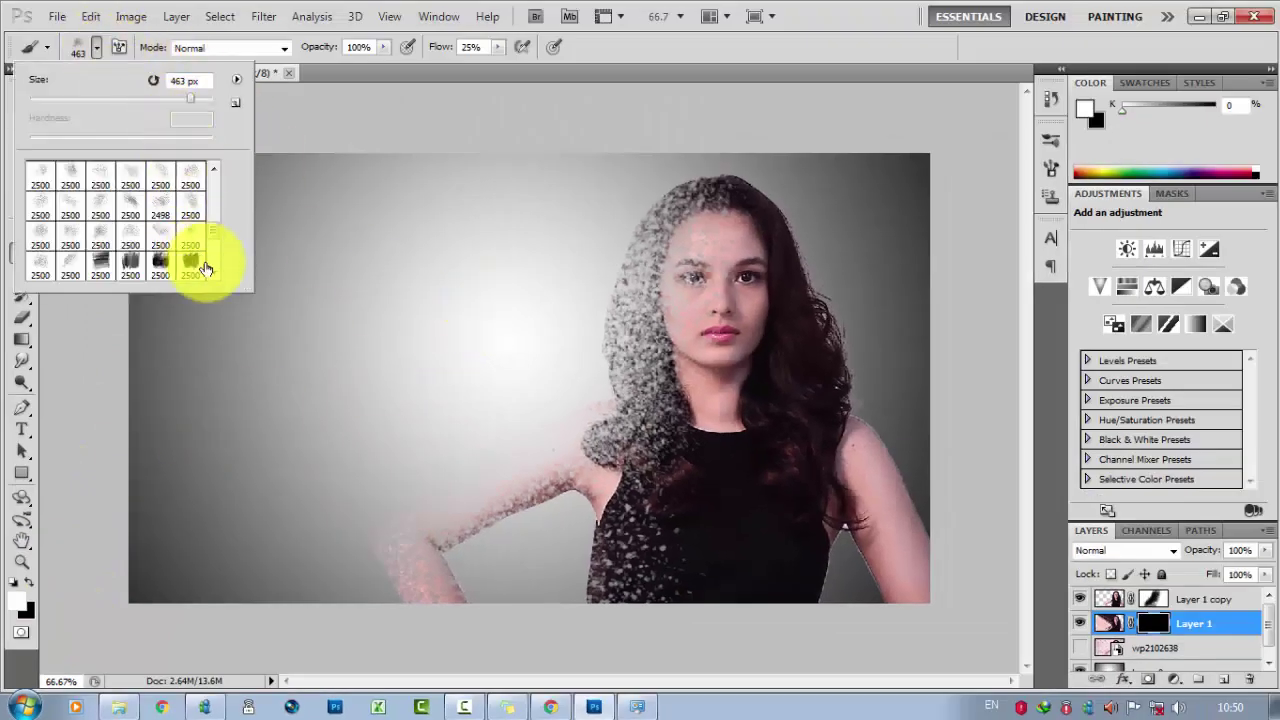
left_click(128, 203)
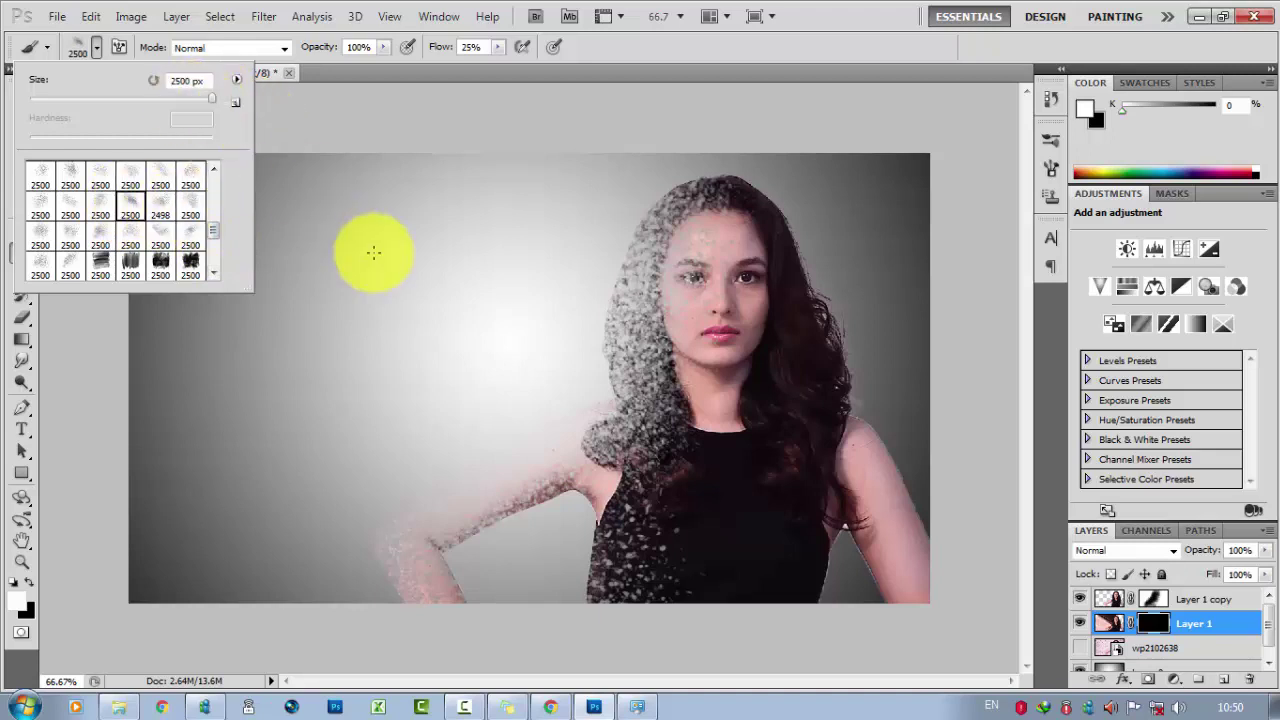
left_click(372, 252)
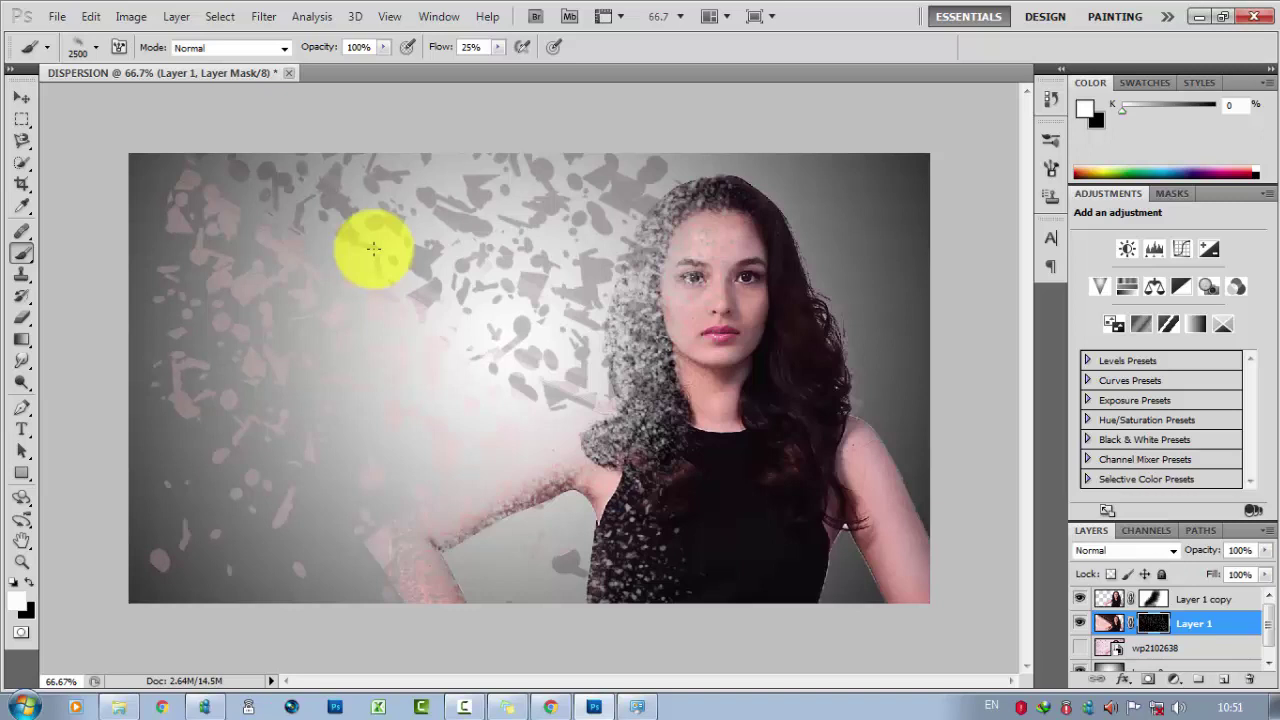
key("ctrl+z")
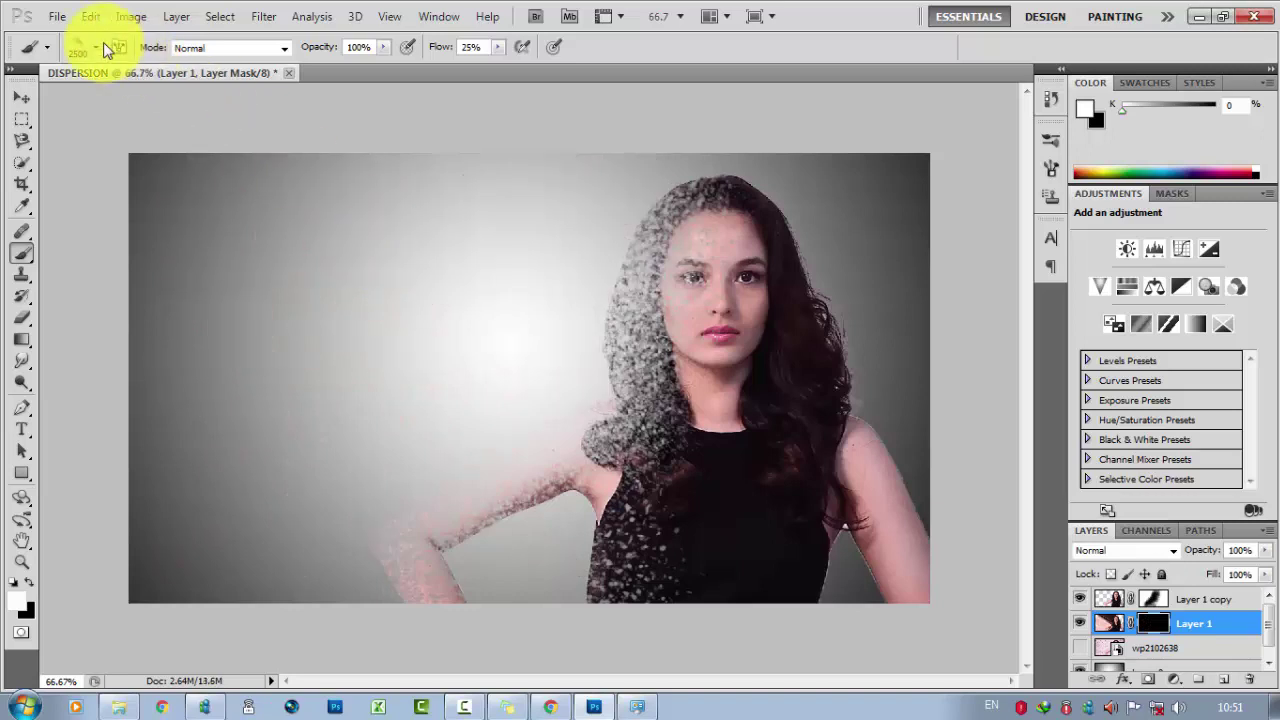
Step: Paint particles leftward across the background beside the hair and arm with a 484 px dispersion brush
left_click(97, 47)
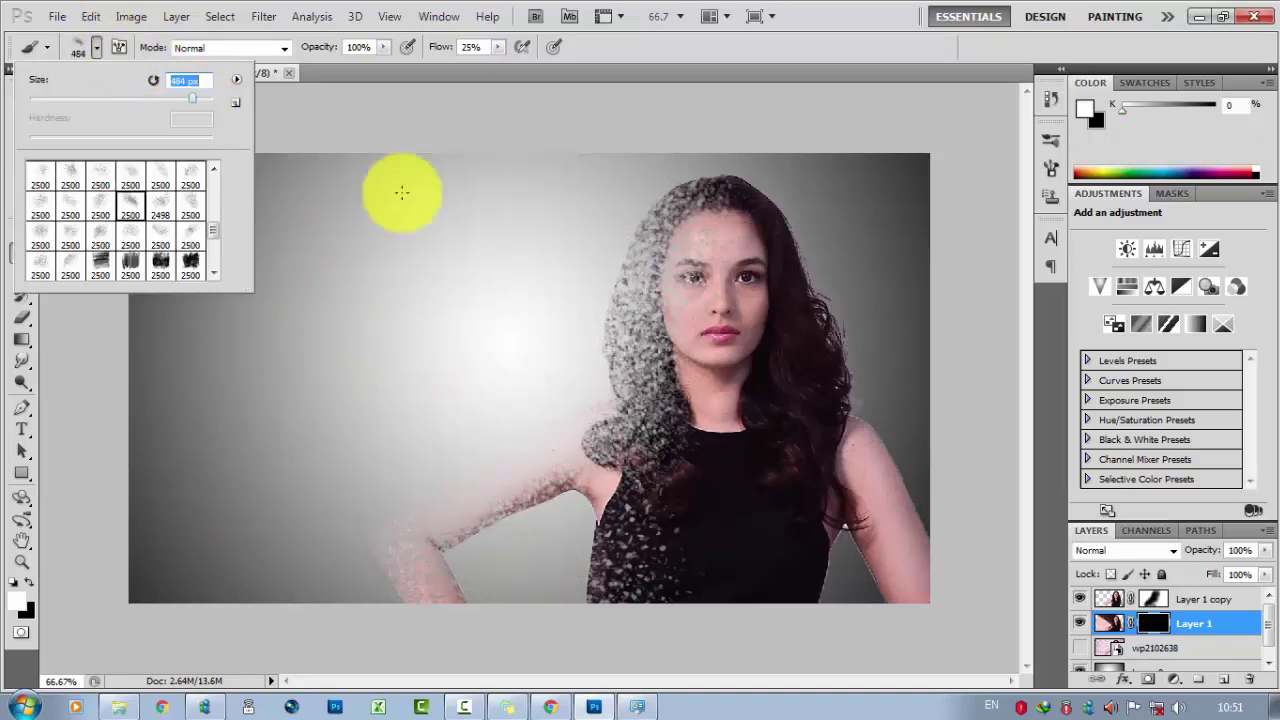
left_click(486, 252)
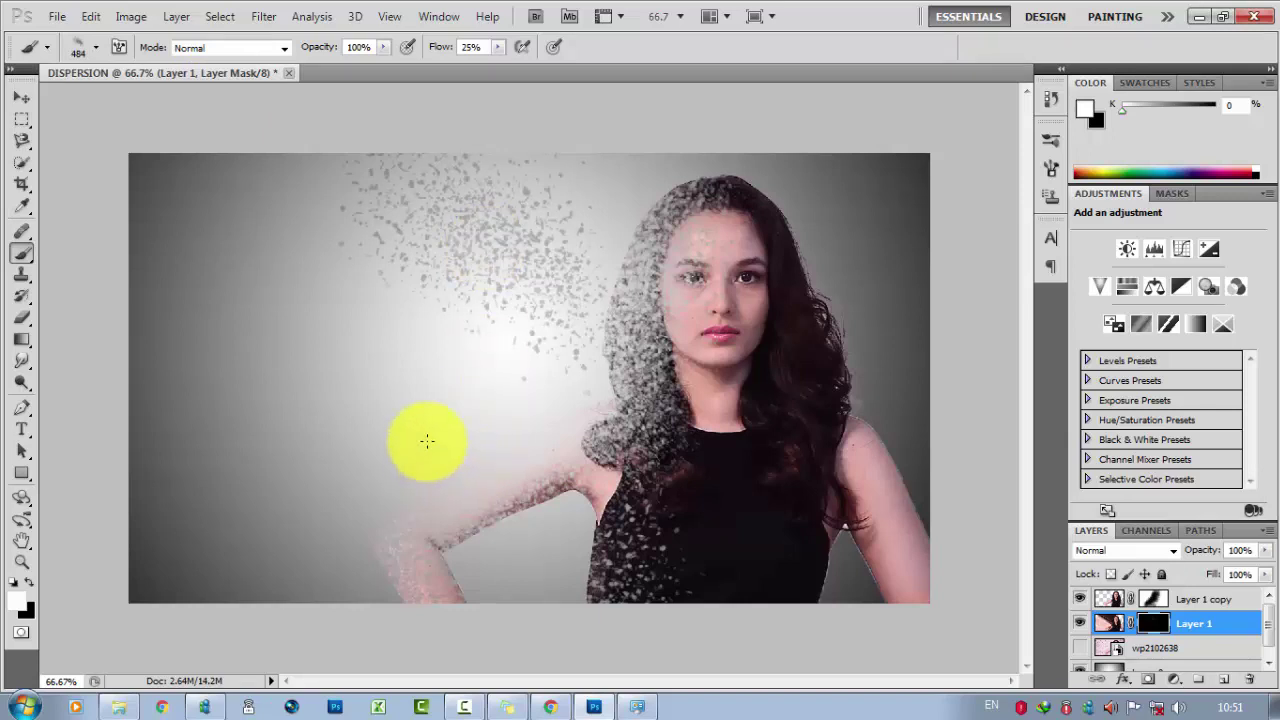
left_click_drag(427, 441, 331, 581)
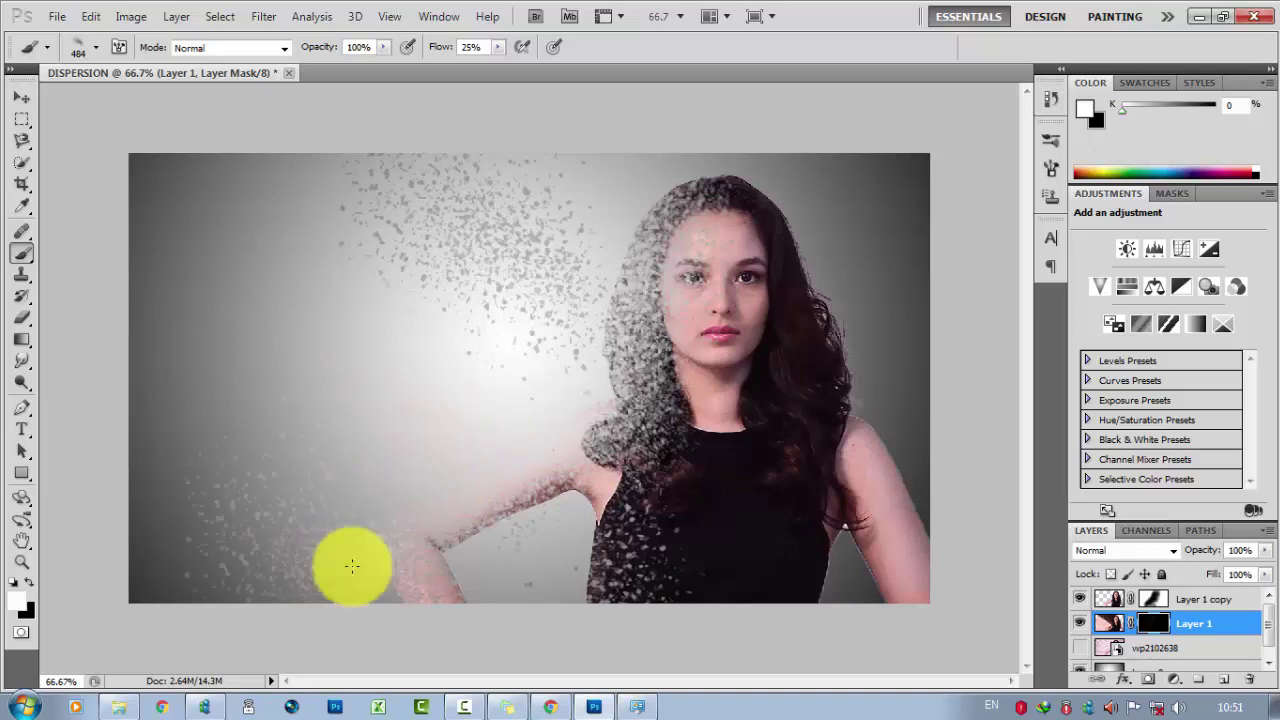
mouse_move(629, 177)
left_mouse_down()
mouse_move(543, 394)
mouse_move(470, 522)
mouse_move(498, 441)
mouse_move(331, 243)
mouse_move(229, 229)
mouse_move(223, 414)
mouse_move(266, 347)
mouse_move(334, 294)
mouse_move(577, 209)
mouse_move(589, 180)
mouse_move(352, 475)
mouse_move(514, 191)
mouse_move(571, 126)
mouse_move(398, 301)
mouse_move(266, 557)
mouse_move(266, 586)
left_mouse_up()
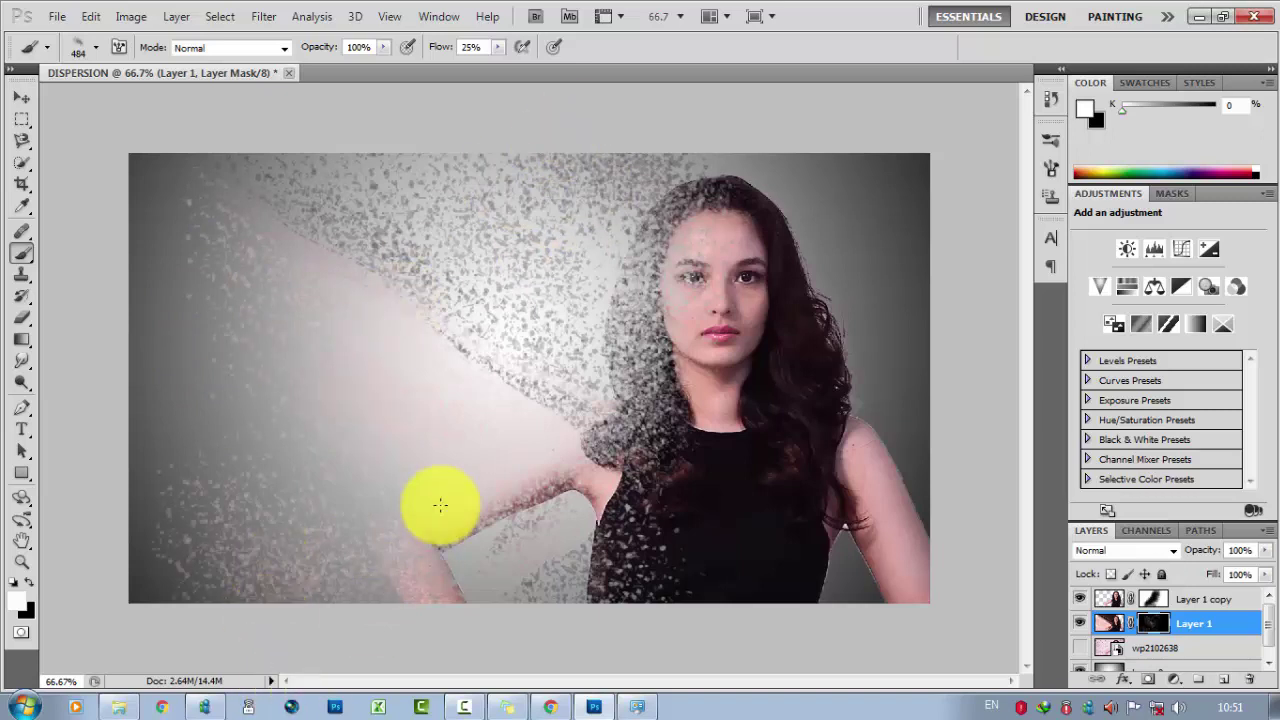
mouse_move(440, 505)
left_mouse_down()
mouse_move(563, 194)
mouse_move(509, 297)
mouse_move(312, 434)
left_mouse_up()
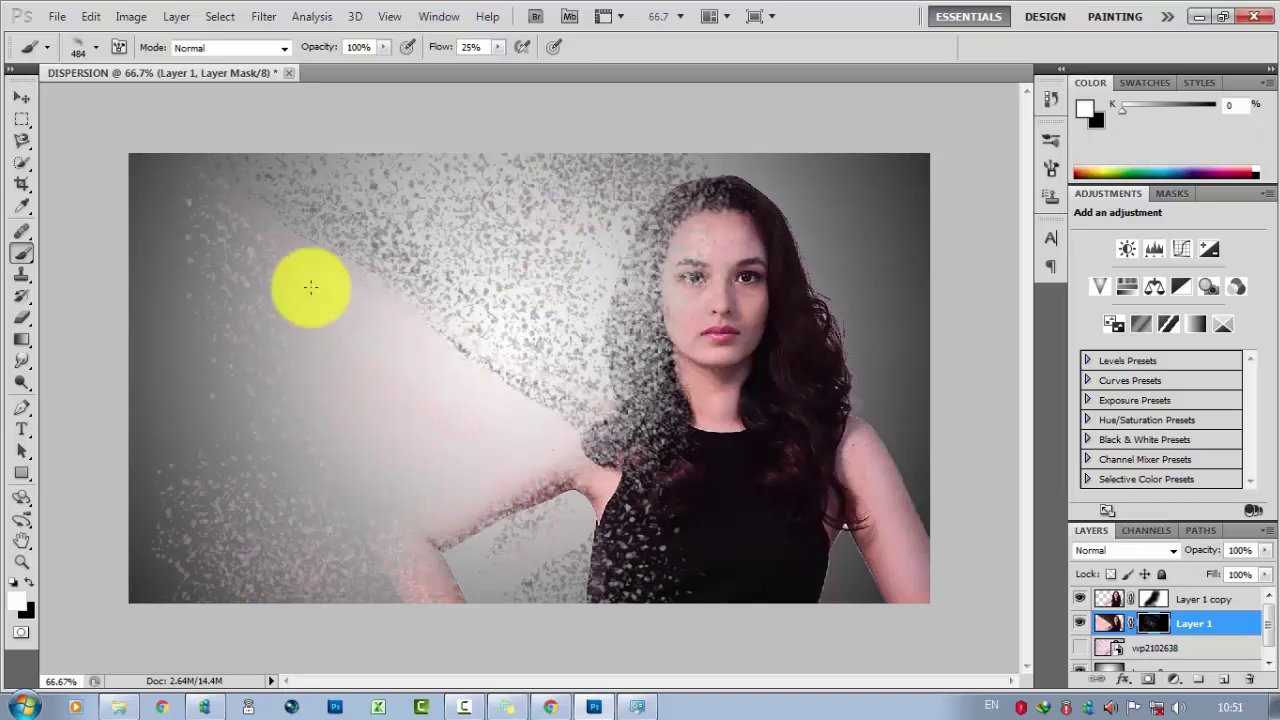
left_click_drag(580, 397, 501, 325)
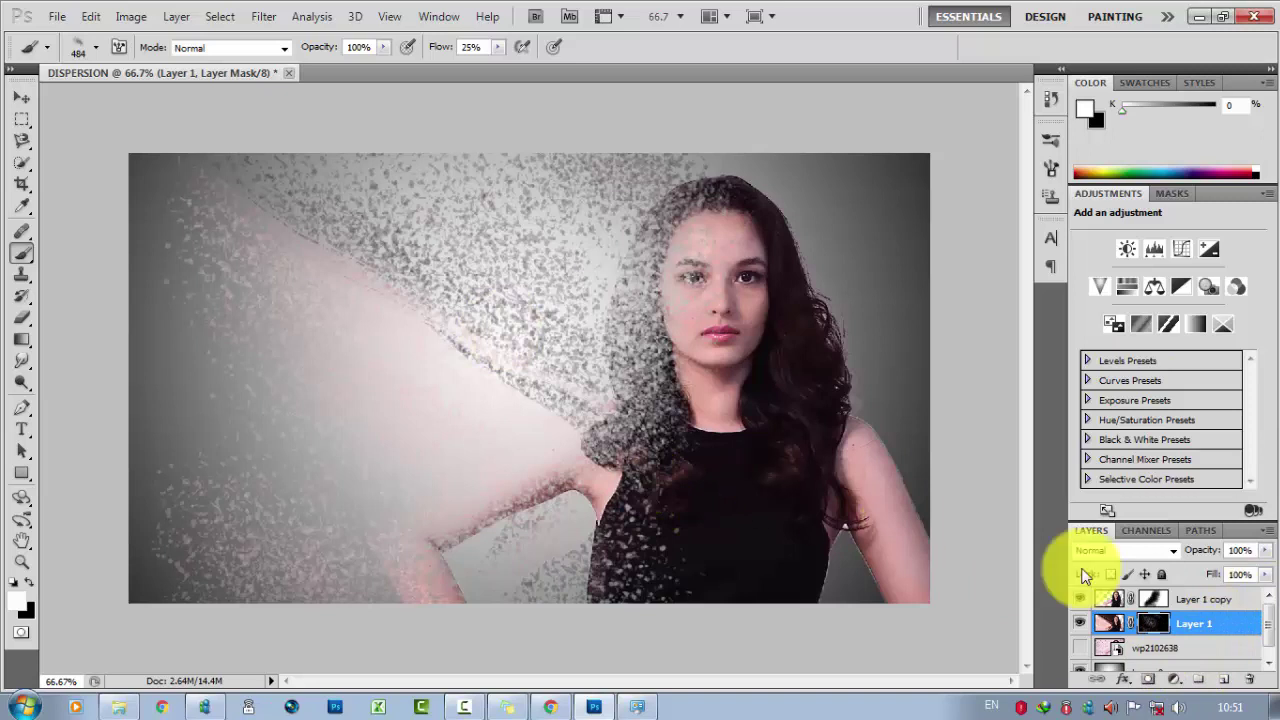
Step: Clean the mask beside the head with a 100% hardness round brush, then set it to 137 px
left_click(96, 47)
scroll(211, 228, "up", 10)
left_click(70, 175)
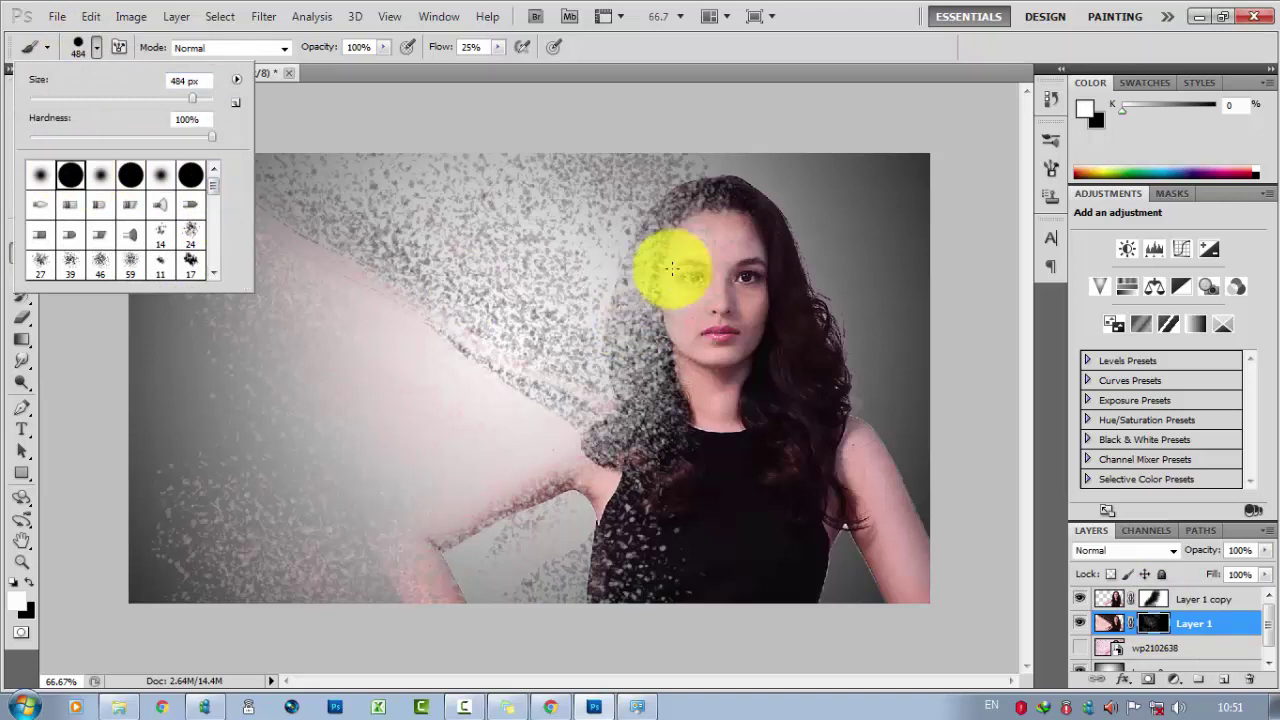
left_click(723, 248)
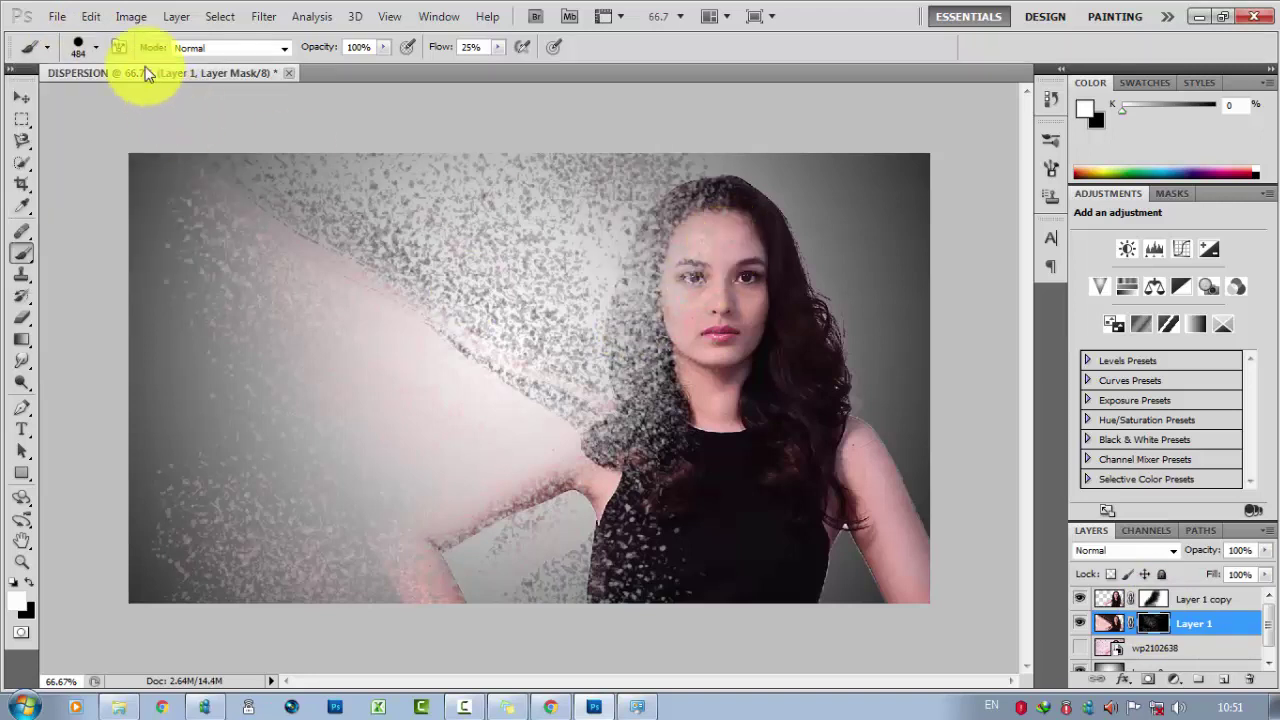
left_click(97, 47)
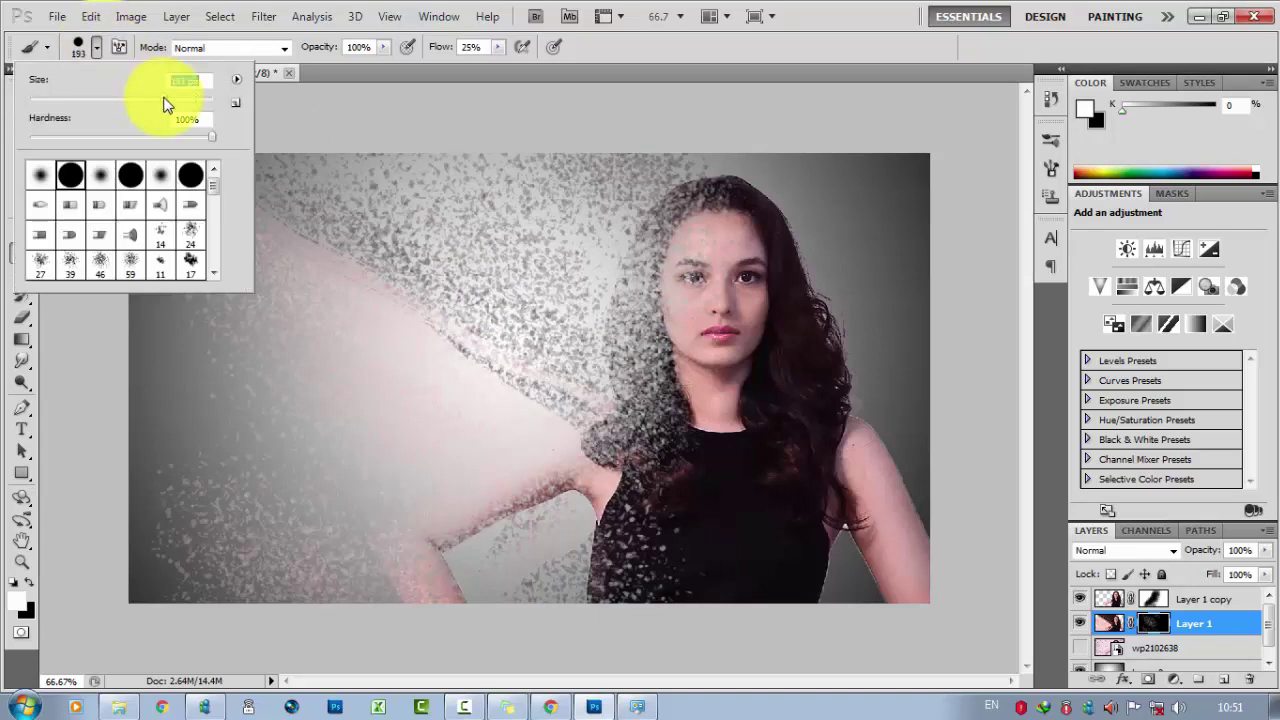
left_click_drag(138, 94, 132, 97)
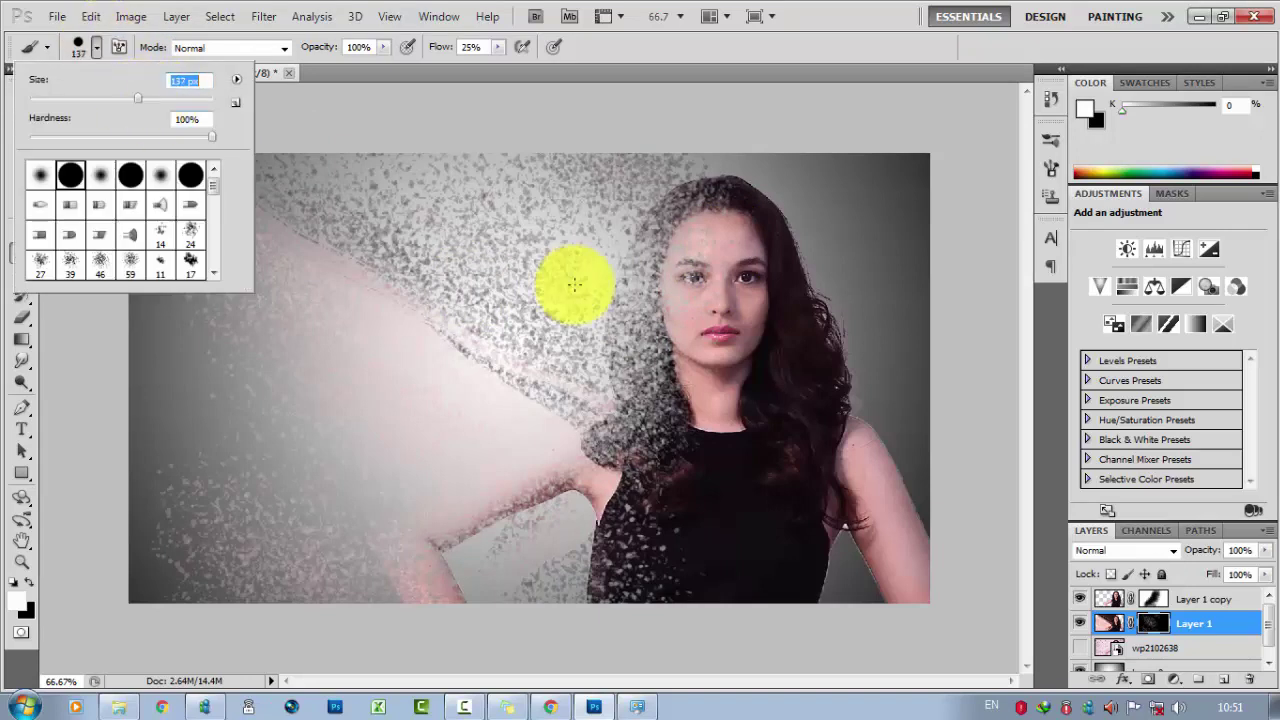
left_click(690, 214)
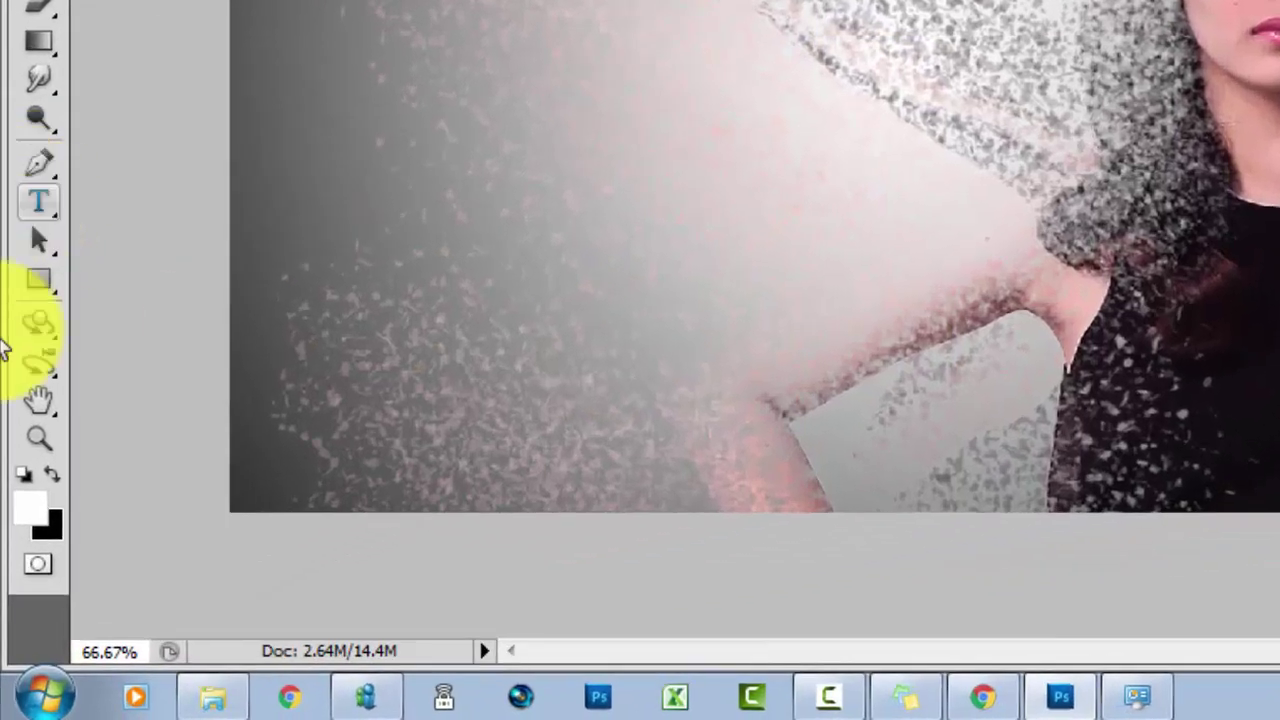
Step: Start a text layer at the lower right with the Type tool at 72 pt
left_click(36, 201)
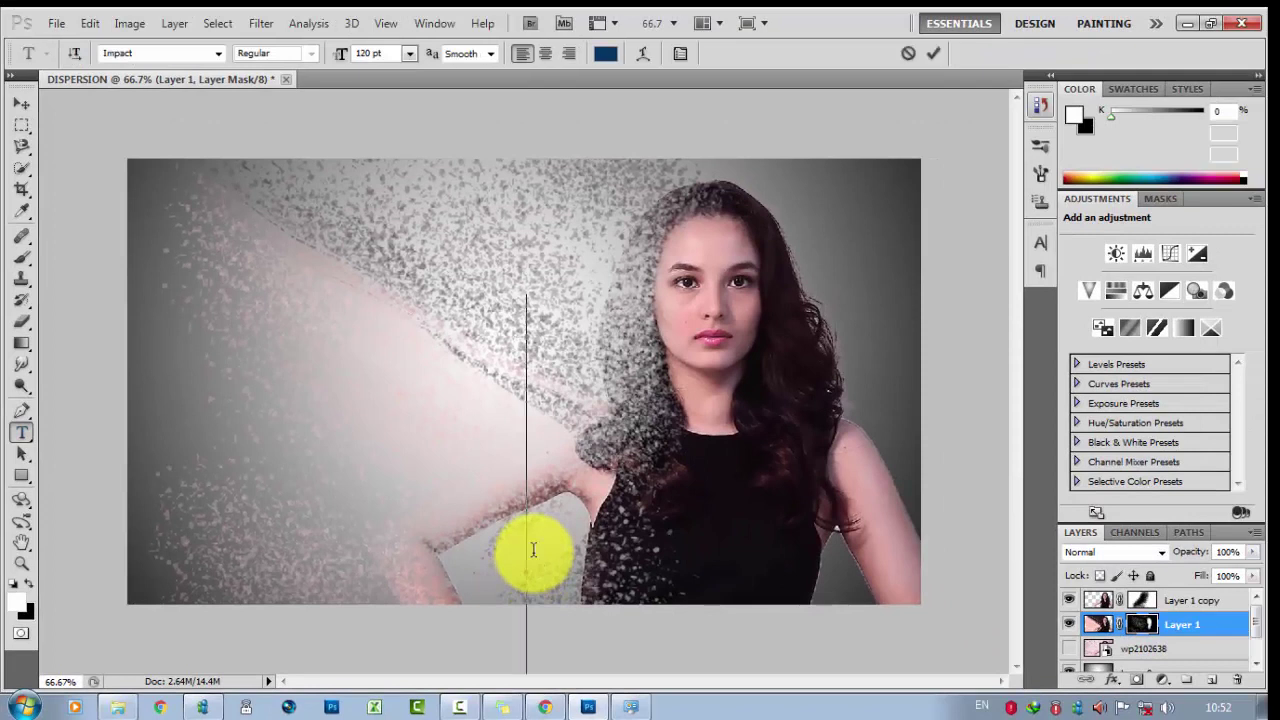
left_click(527, 568)
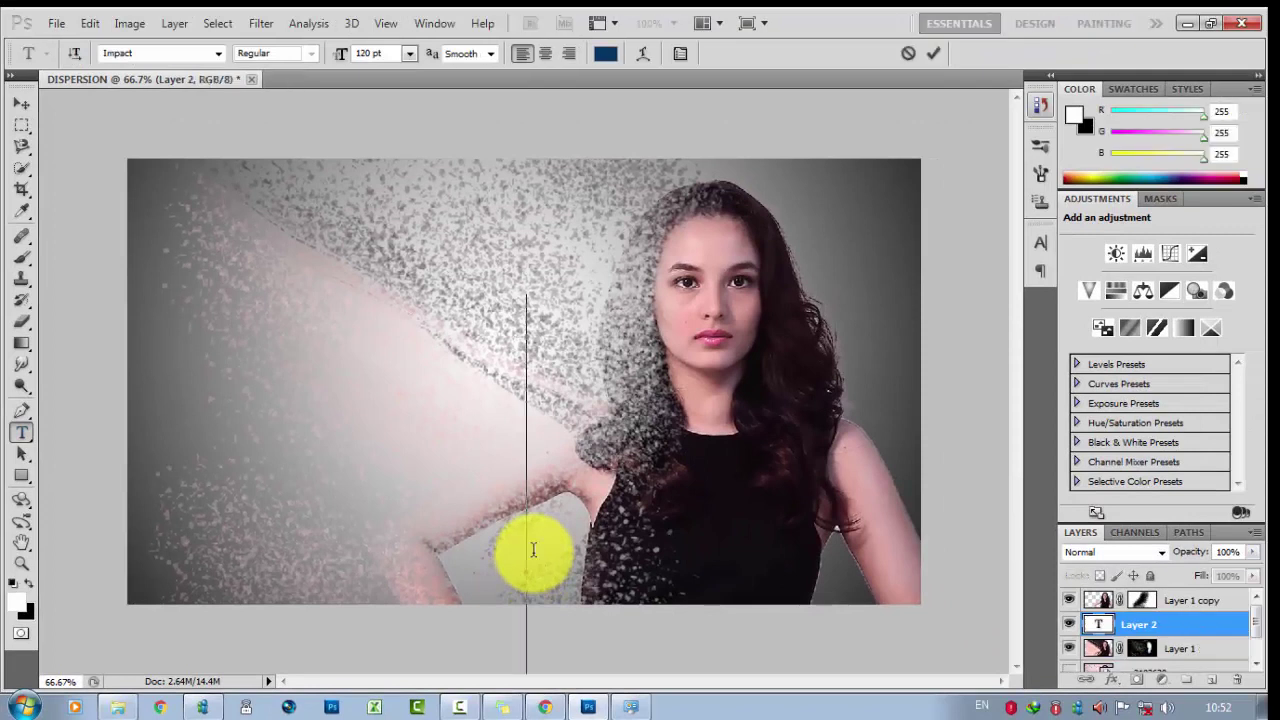
left_click(409, 53)
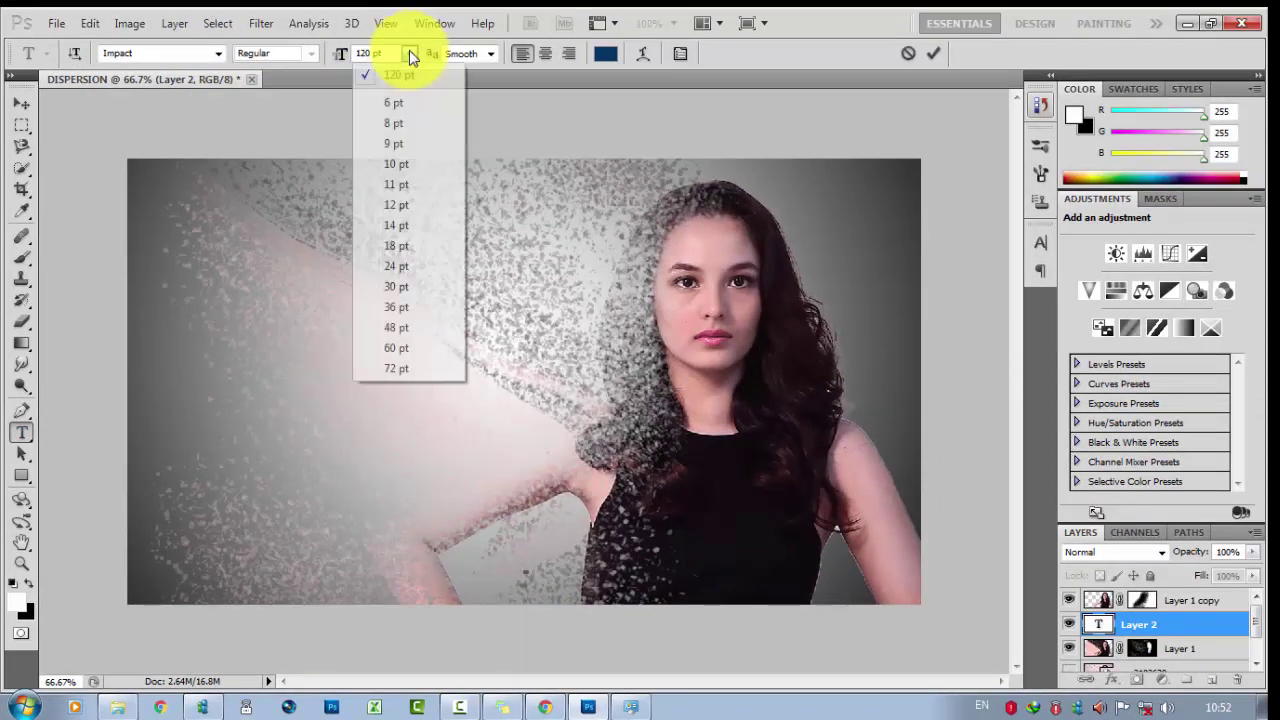
left_click(396, 369)
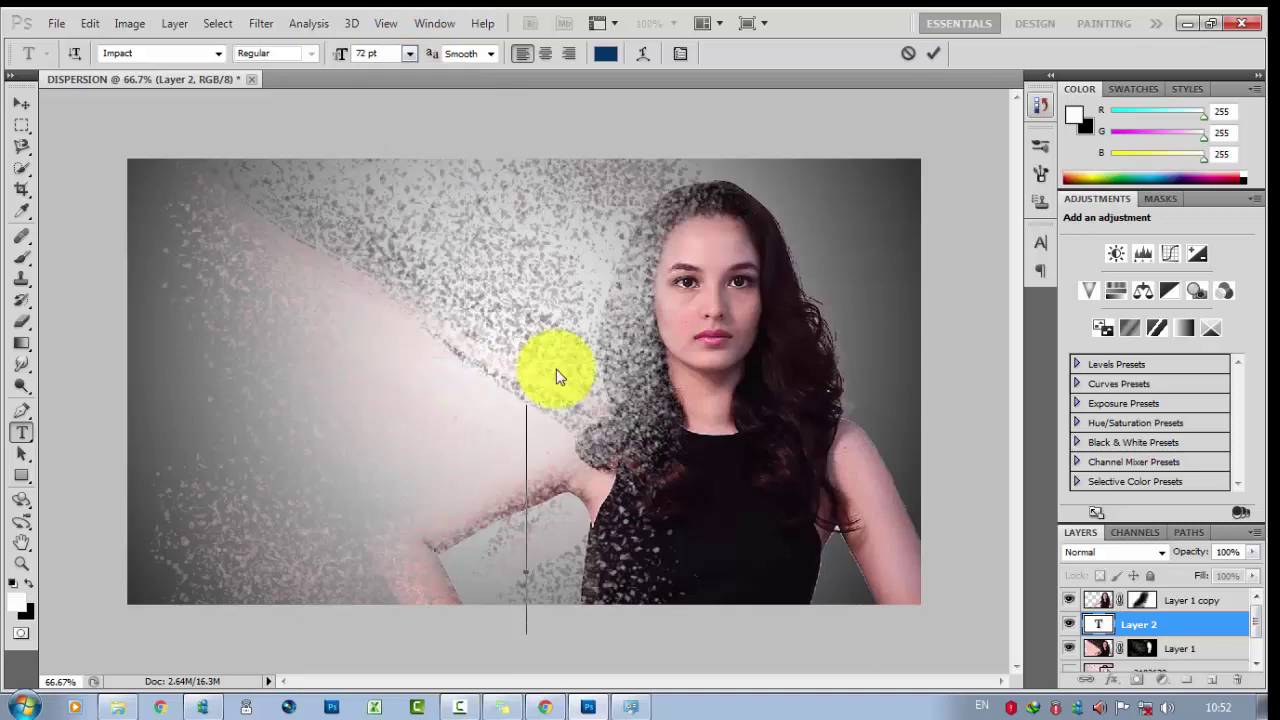
type("D")
key("BackSpace")
Step: Try black as the text colour, then delete the trial letters typed
left_click(605, 55)
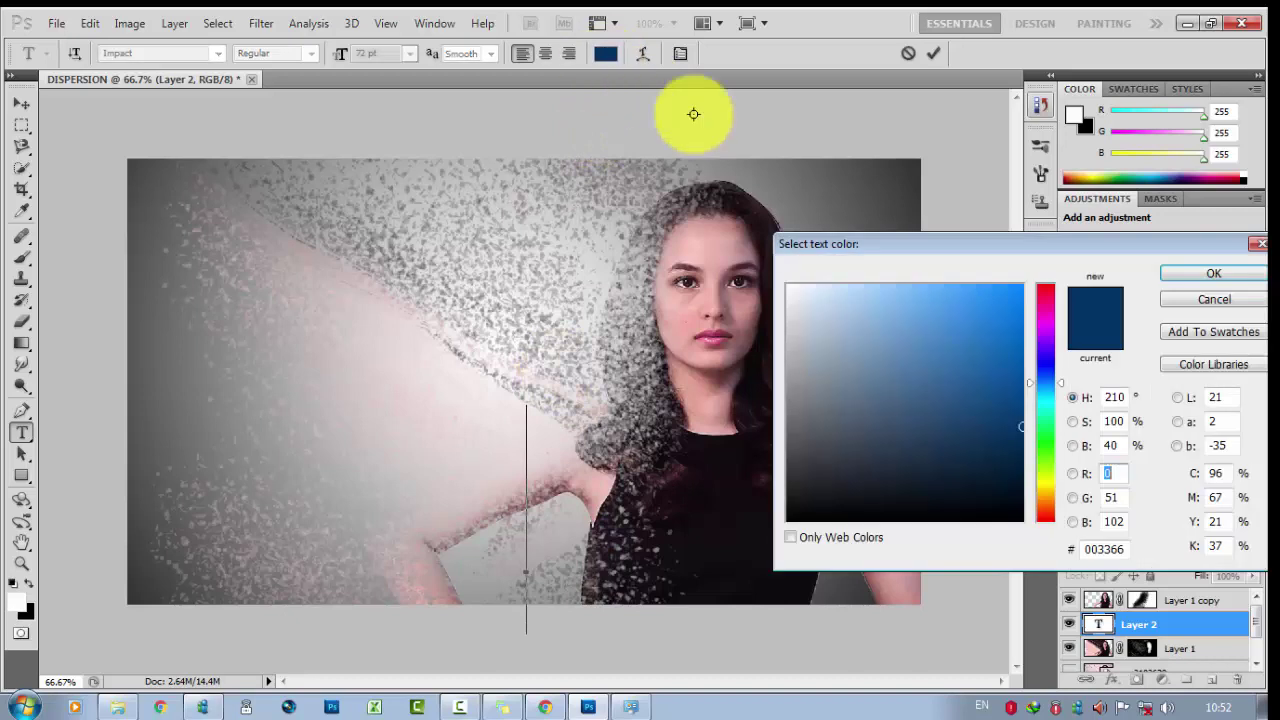
left_click(849, 521)
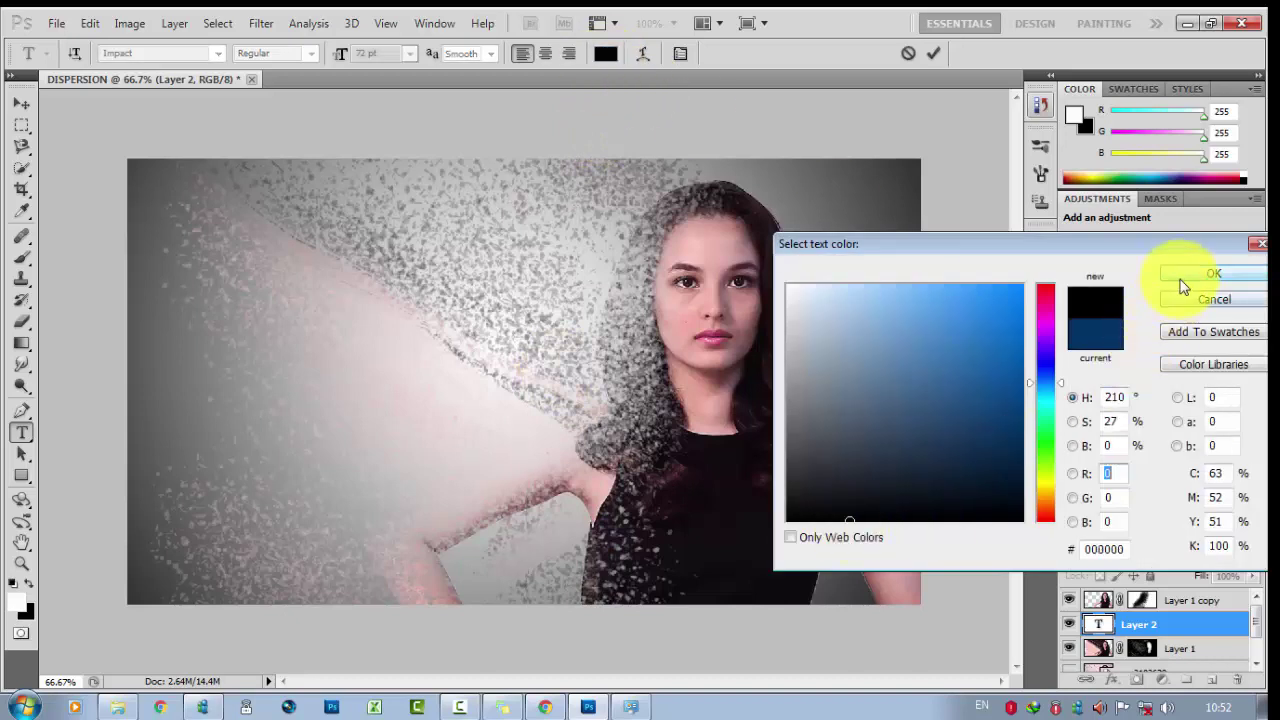
left_click(1181, 278)
type("S")
key("BackSpace")
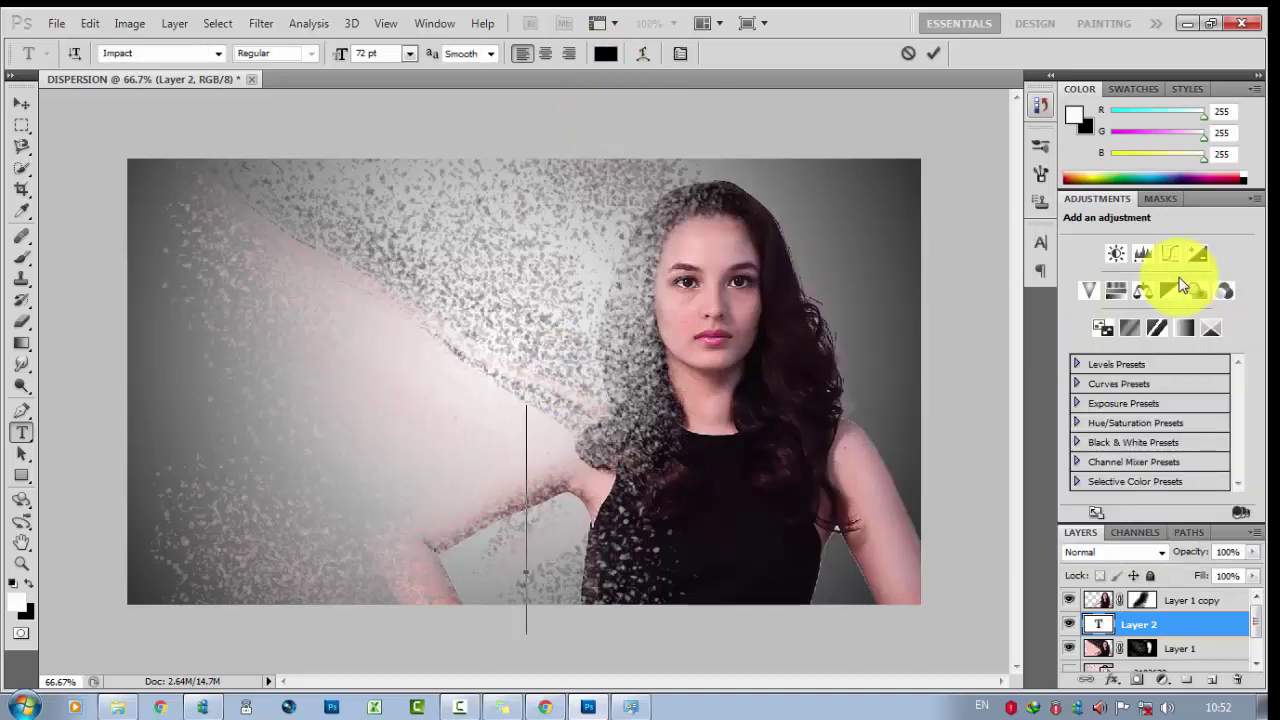
type("DI")
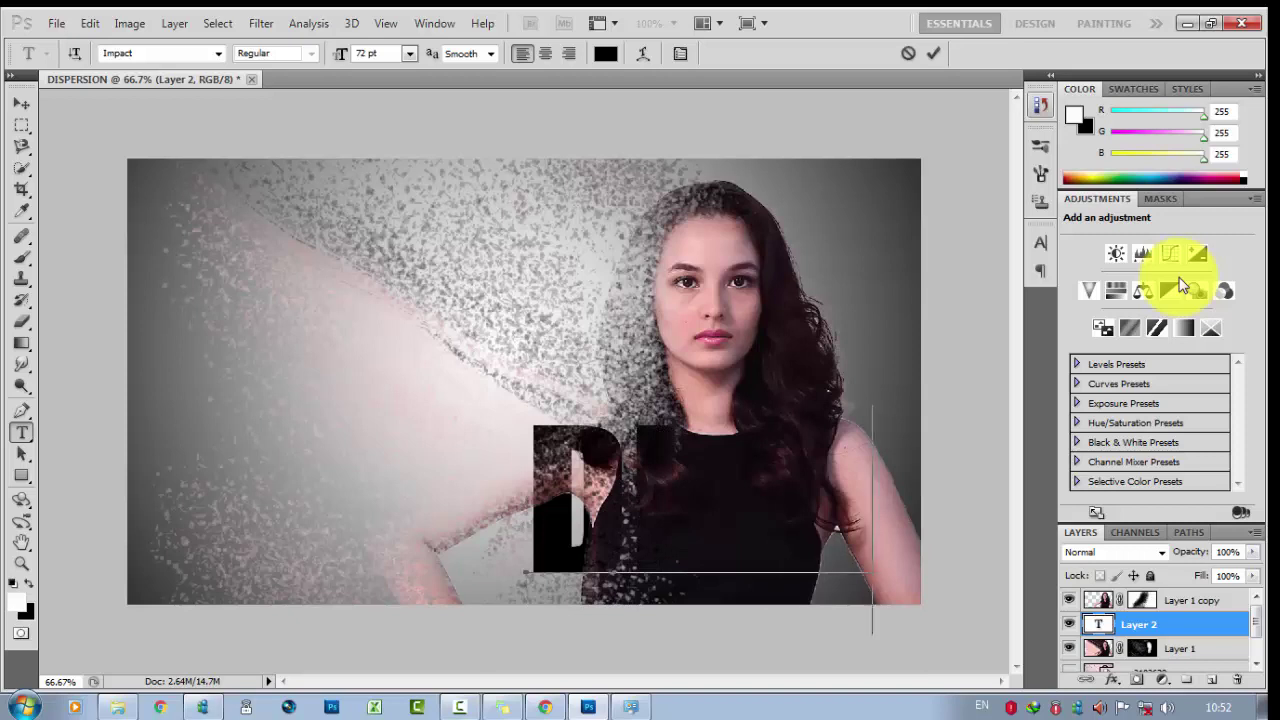
type("SI")
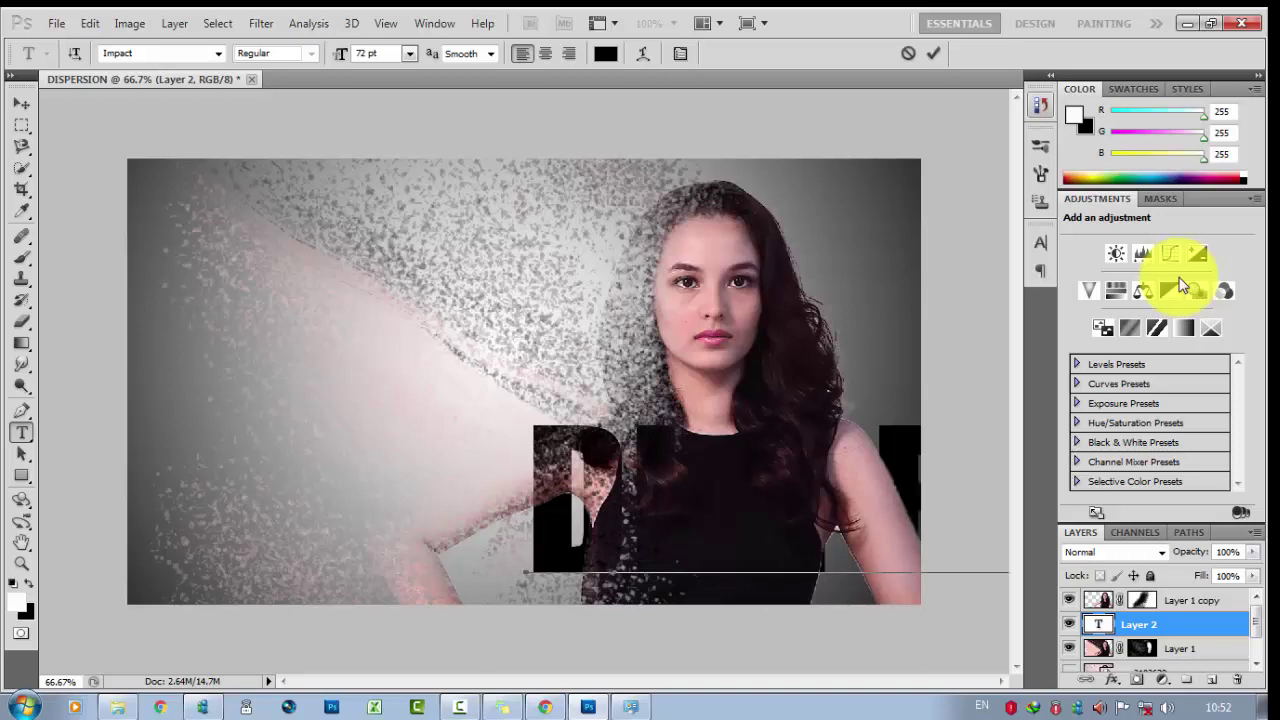
key("BackSpace")
key("BackSpace")
key("BackSpace")
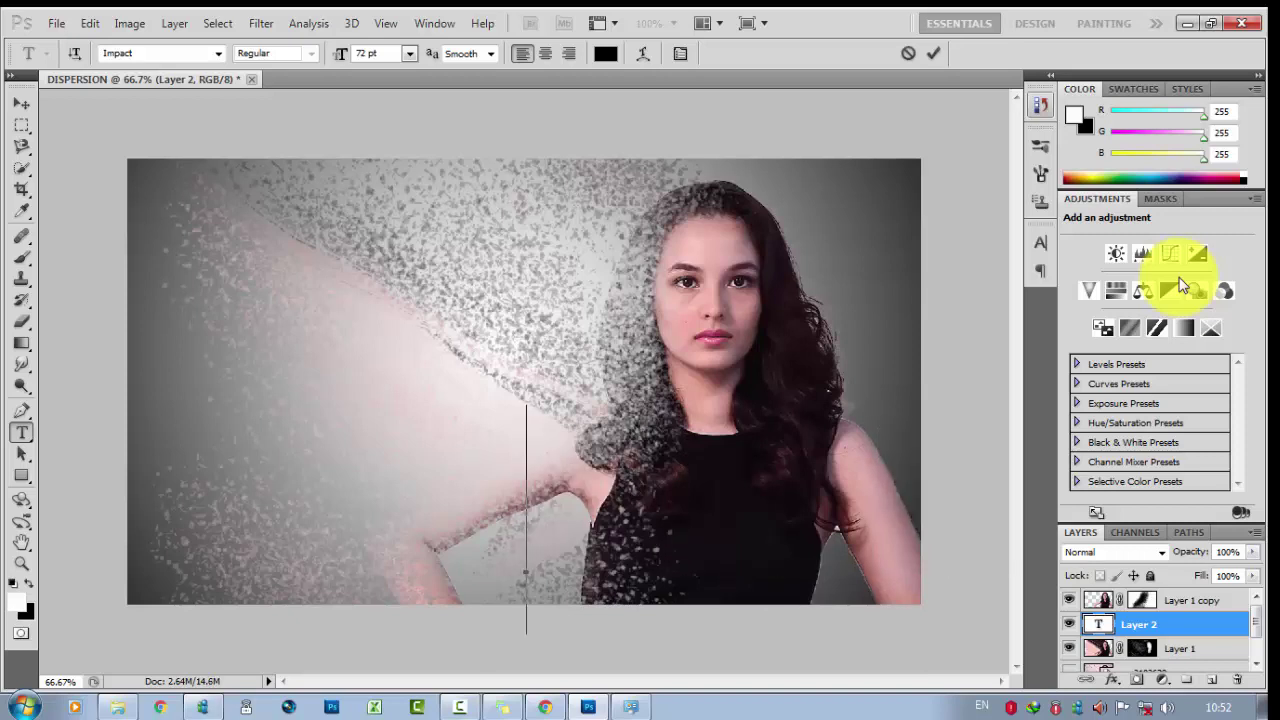
Step: Type DISPERSION in 48 pt Impact, colour it near-white f9f1f1, and commit
left_click(411, 58)
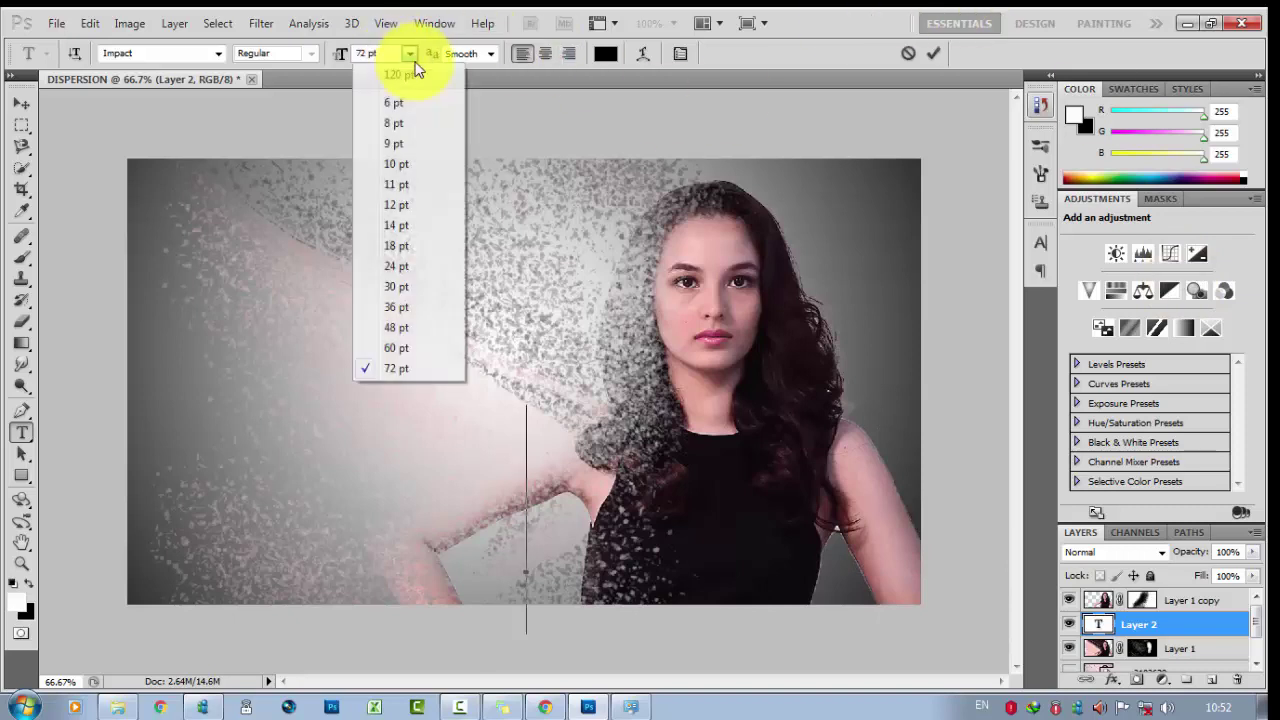
left_click(404, 328)
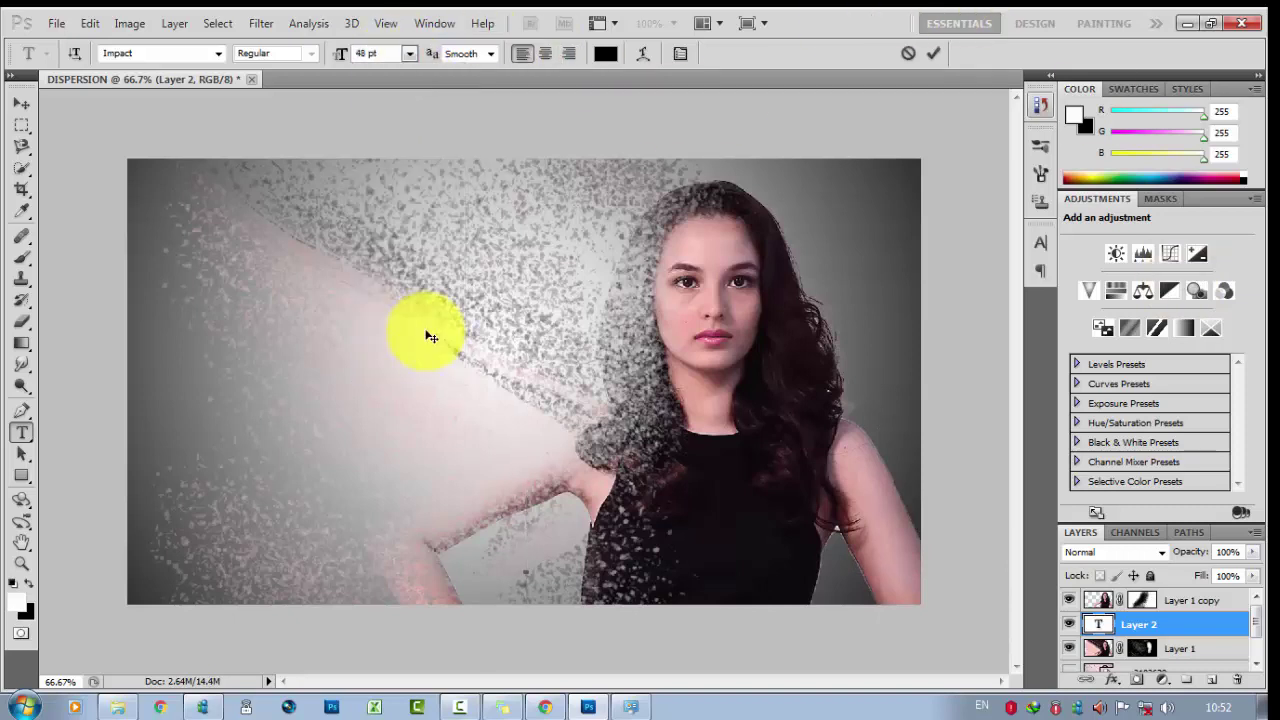
type("D")
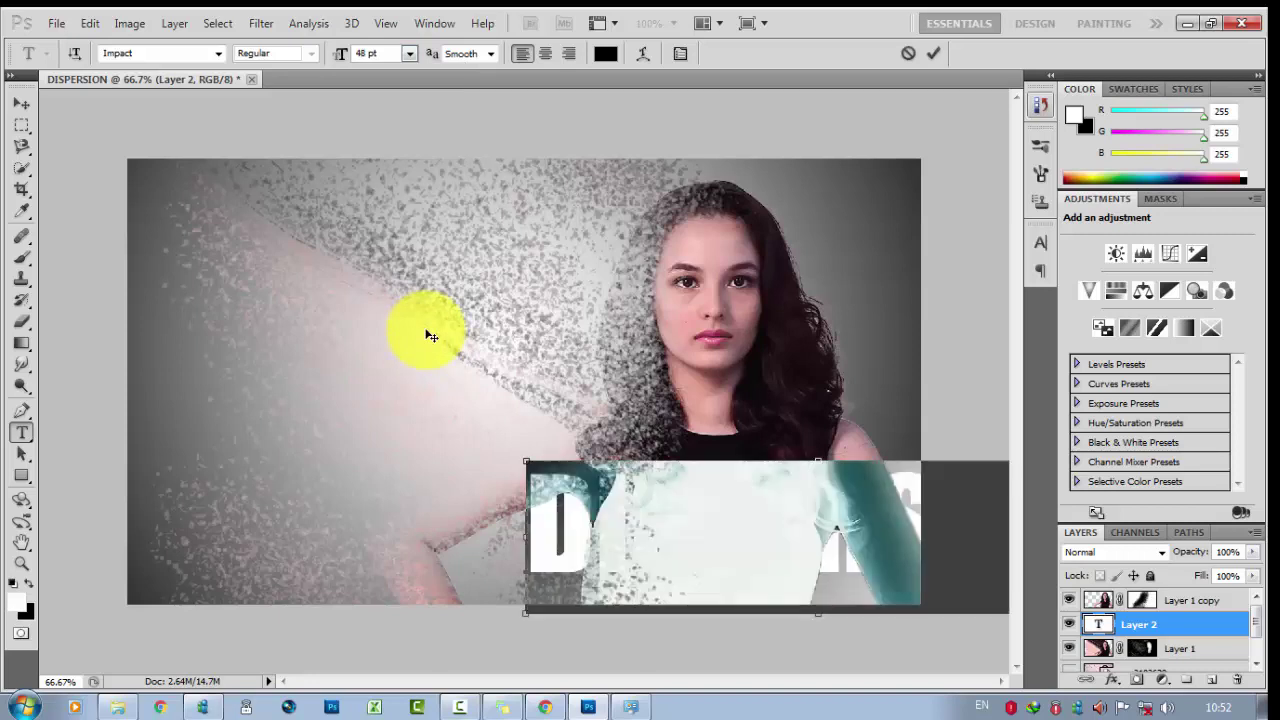
key("ctrl+a")
left_click(607, 53)
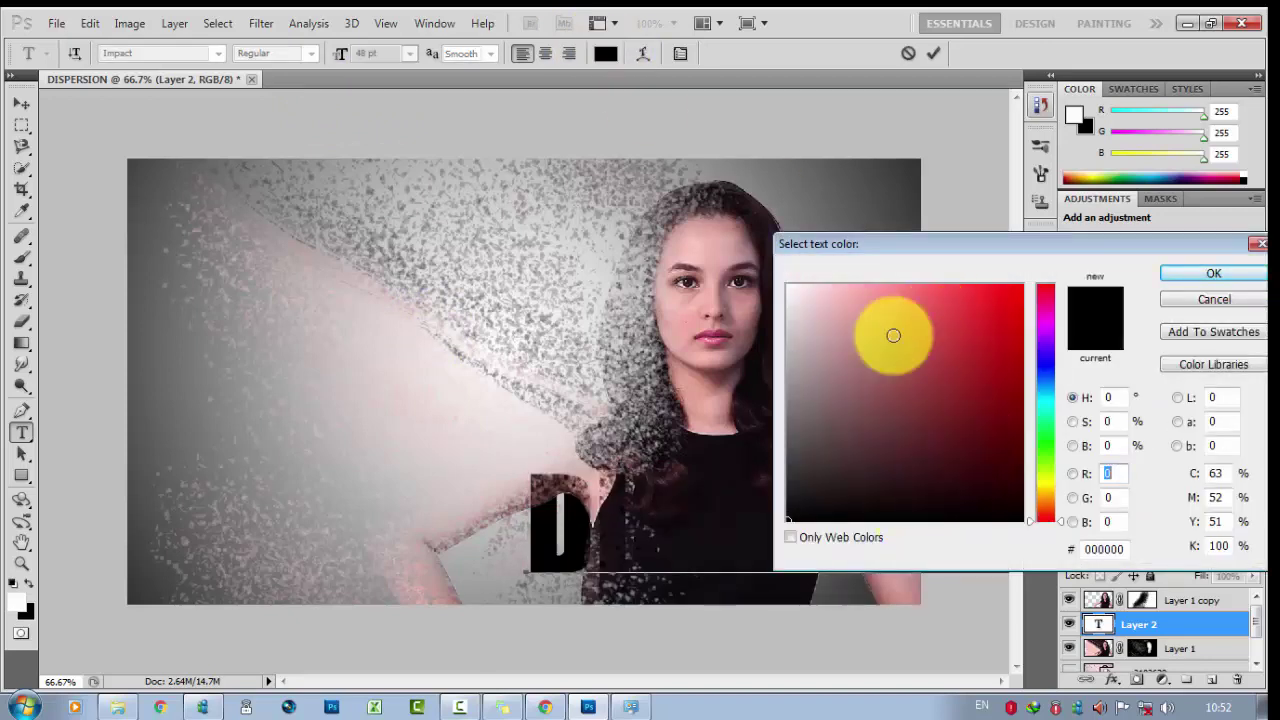
left_click(795, 290)
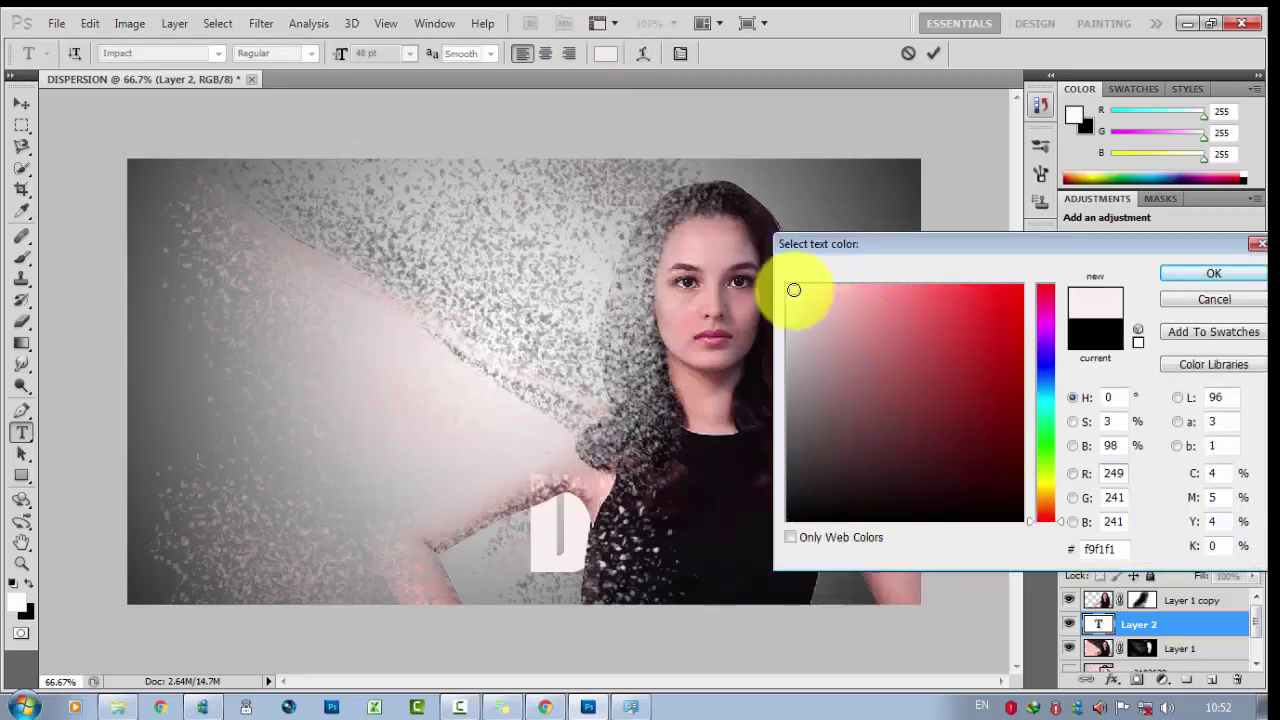
left_click(1205, 273)
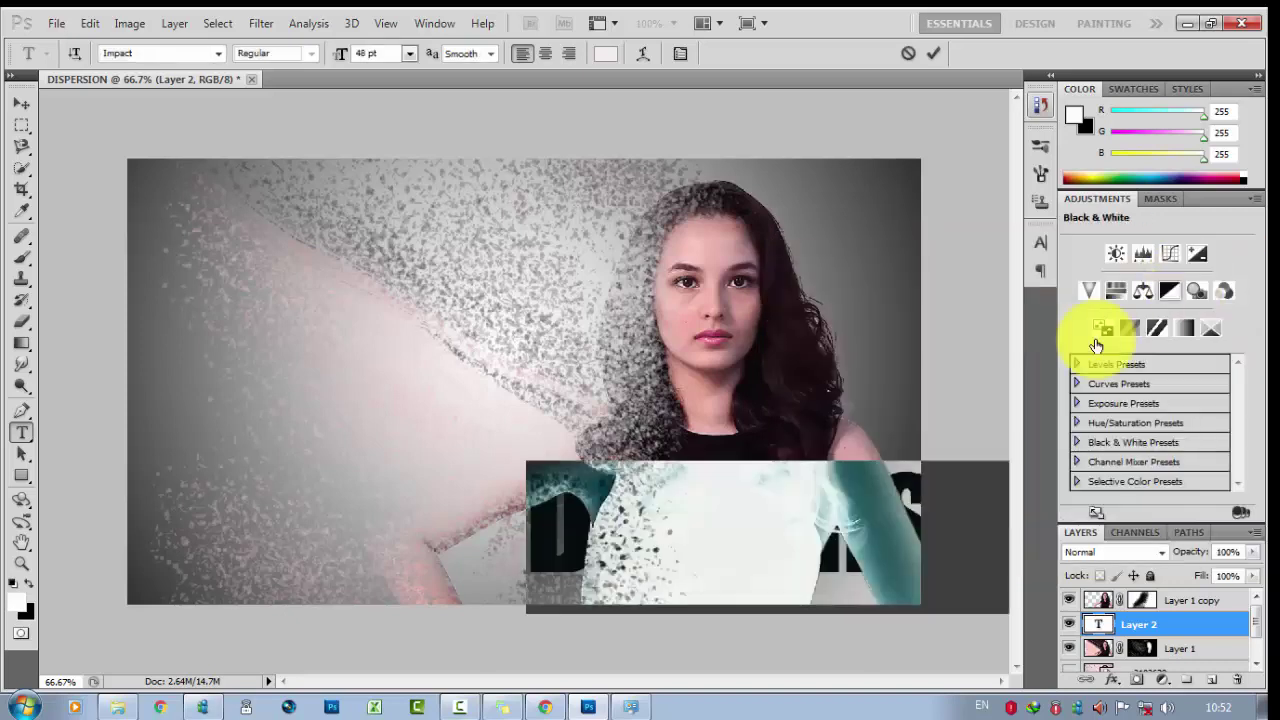
left_click(933, 53)
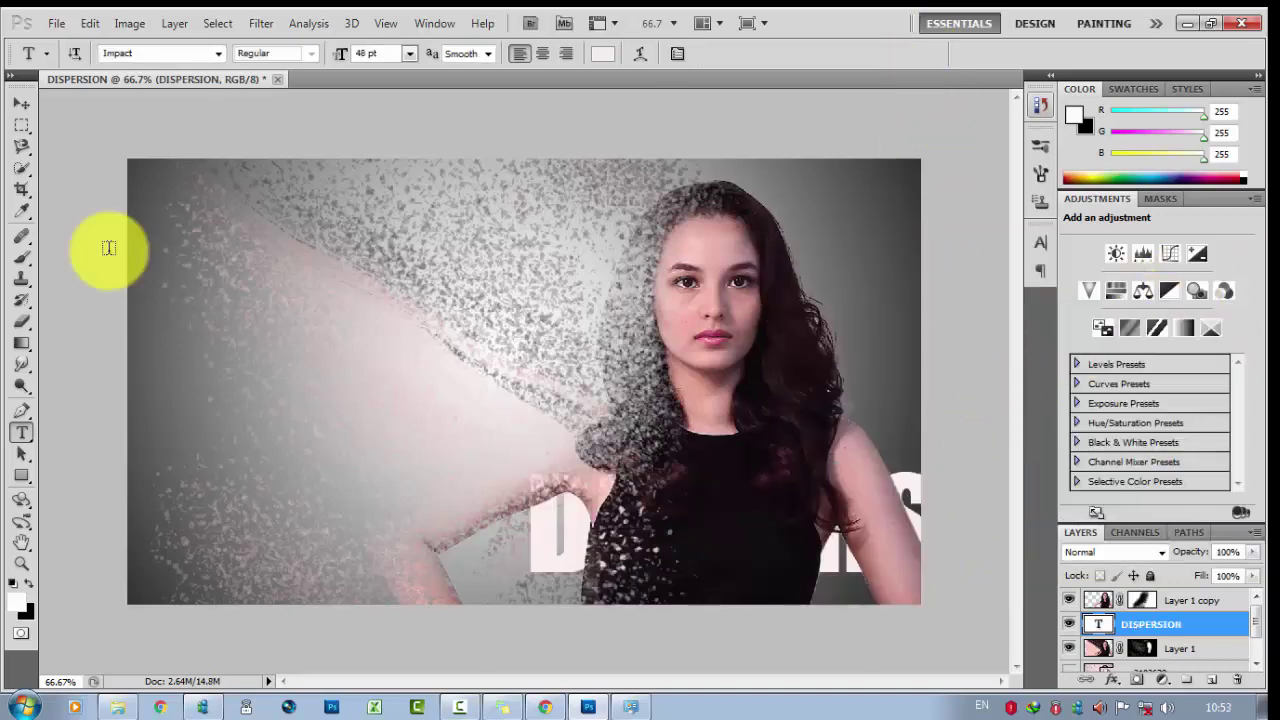
Step: Move the DISPERSION layer above Layer 1 copy and reposition the title slightly
left_click(24, 106)
left_click_drag(838, 542, 654, 545)
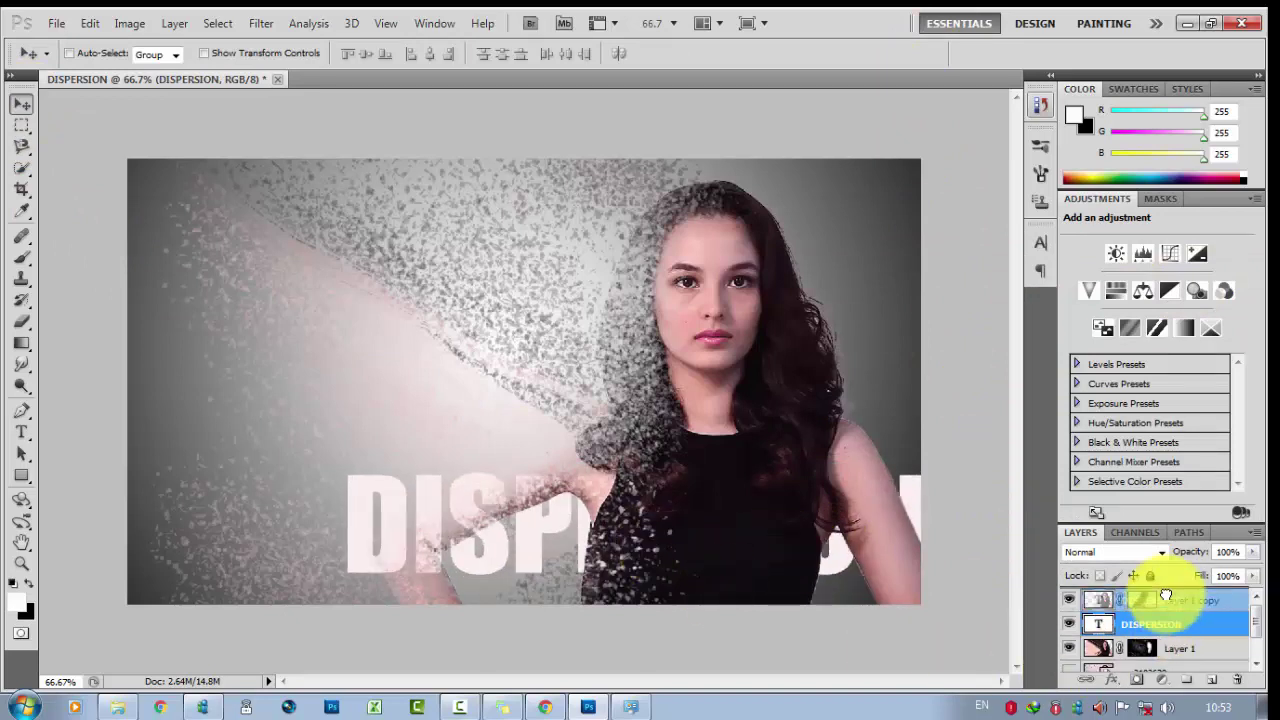
left_click_drag(1165, 624, 1155, 598)
left_click_drag(828, 526, 805, 542)
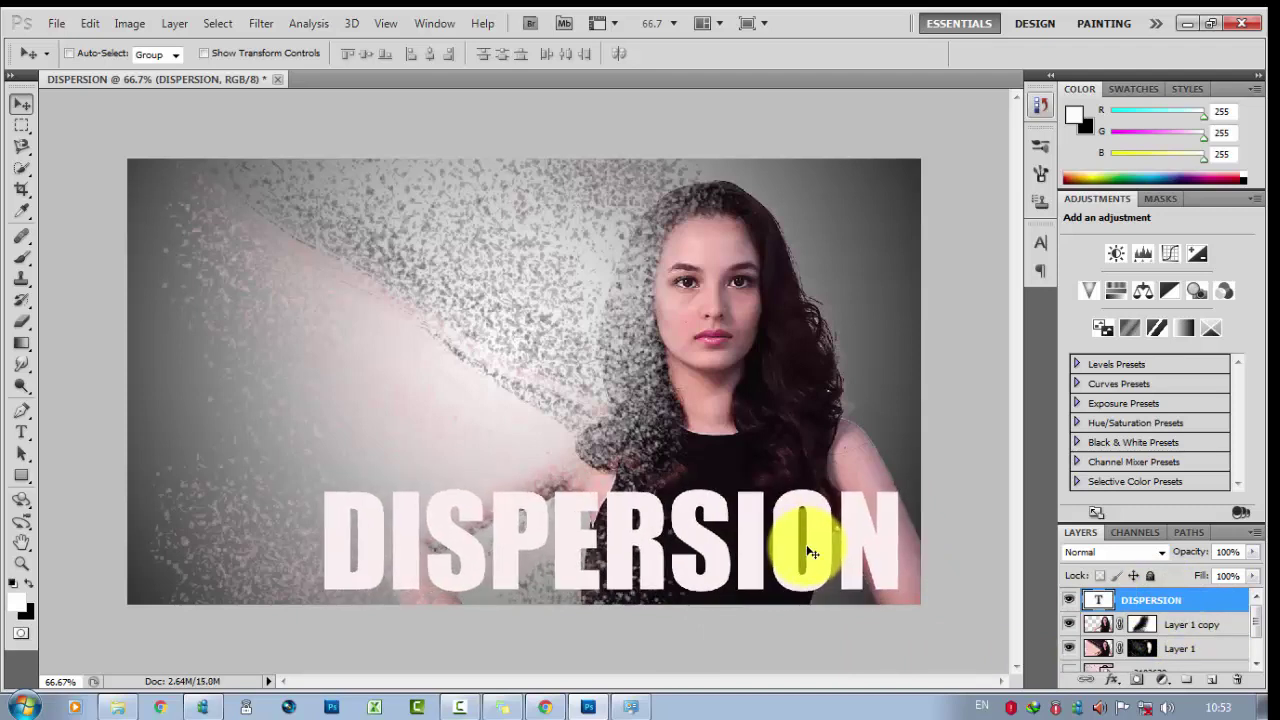
Step: Shrink the DISPERSION text to 36 pt and commit the change
double_click(1098, 599)
left_click(729, 525)
double_click(737, 528)
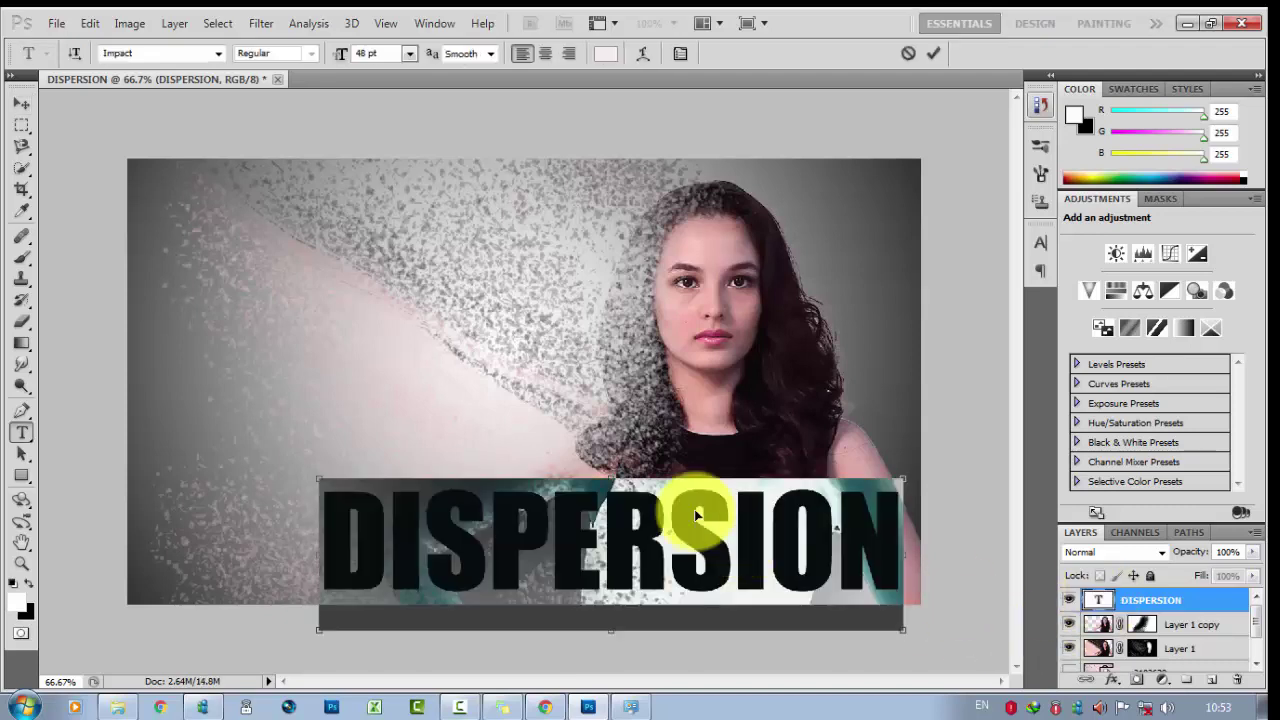
left_click(409, 53)
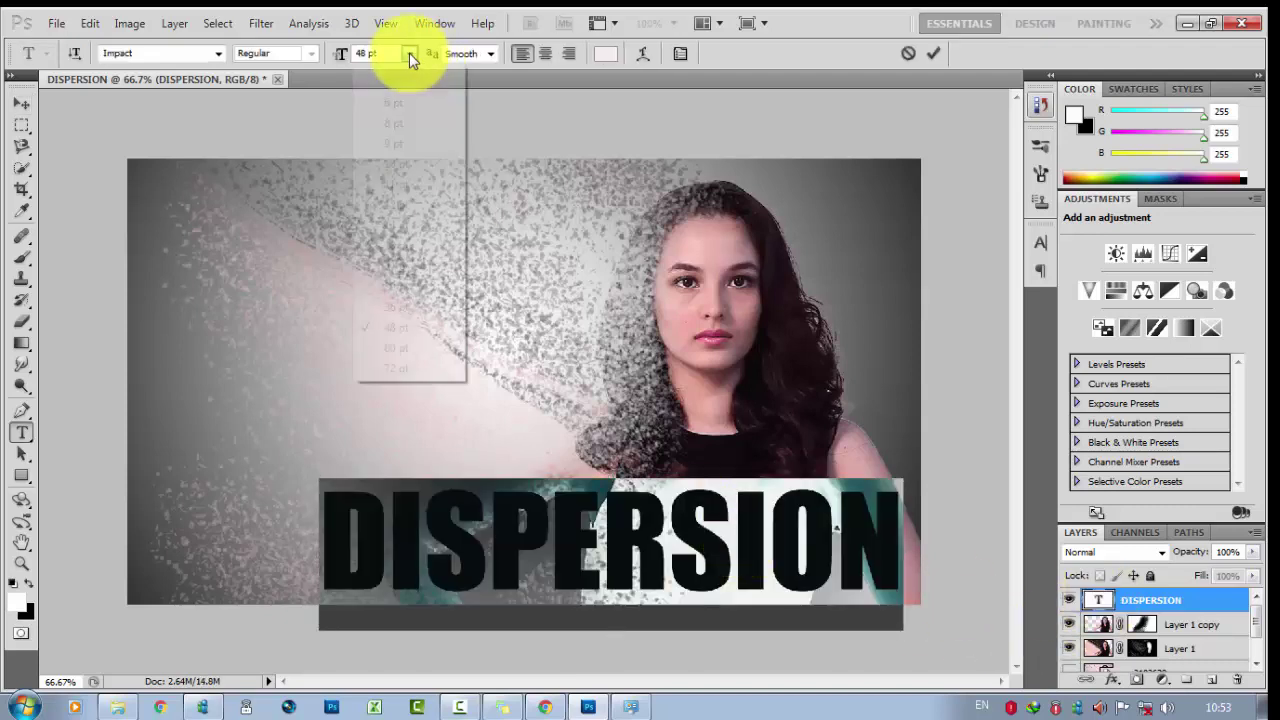
left_click(400, 307)
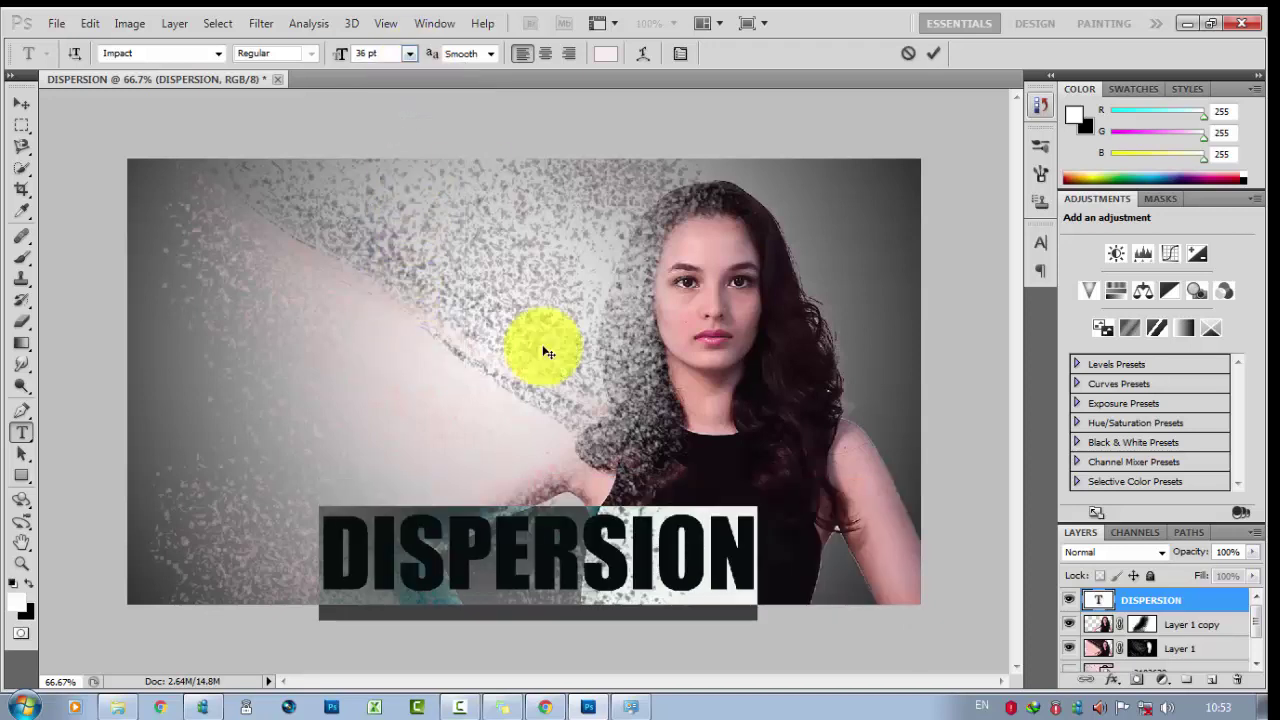
left_click(933, 53)
Step: Slide the title right along the bottom edge with the Move tool
key("v")
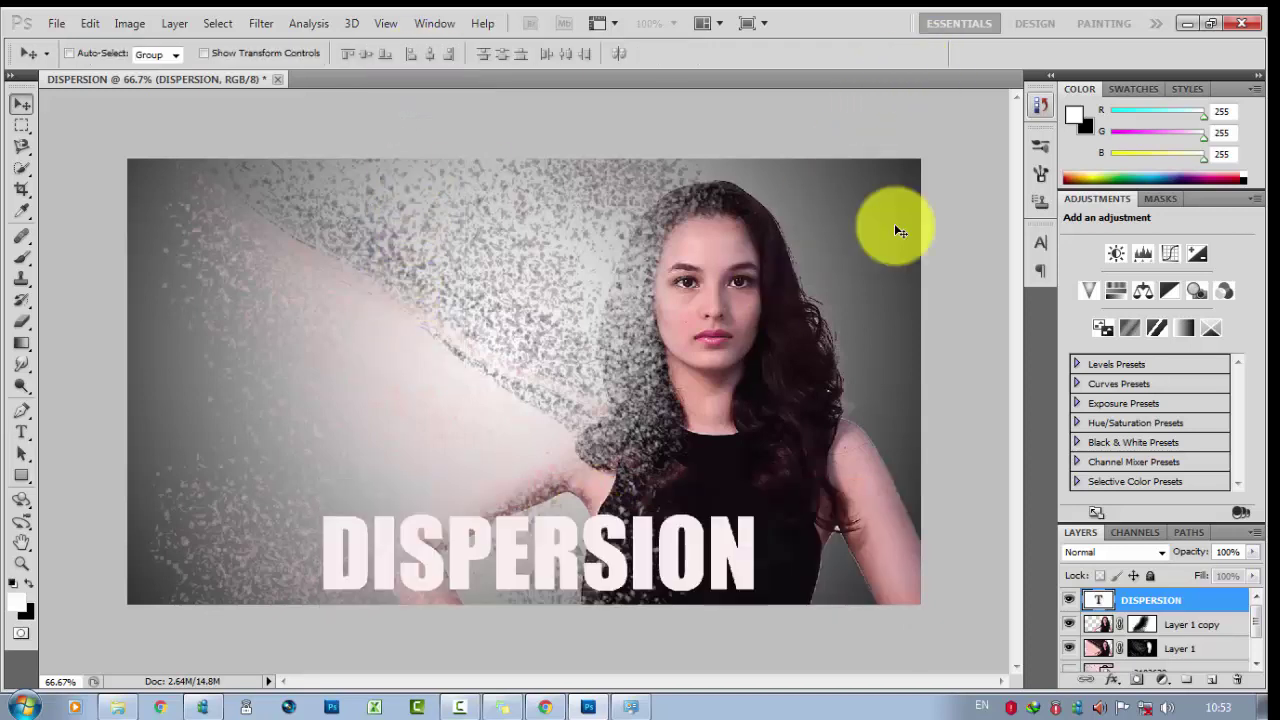
left_click_drag(632, 566, 772, 561)
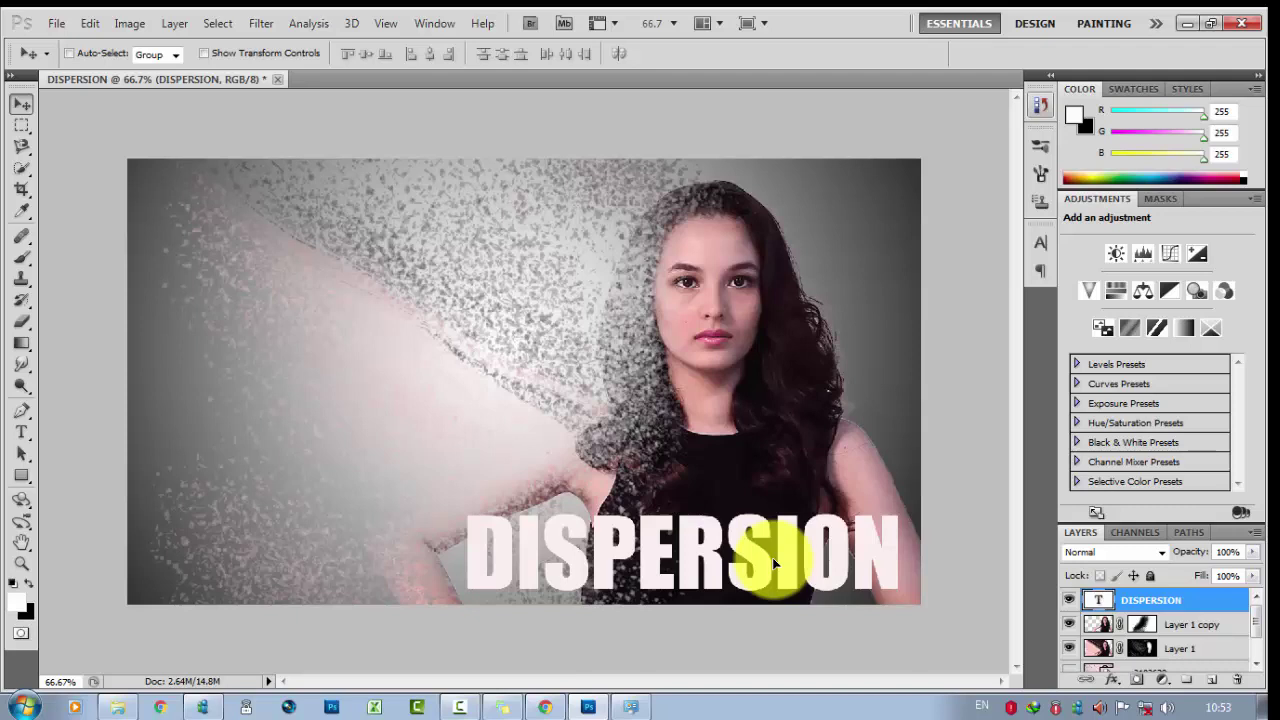
double_click(1102, 600)
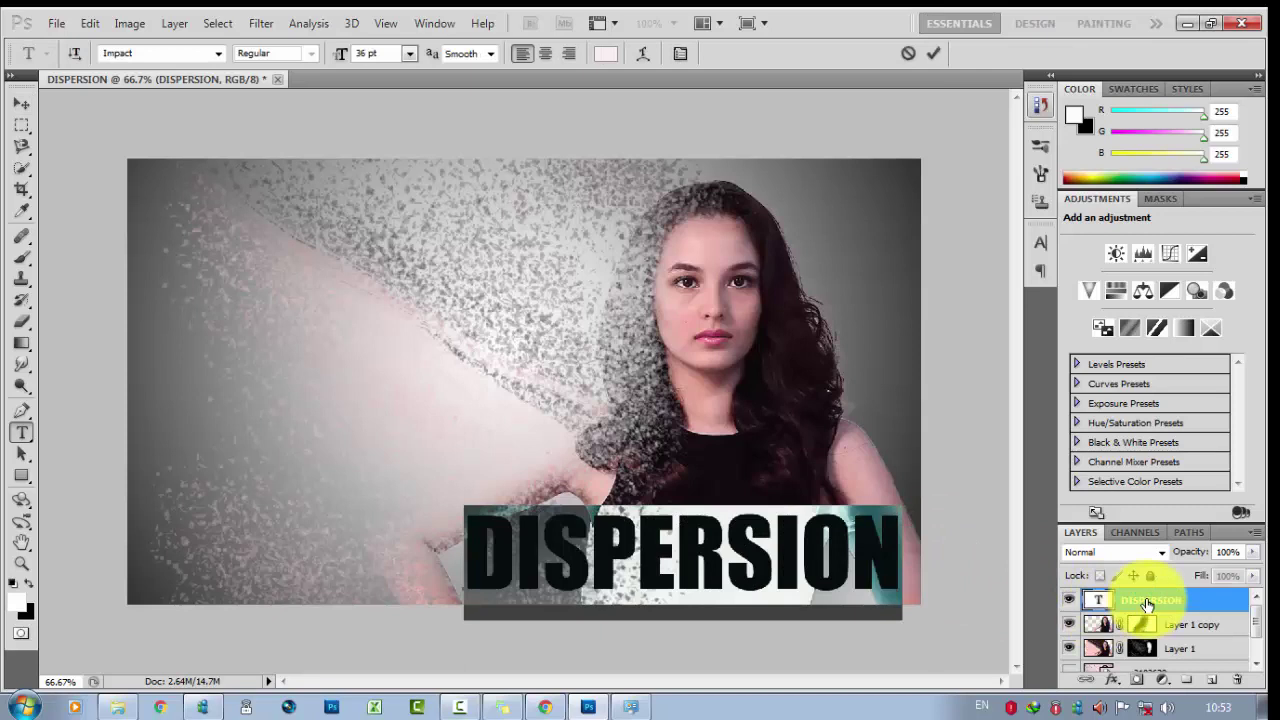
Step: Enable Outer Glow on the title layer with a dark grey sampled from the image
left_click(1147, 605)
right_click(1147, 605)
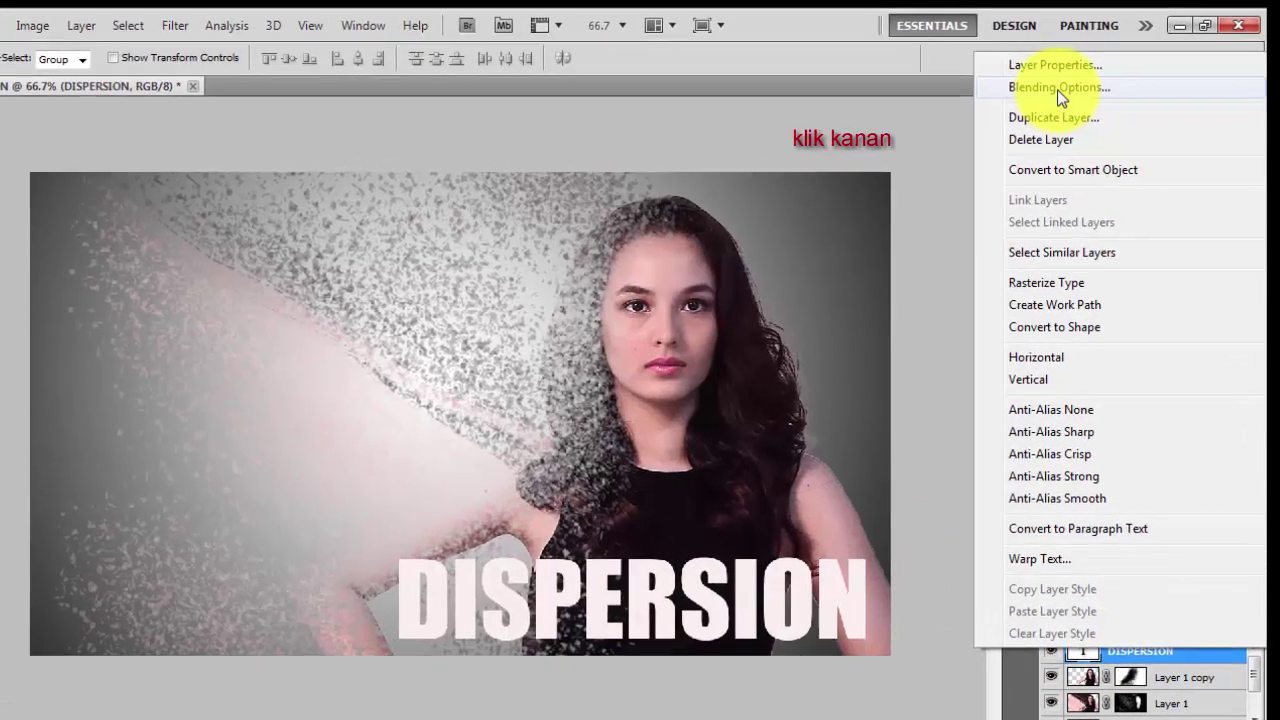
left_click(1074, 80)
left_click_drag(466, 268, 510, 184)
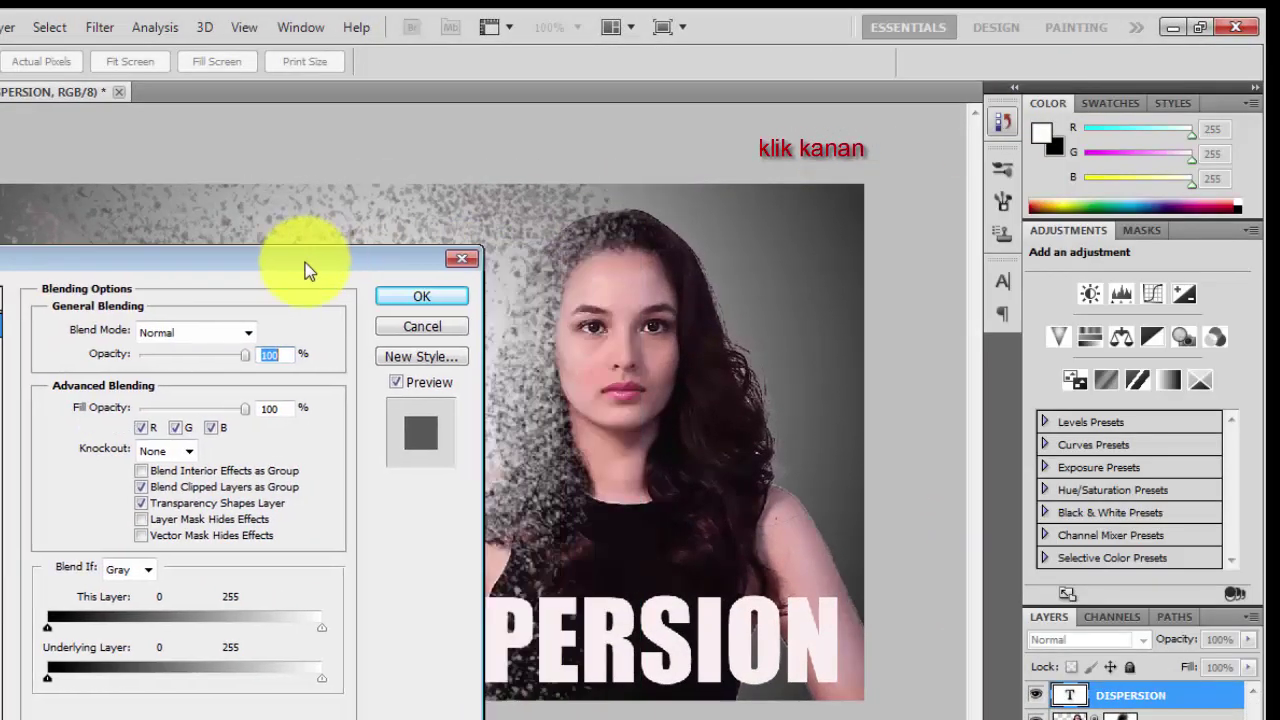
left_click_drag(627, 158, 766, 80)
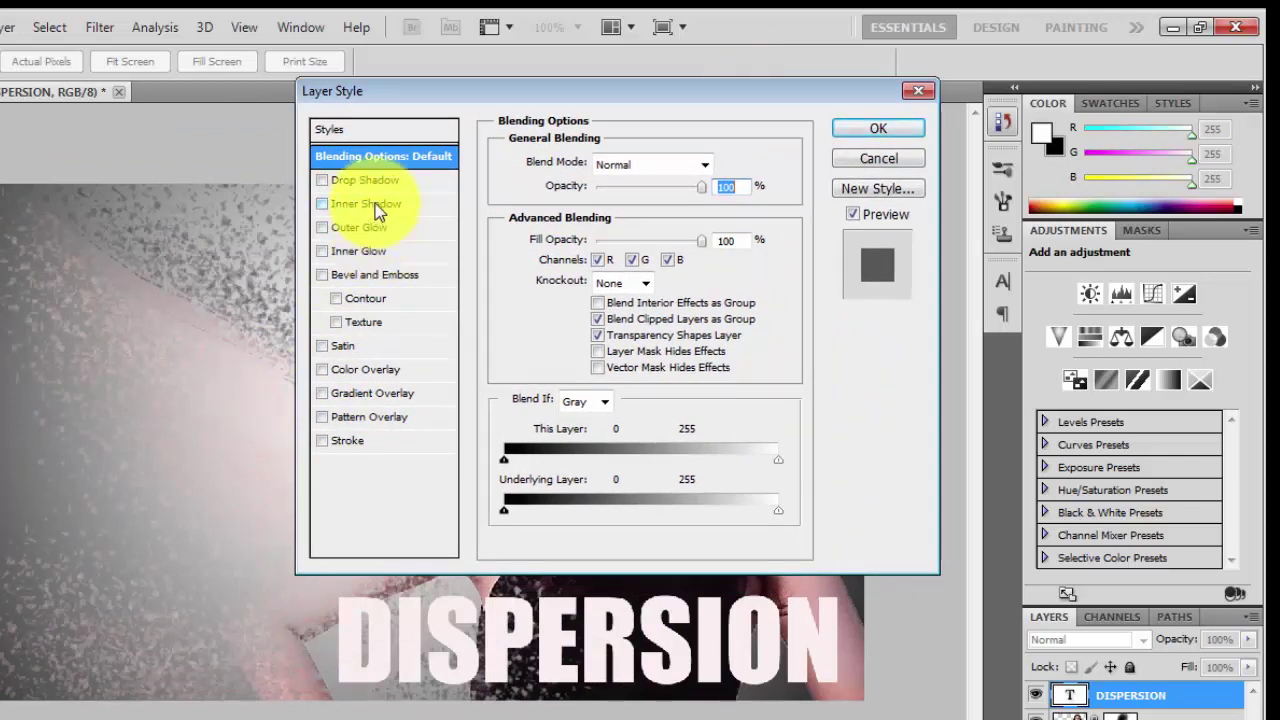
left_click(370, 228)
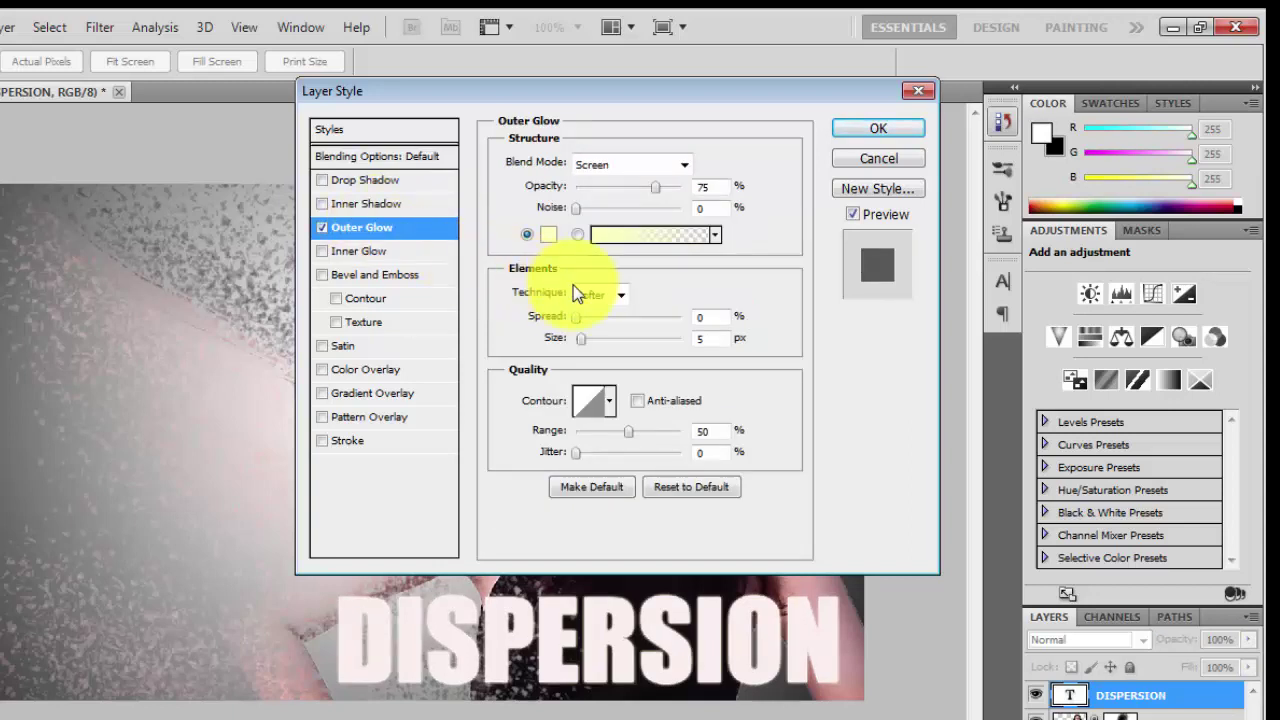
left_click(547, 241)
left_click(6, 210)
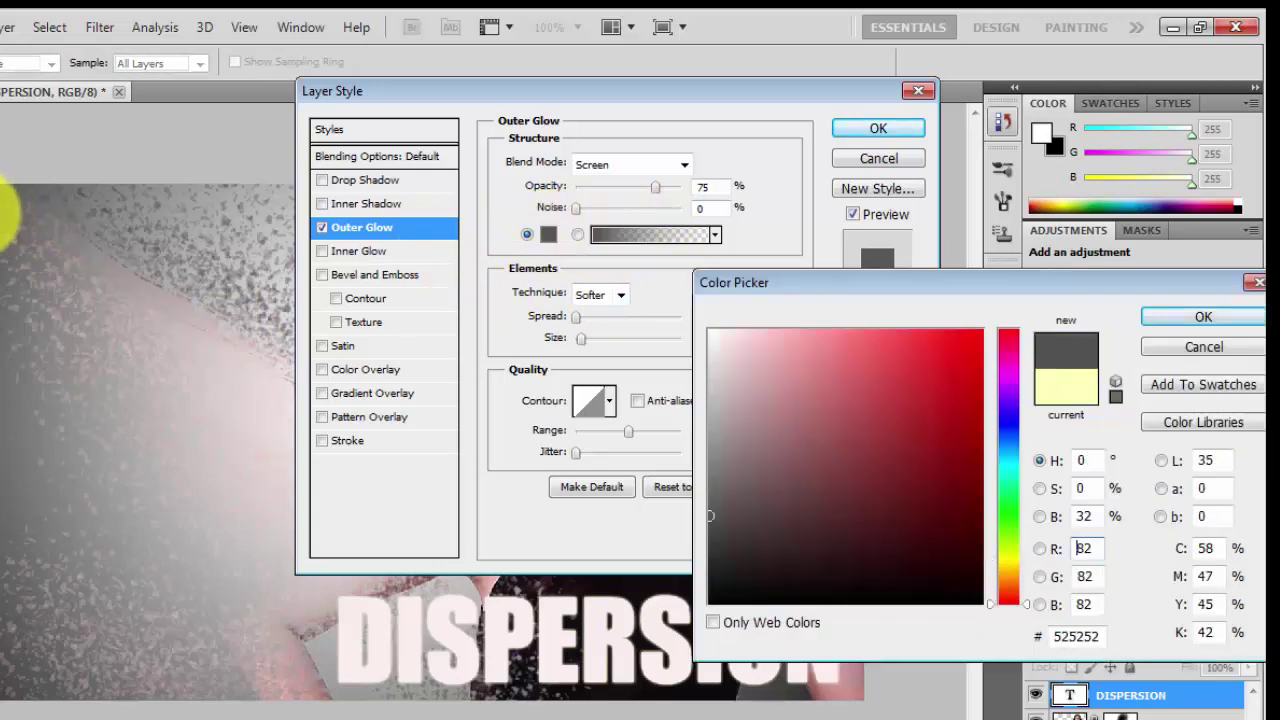
left_click(1190, 320)
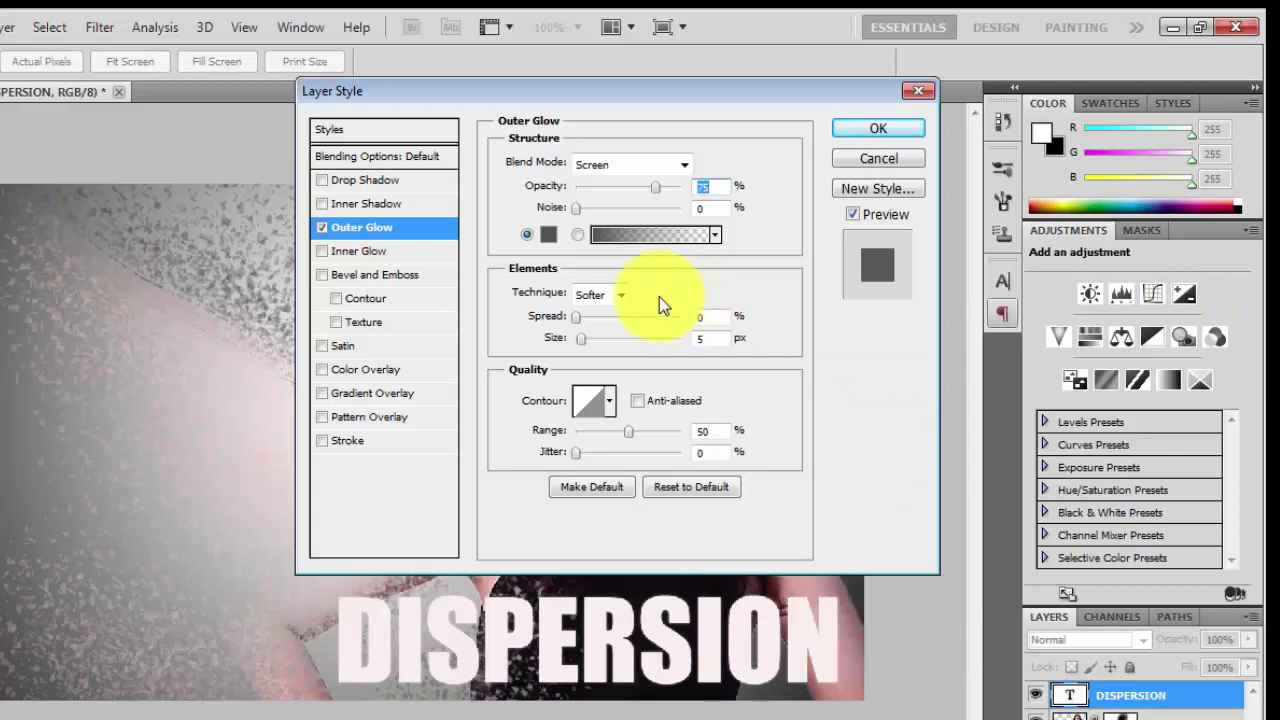
Step: Change the outer glow to near-black, widen it to about 70 px, and apply
left_click(548, 234)
left_click(756, 604)
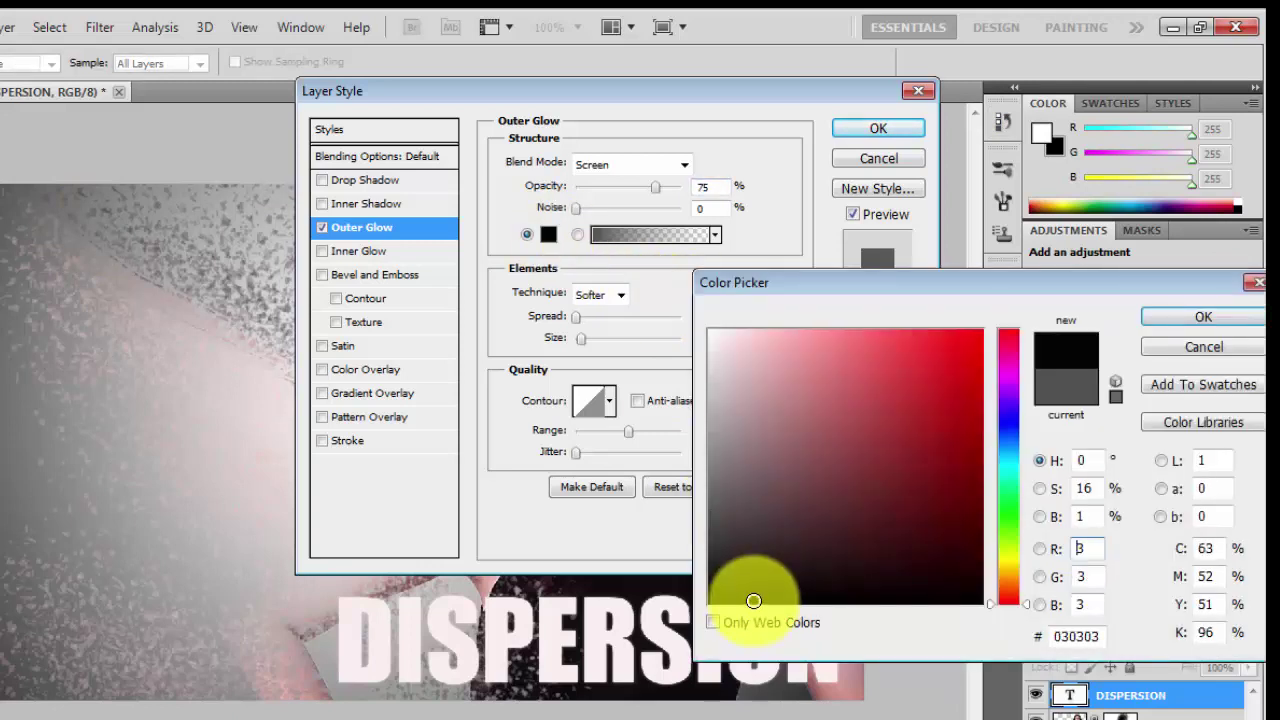
left_click(1163, 316)
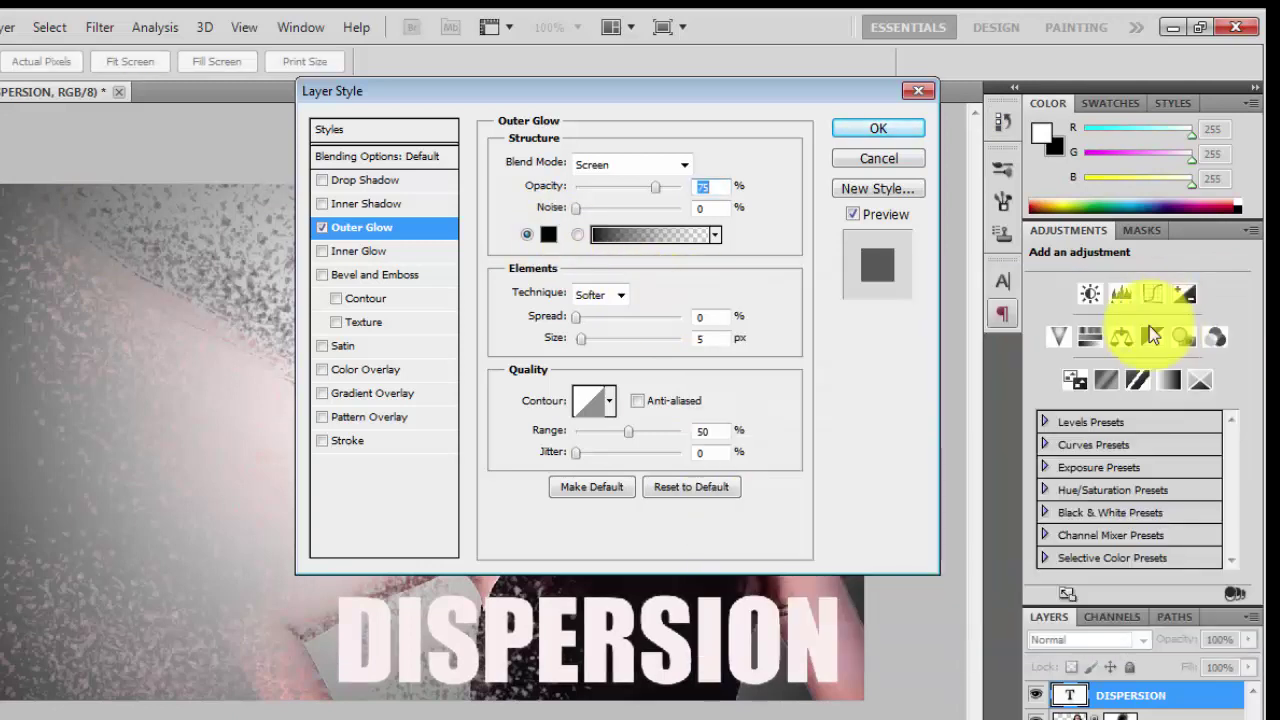
left_click(718, 298)
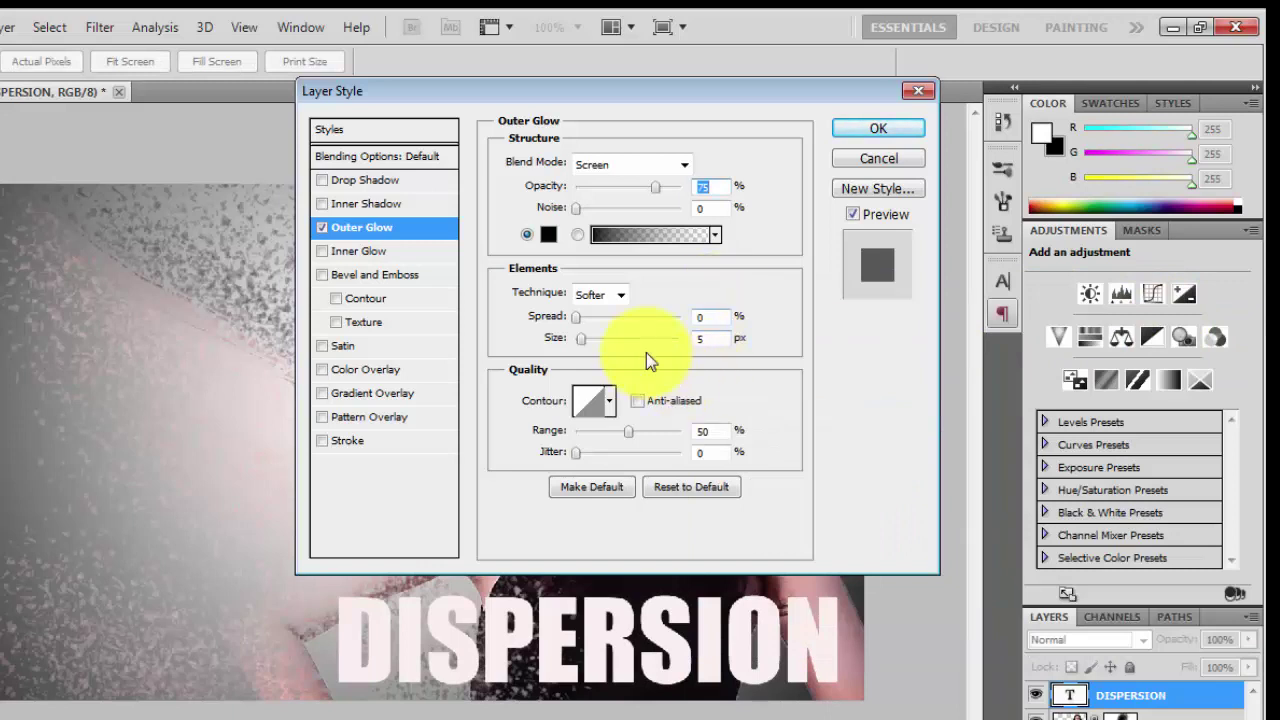
mouse_move(586, 341)
left_mouse_down()
mouse_move(637, 345)
mouse_move(616, 350)
left_mouse_up()
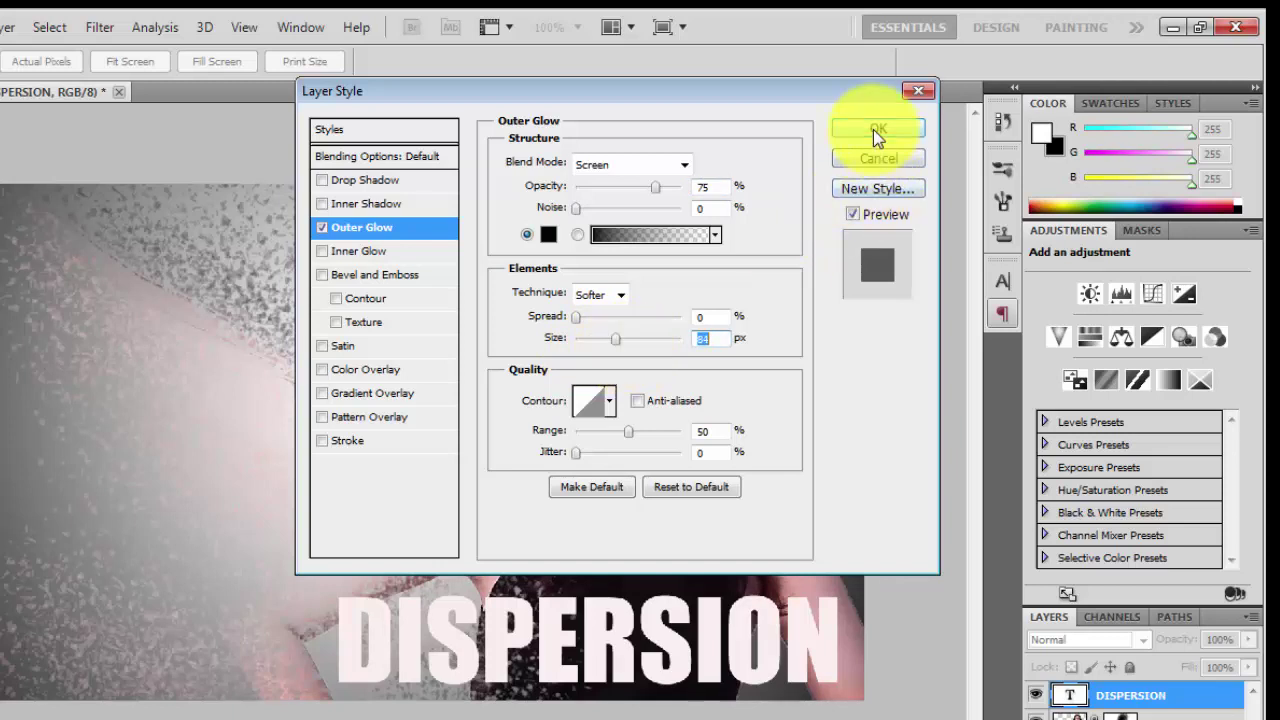
left_click(873, 129)
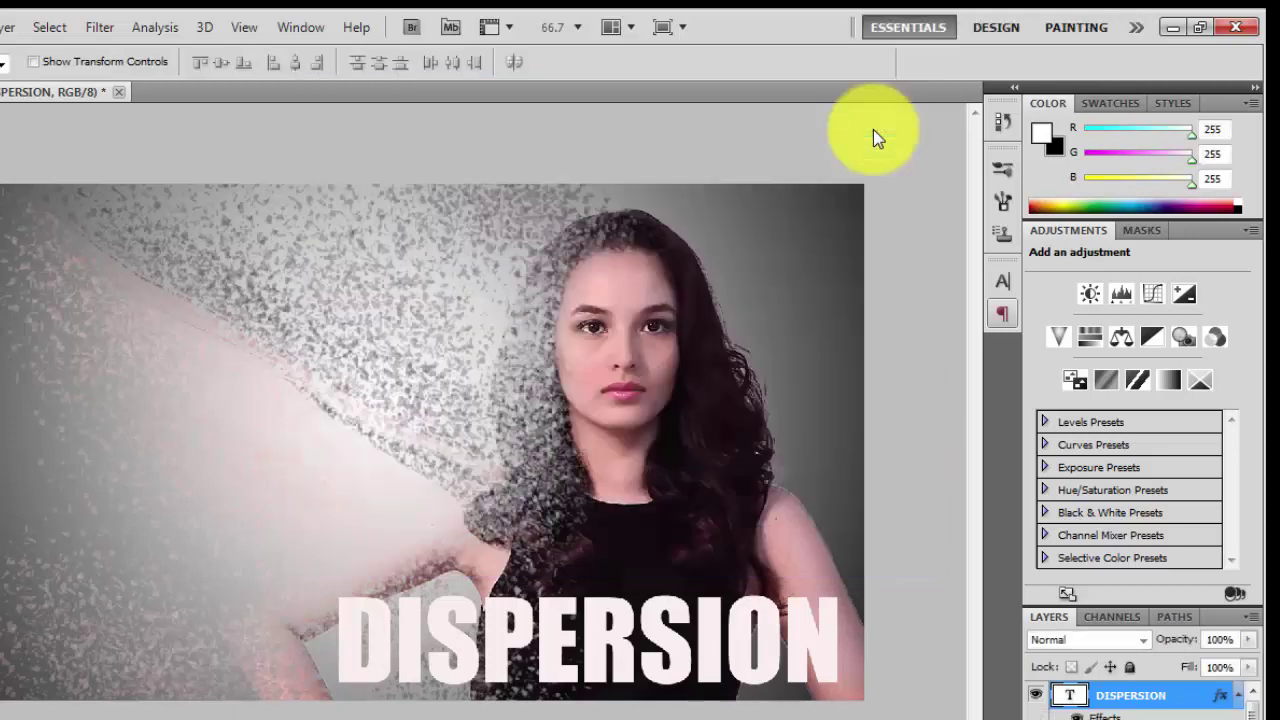
Step: Add an Inner Glow in saturated yellow f1c209 to the title and apply it
right_click(1068, 696)
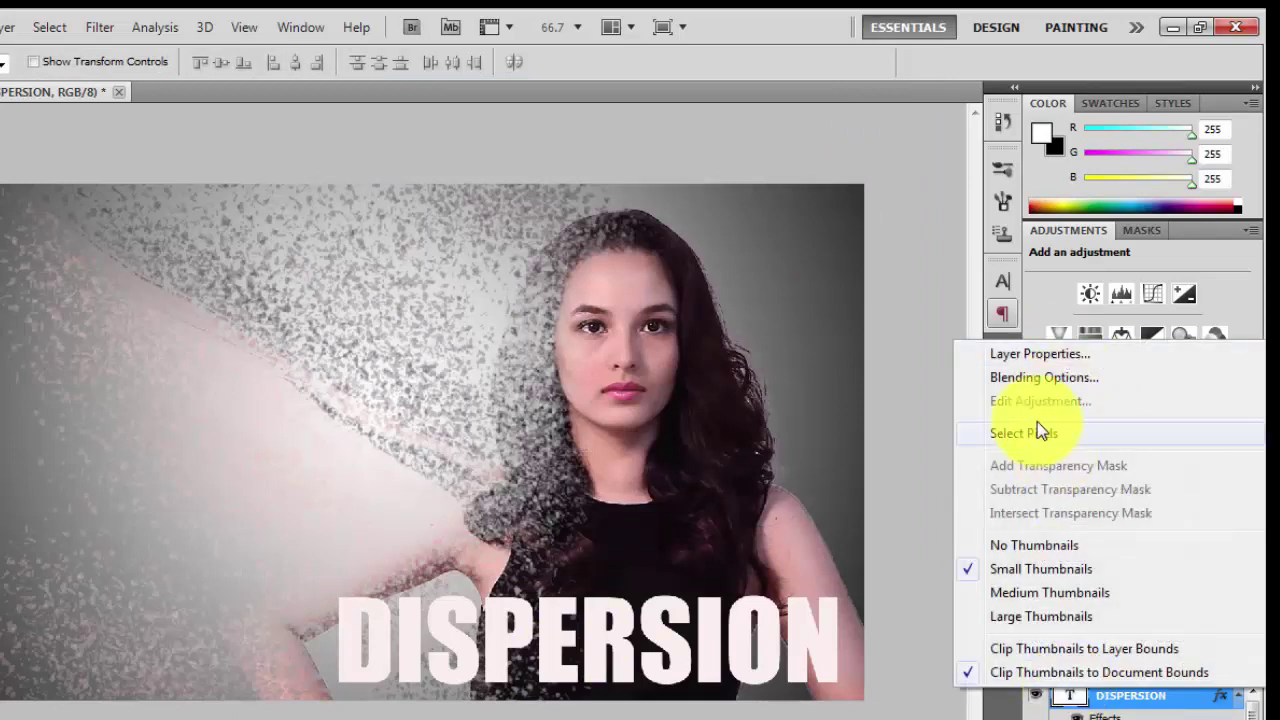
left_click(1044, 377)
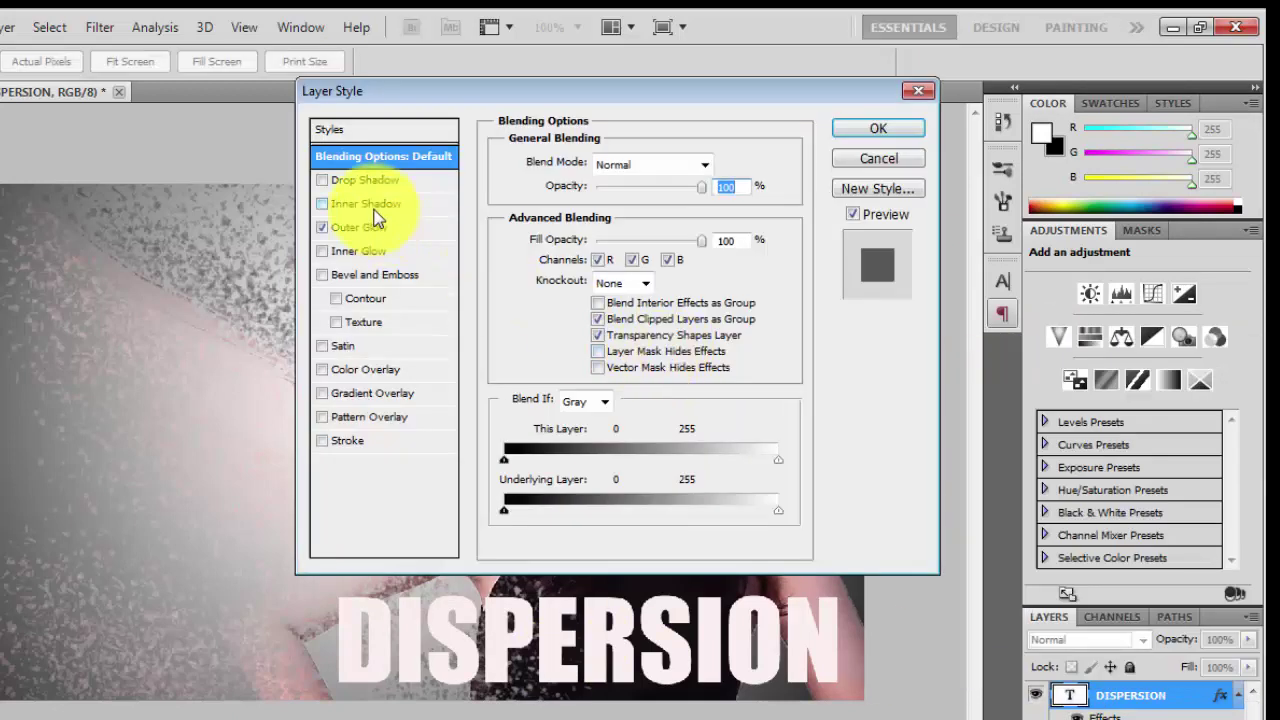
left_click(362, 250)
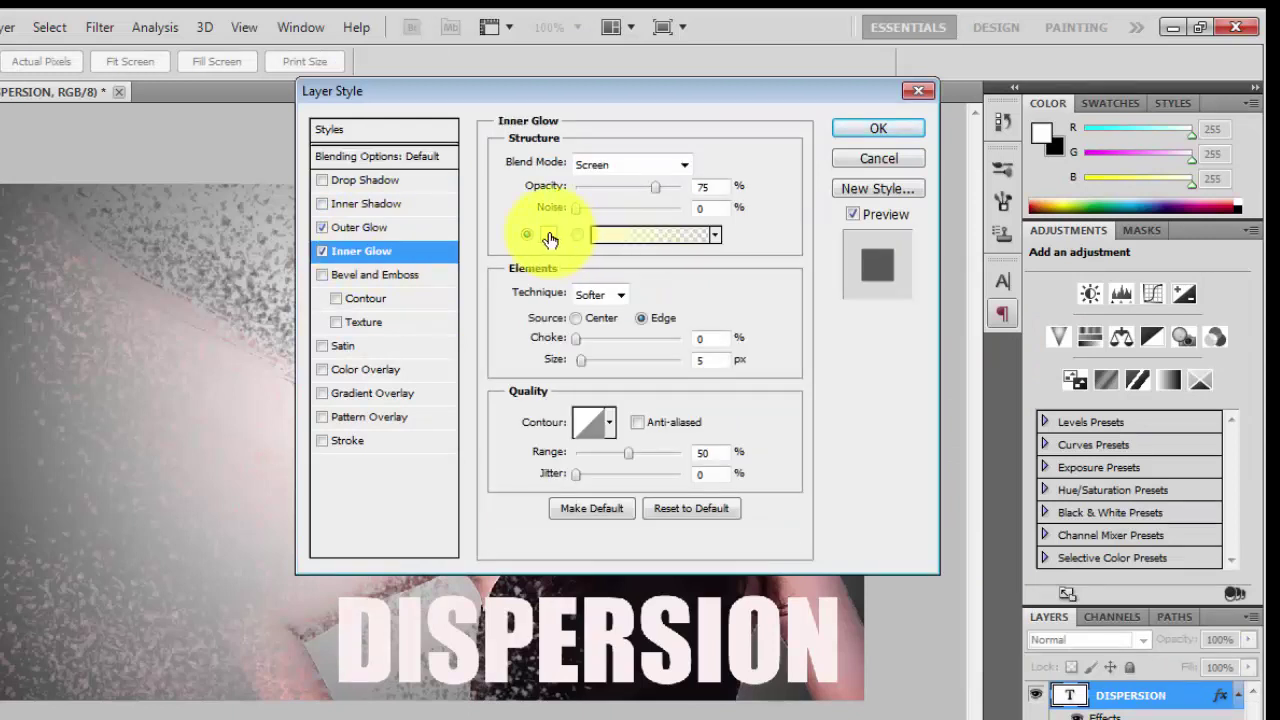
left_click(548, 234)
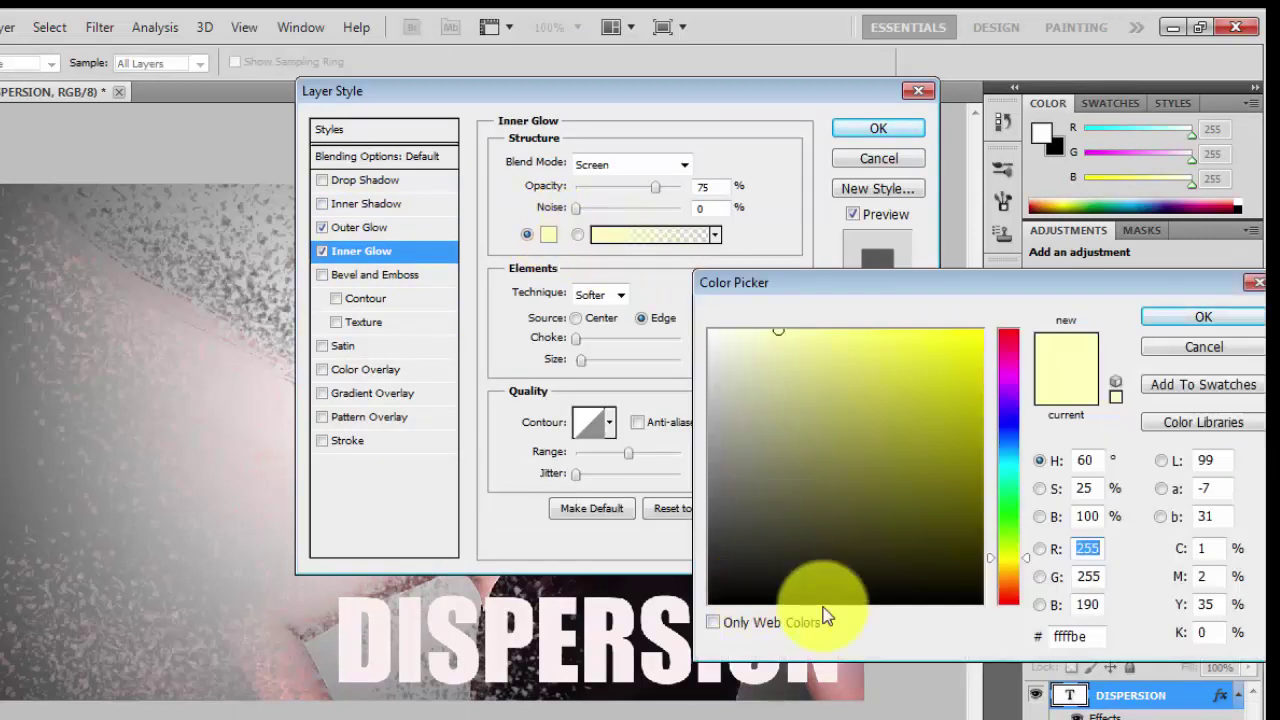
left_click(752, 598)
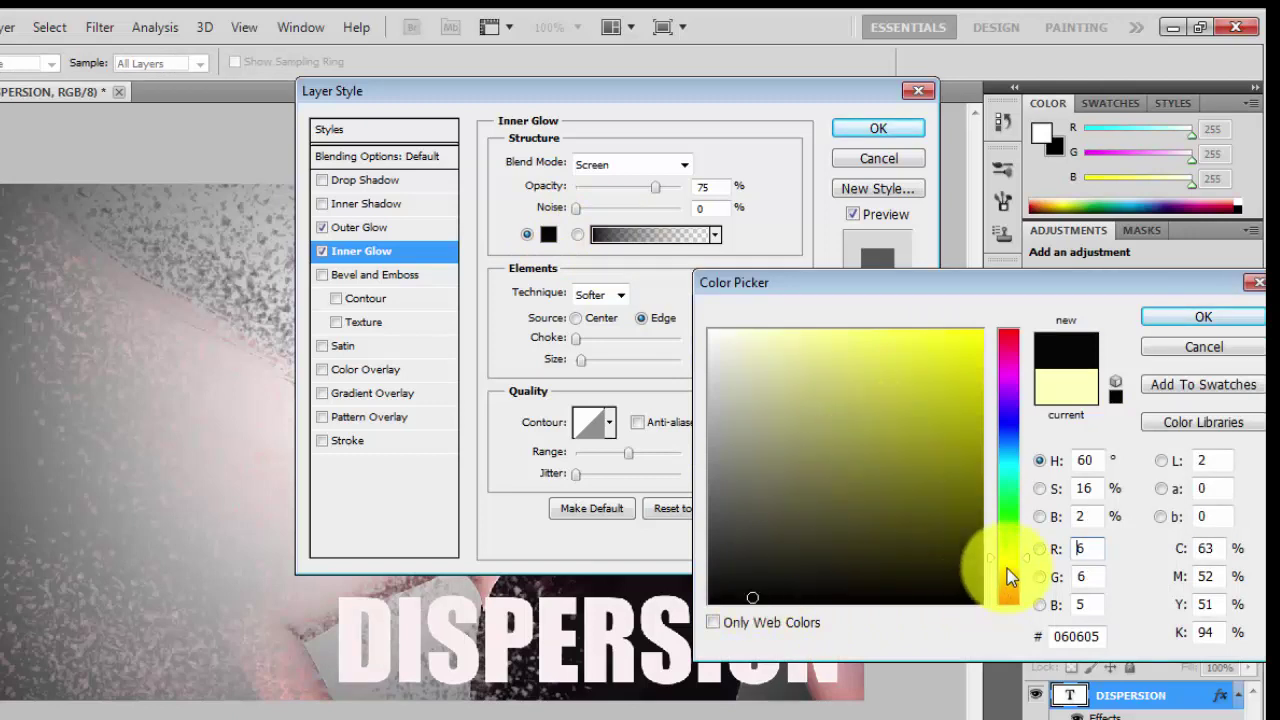
left_click(1007, 568)
left_click_drag(971, 377, 973, 344)
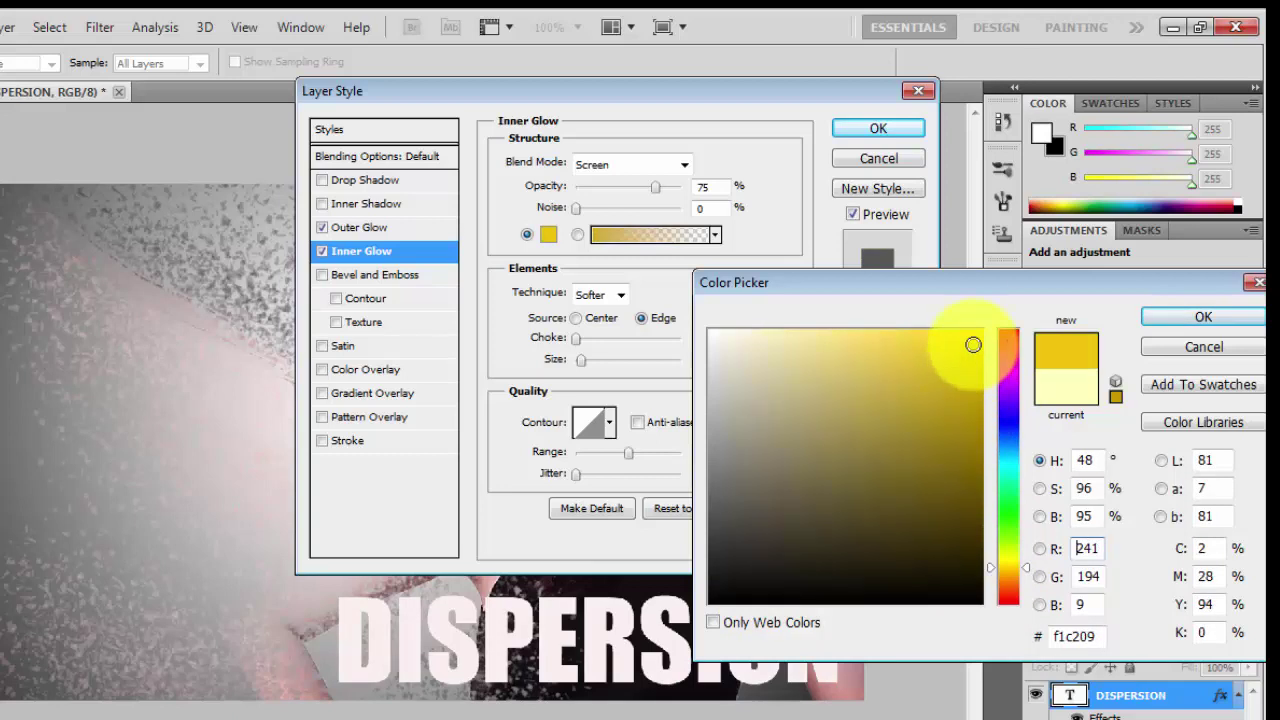
left_click(1160, 317)
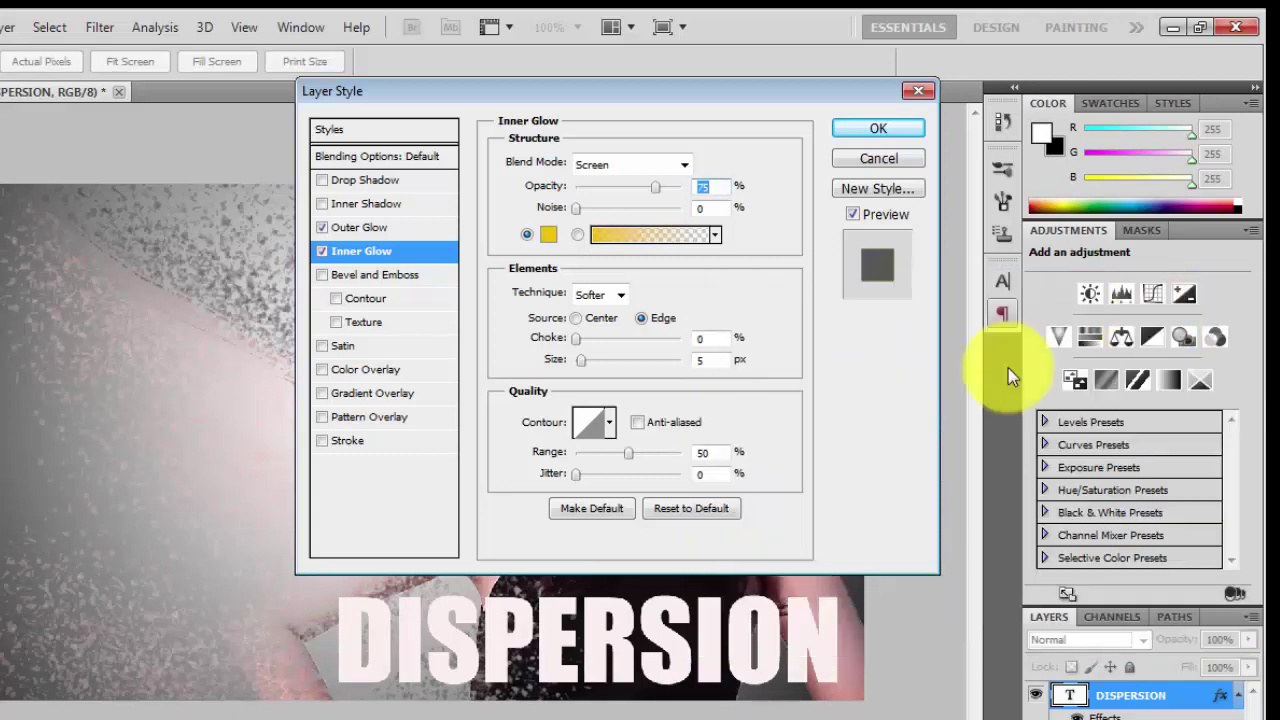
left_click(877, 128)
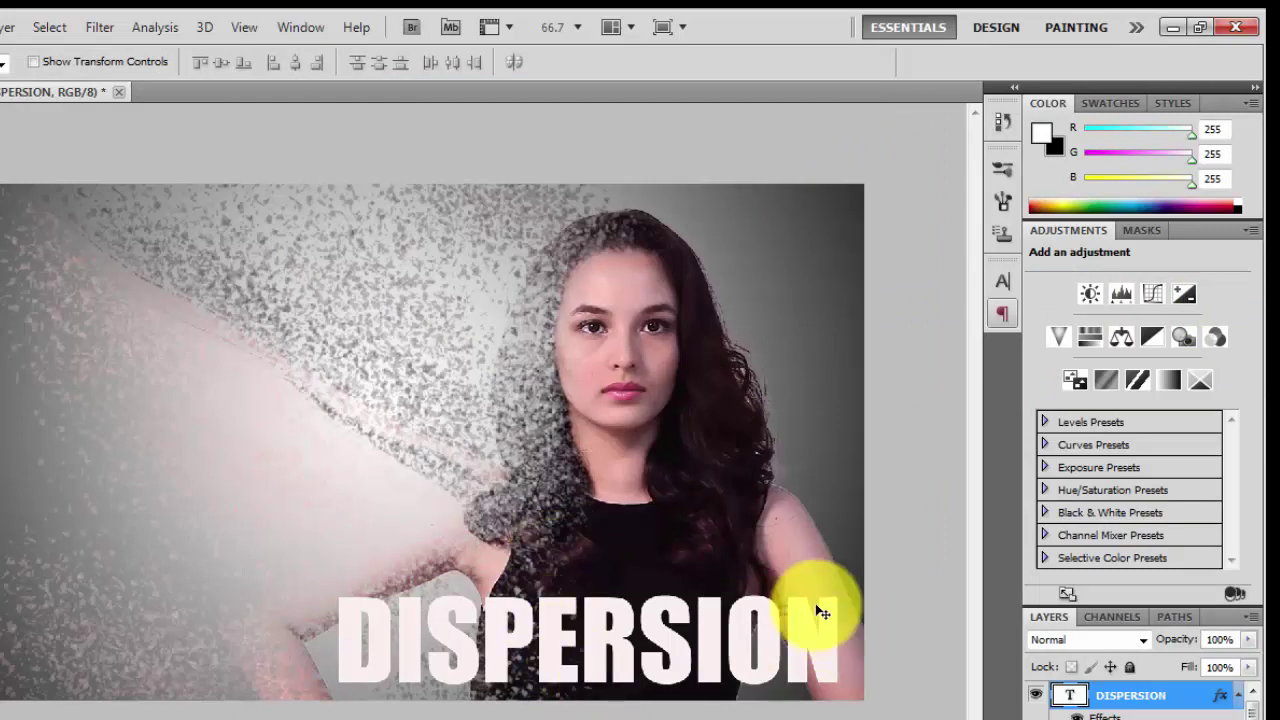
Step: Leave the layer name edit, keeping the DISPERSION layer name unchanged
double_click(1069, 694)
double_click(1108, 700)
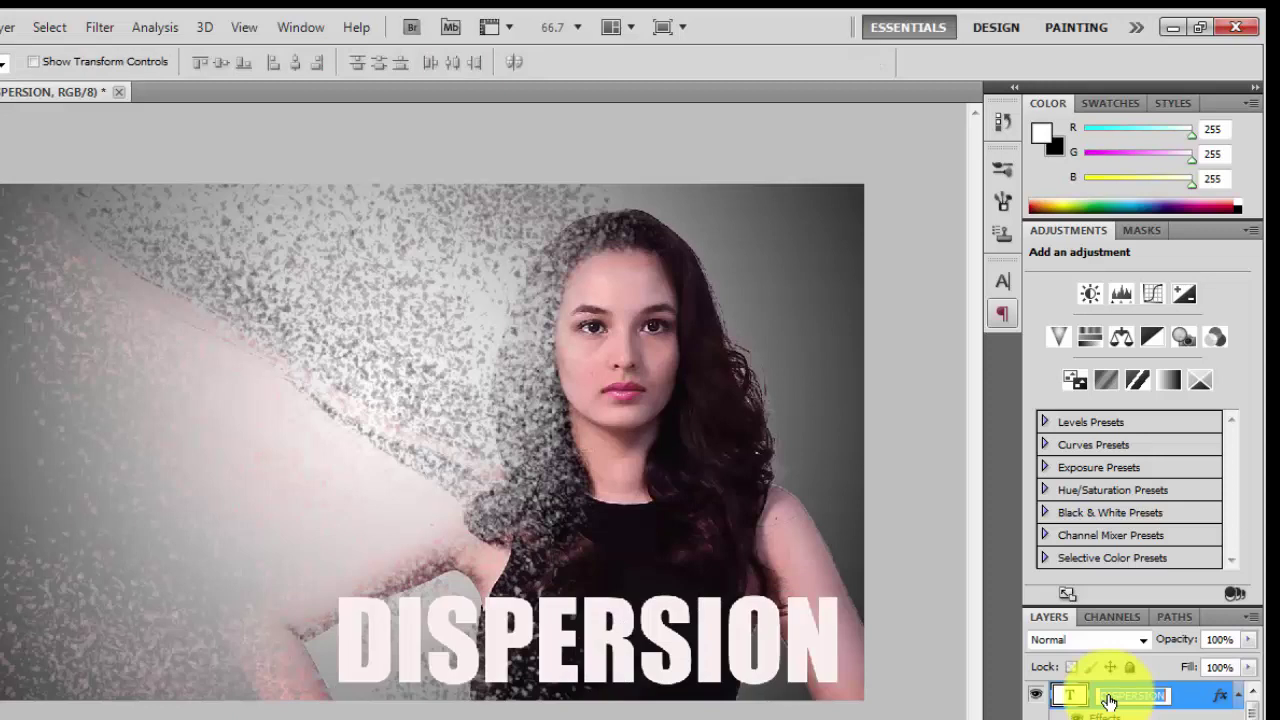
key("Return")
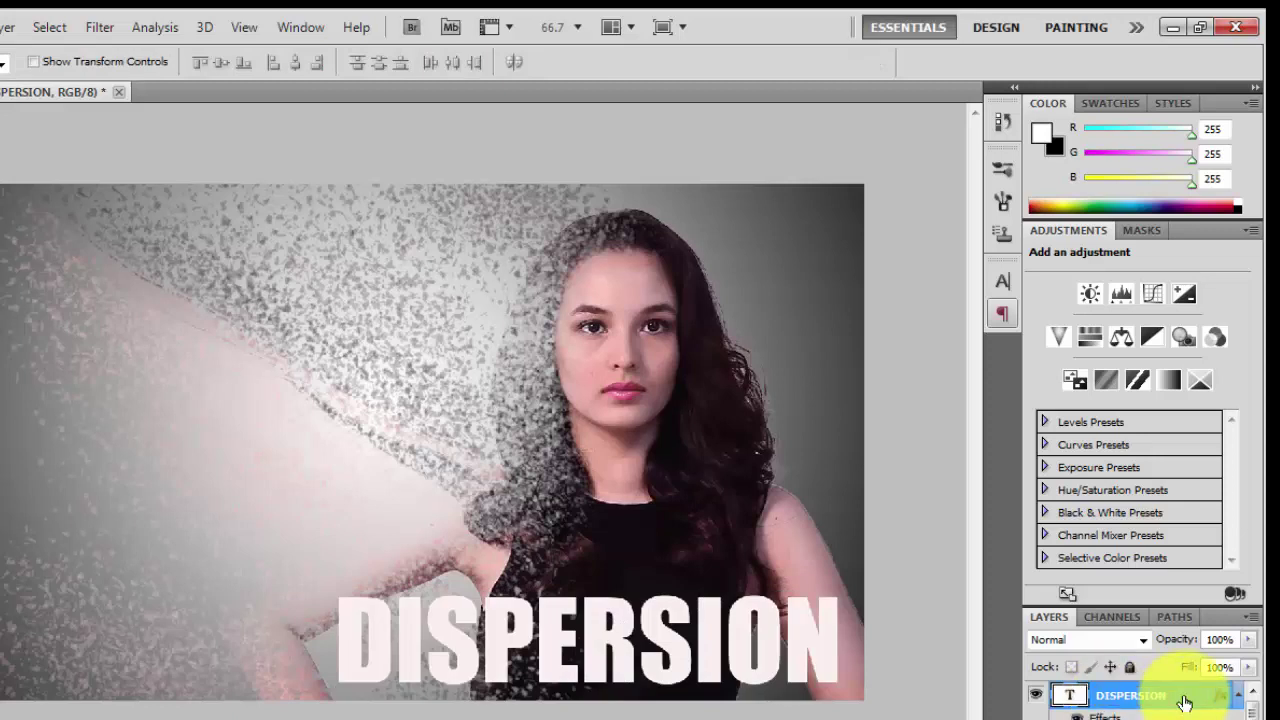
Step: Add a slightly thinner dark grey 383838 Stroke outline to the title
right_click(1184, 703)
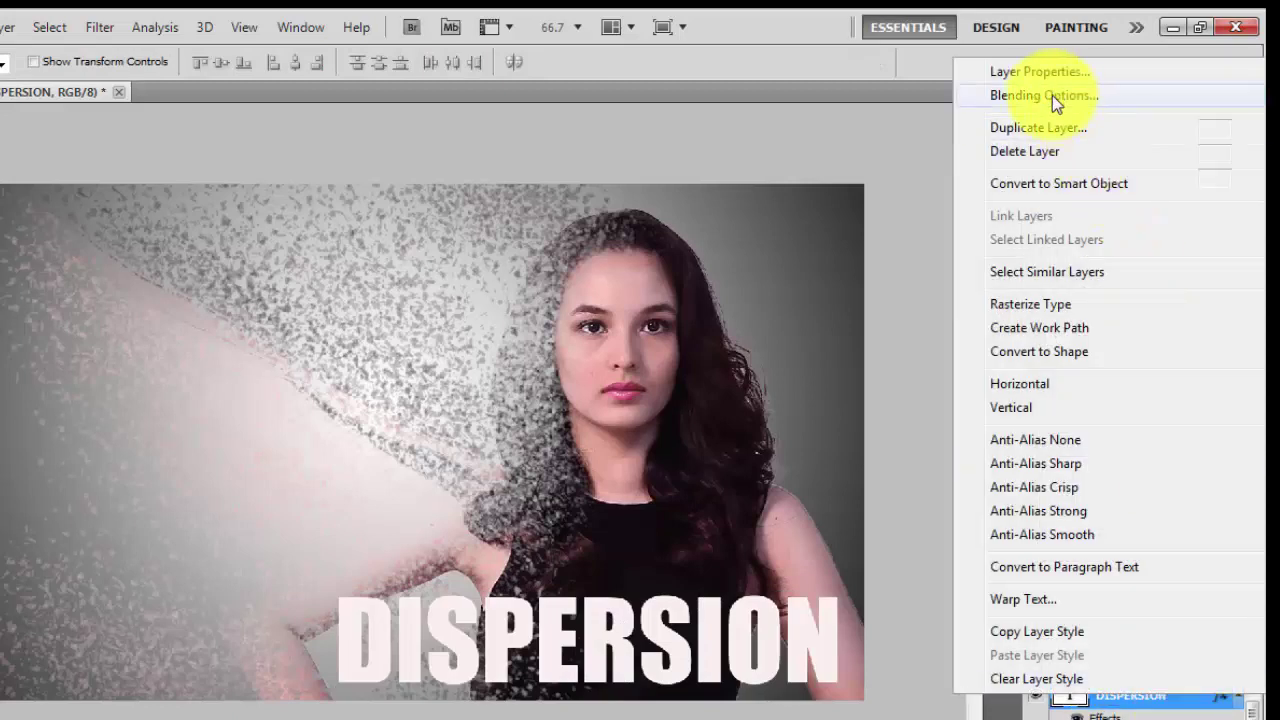
left_click(1052, 95)
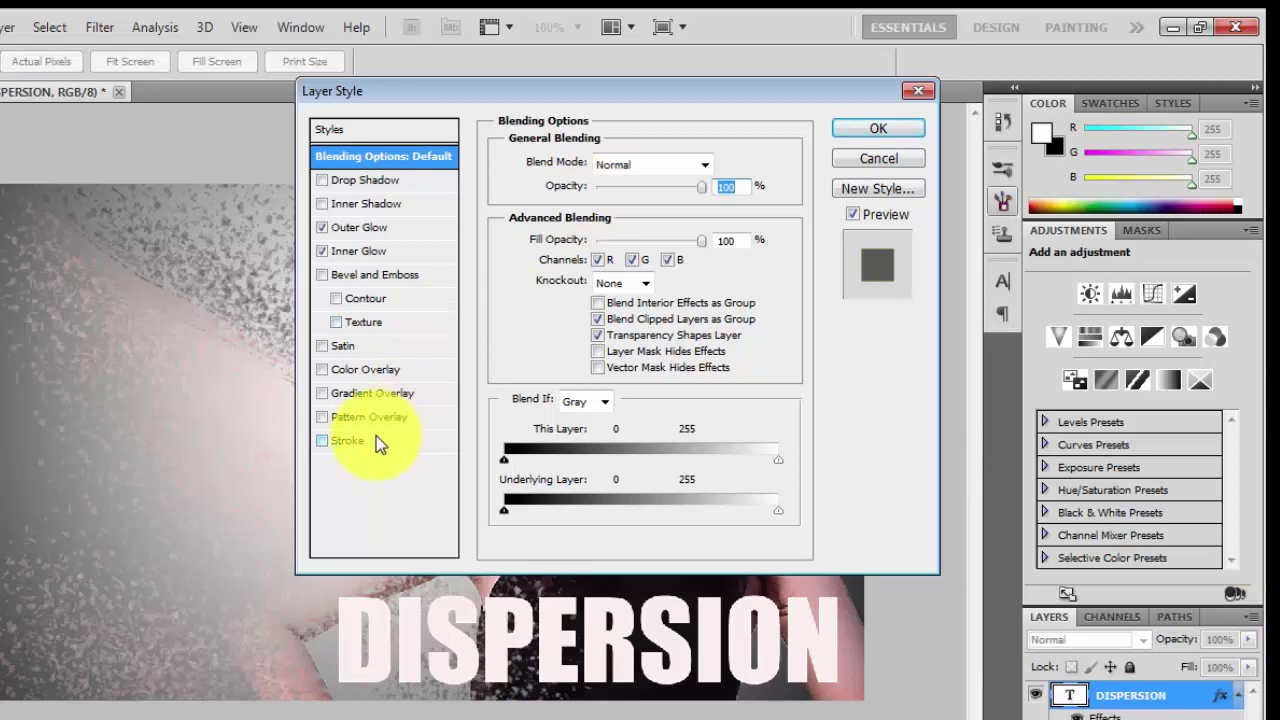
left_click(378, 438)
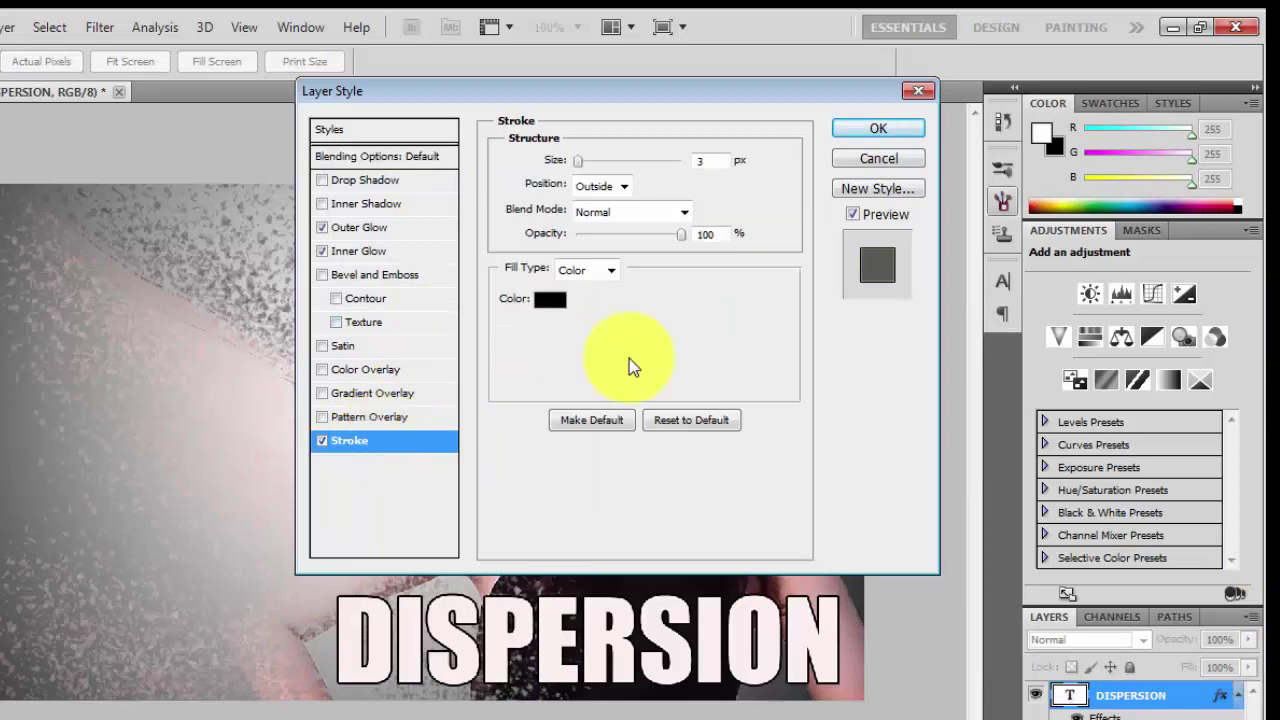
left_click(551, 302)
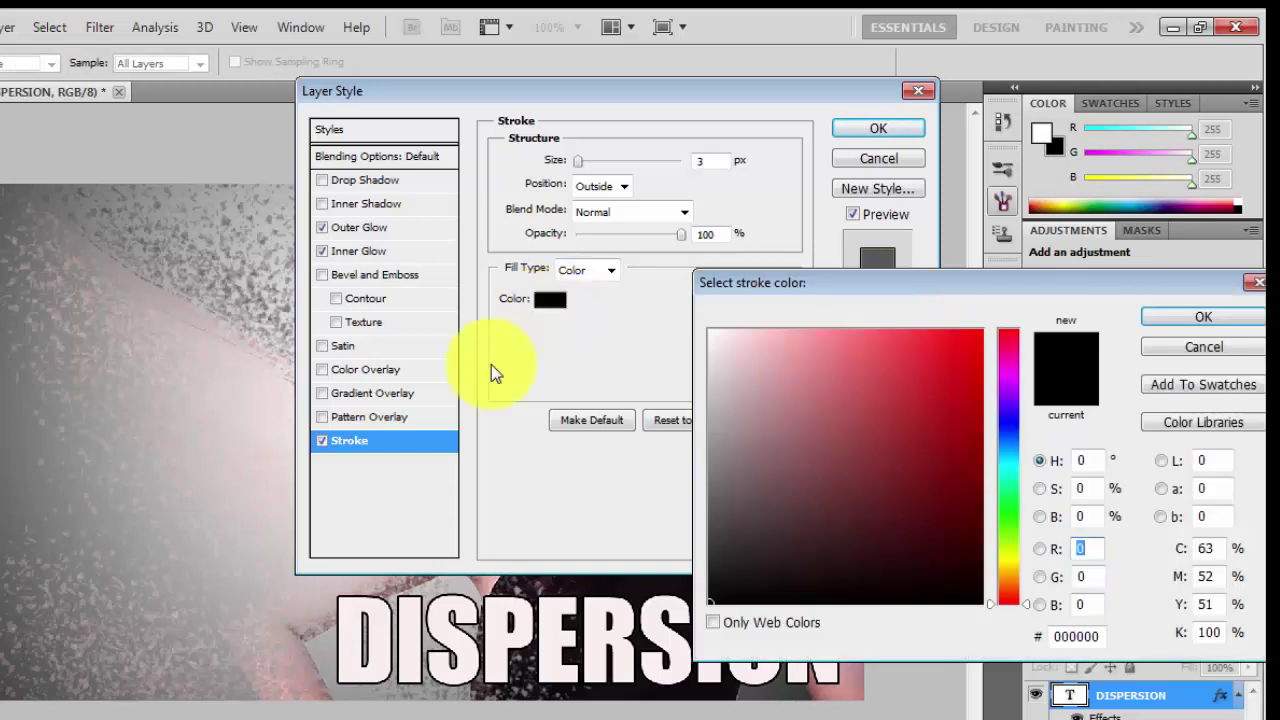
left_click(713, 541)
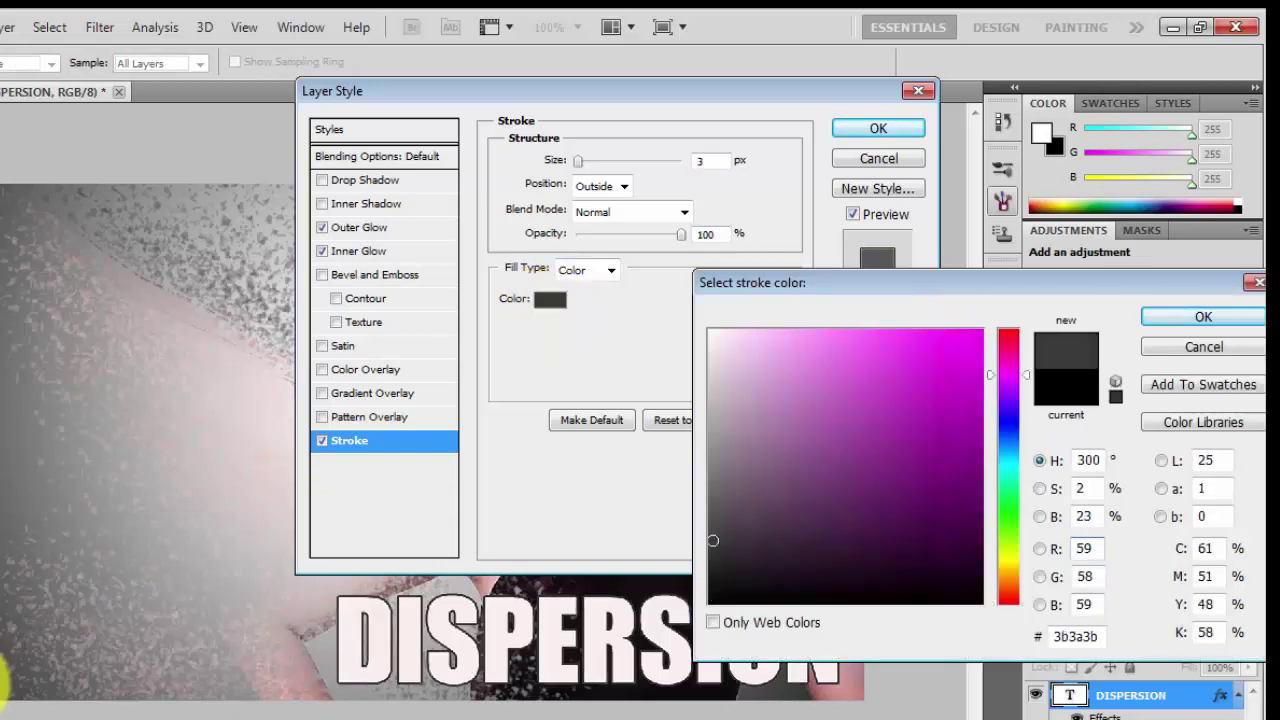
left_click_drag(713, 541, 710, 543)
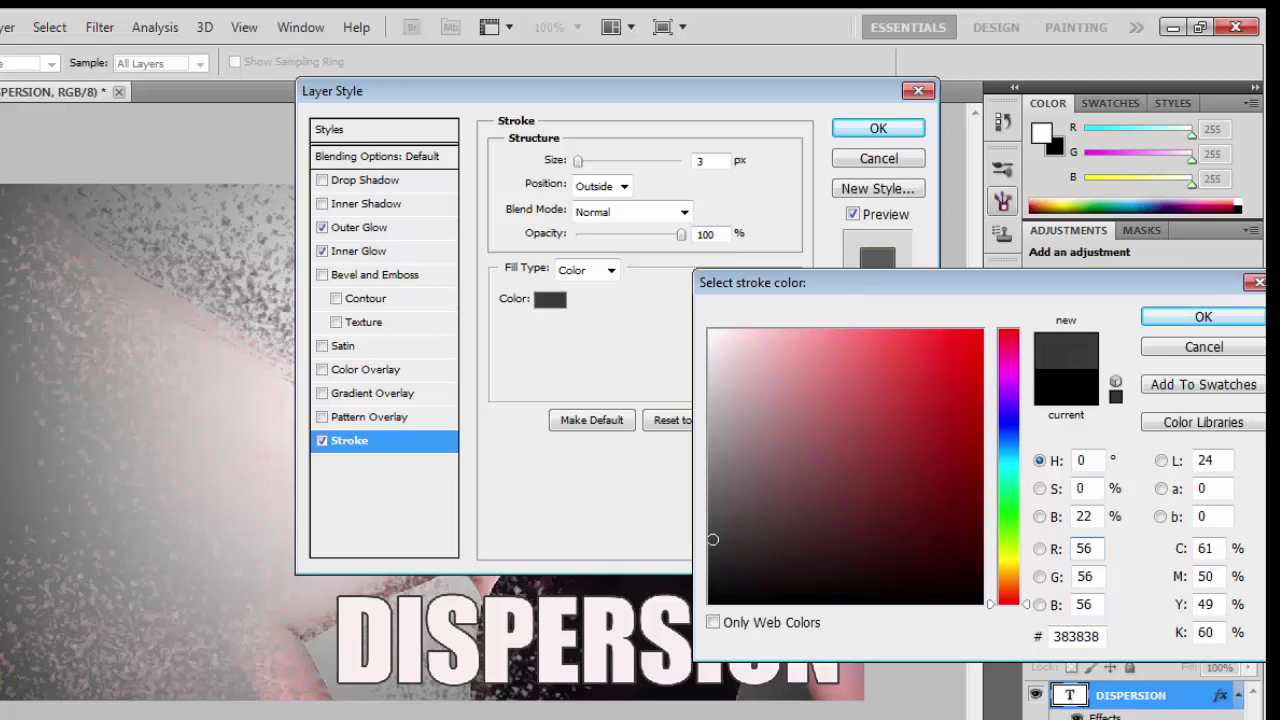
left_click(1205, 316)
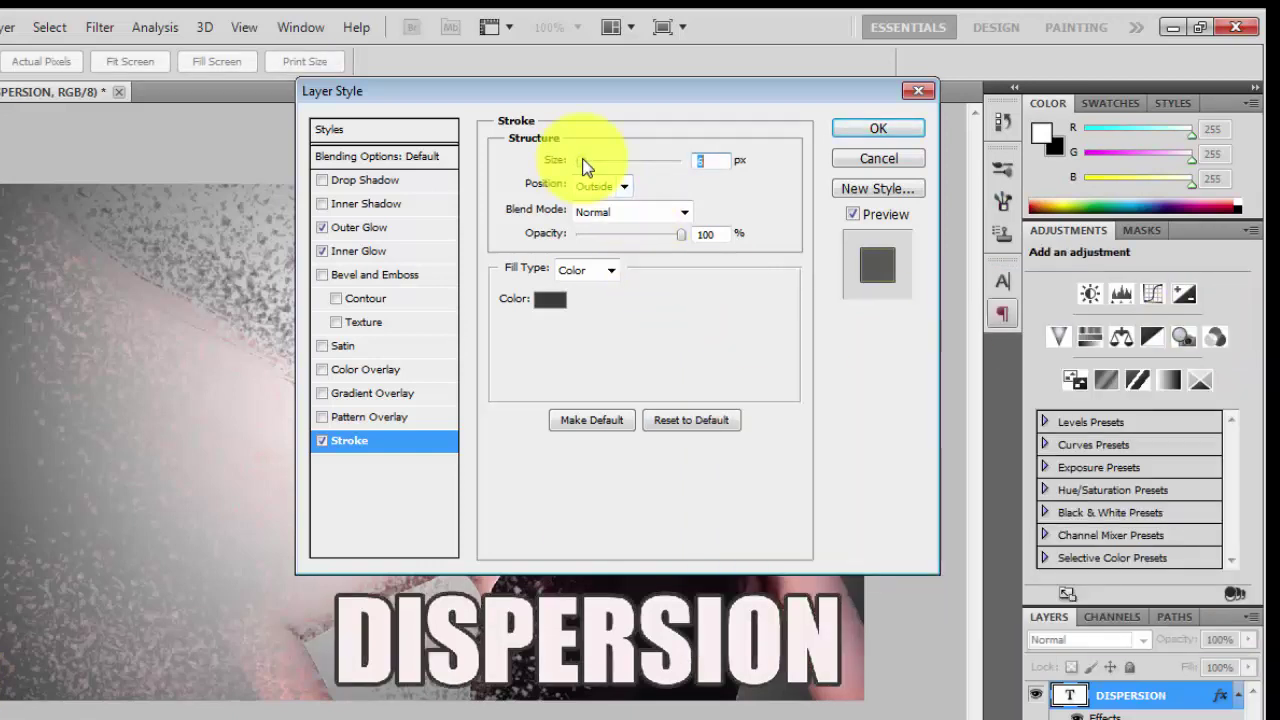
left_click_drag(588, 167, 587, 167)
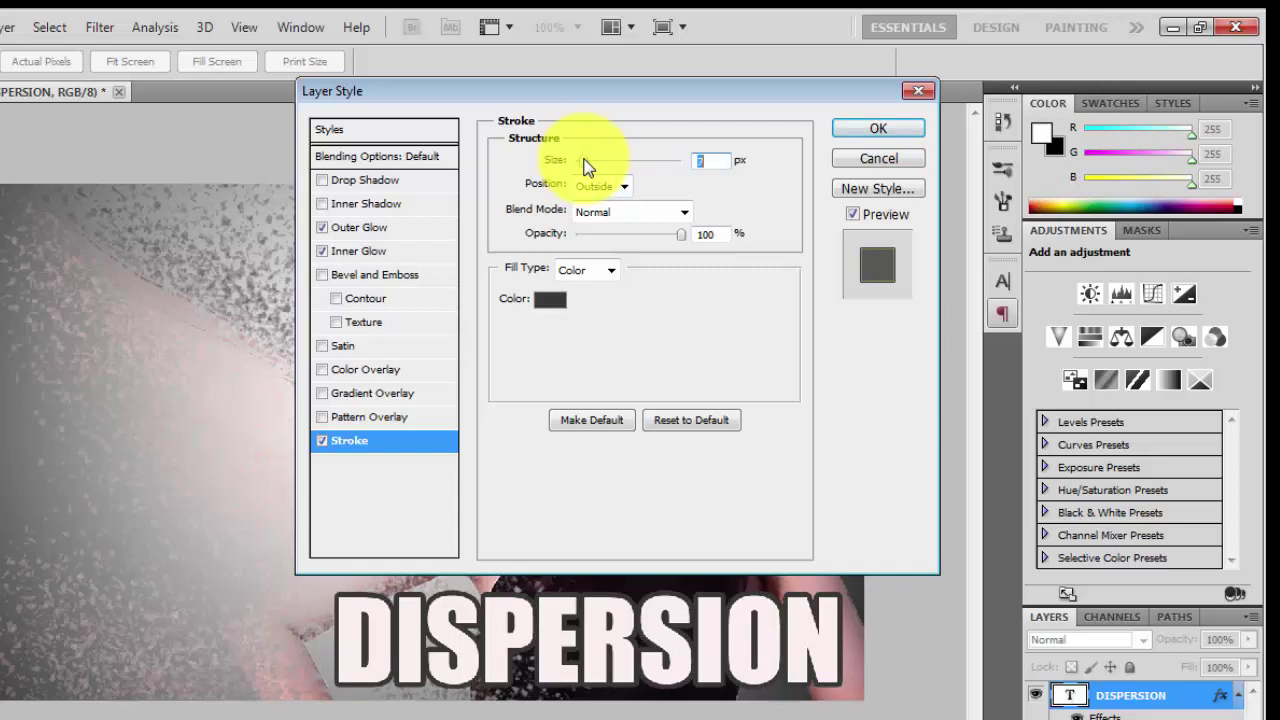
left_click(868, 129)
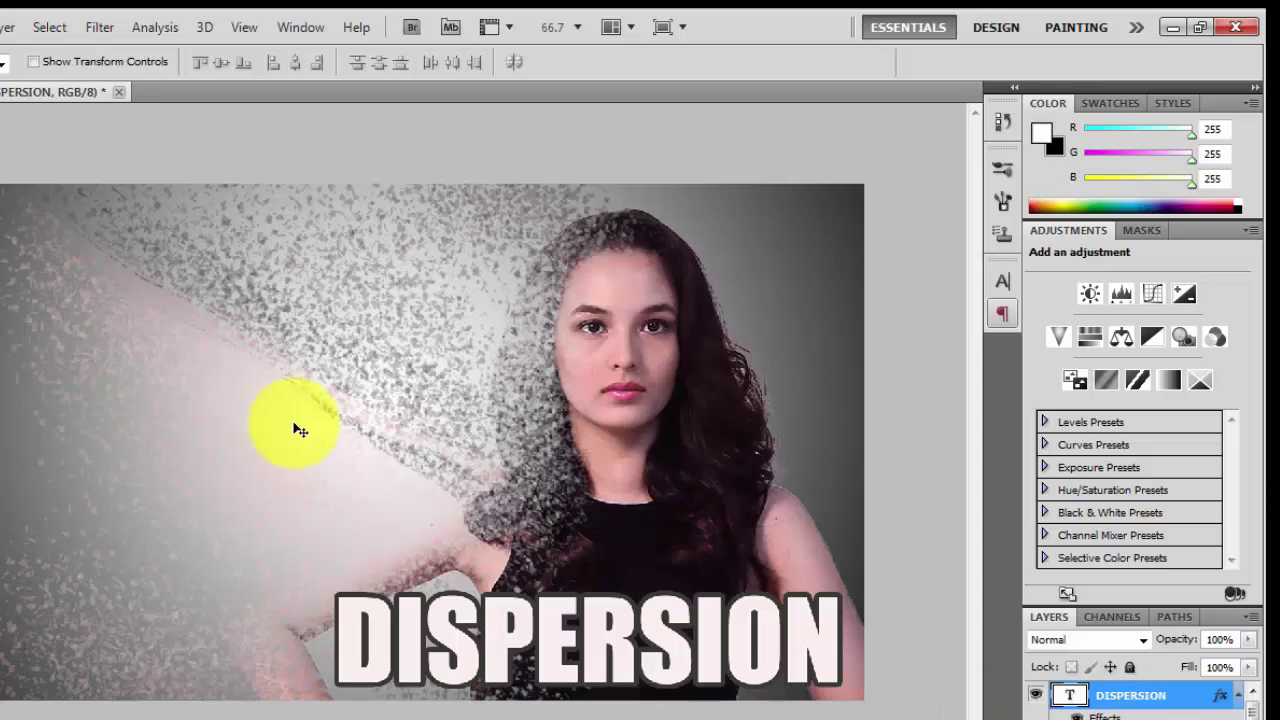
Step: Nudge the DISPERSION title a few pixels down-right and zoom in to 80%
left_click_drag(557, 663, 552, 672)
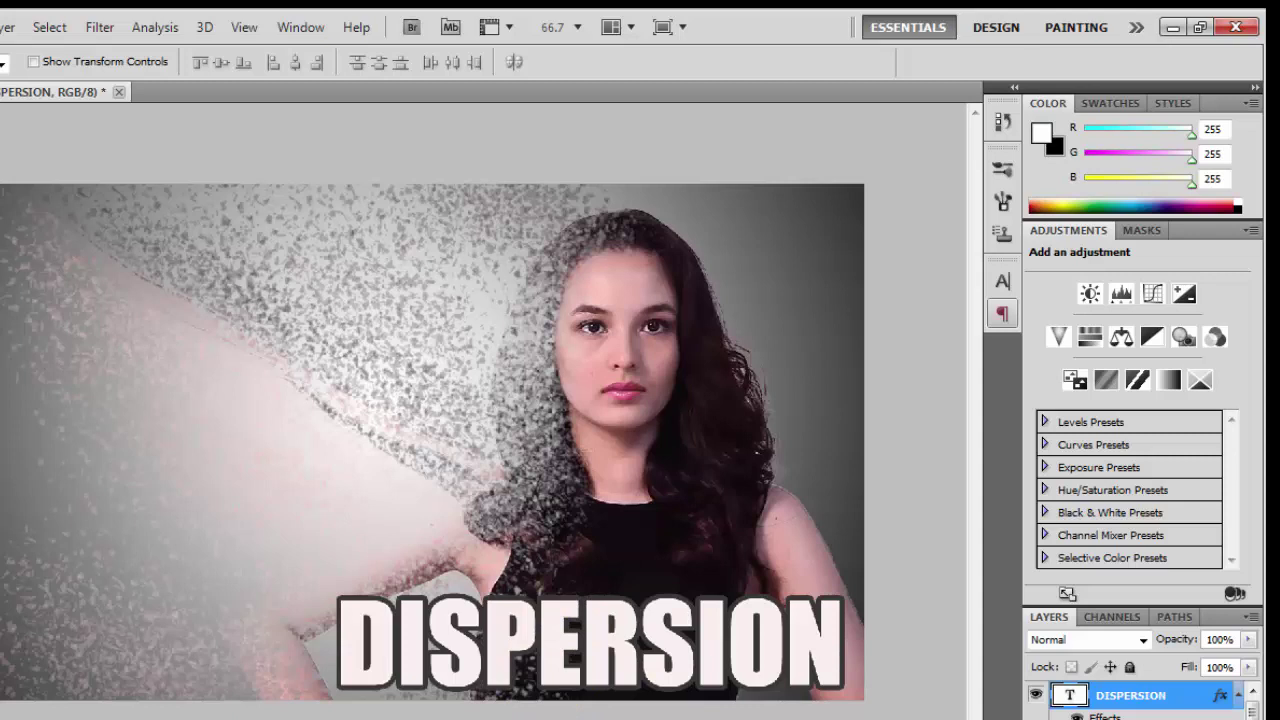
scroll(402, 444, "up", 1)
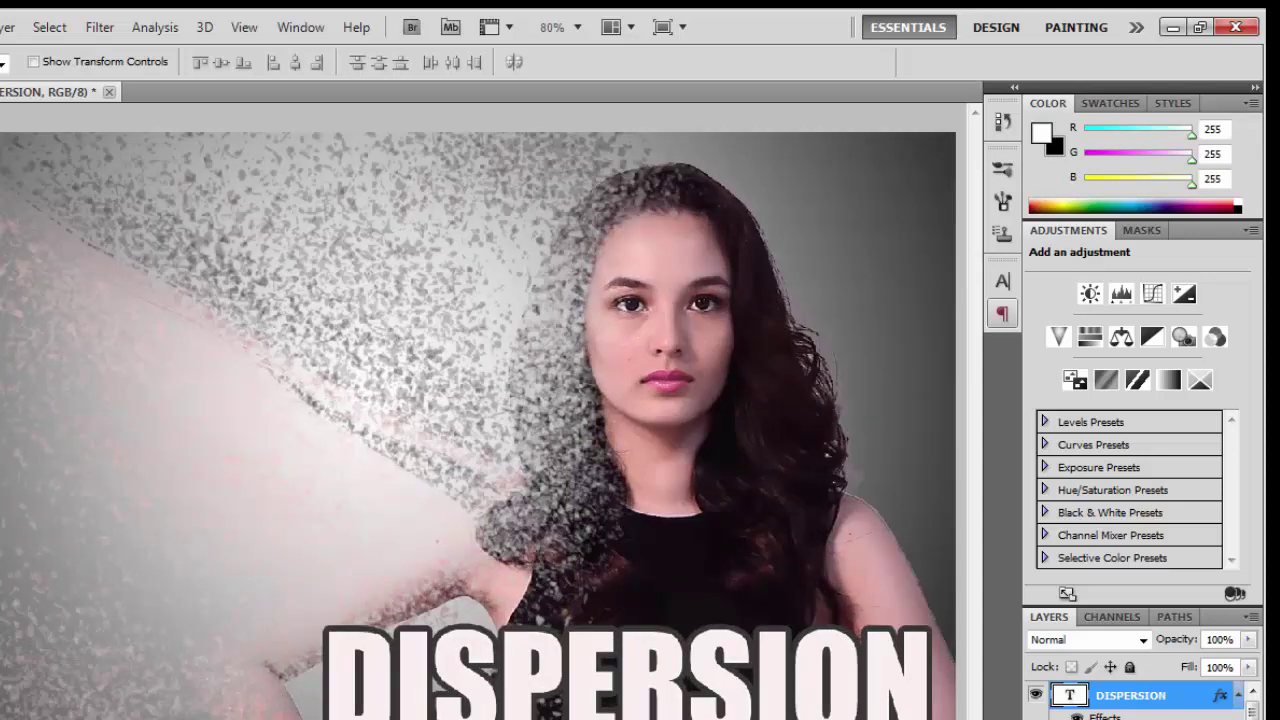